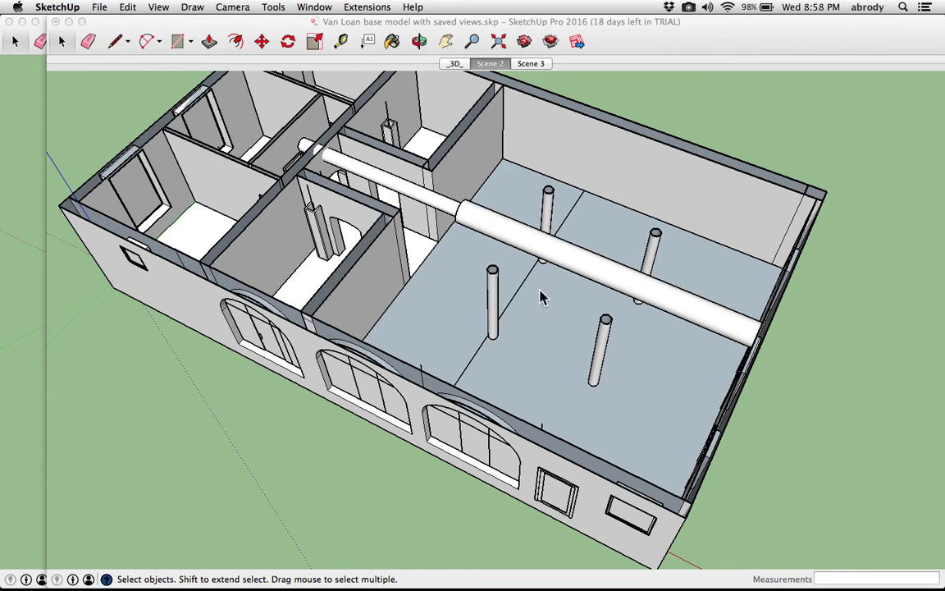
Step: Delete the stray vertical line running up the wall above the U-shaped column beside the arched opening
scroll(305, 215, up, 10)
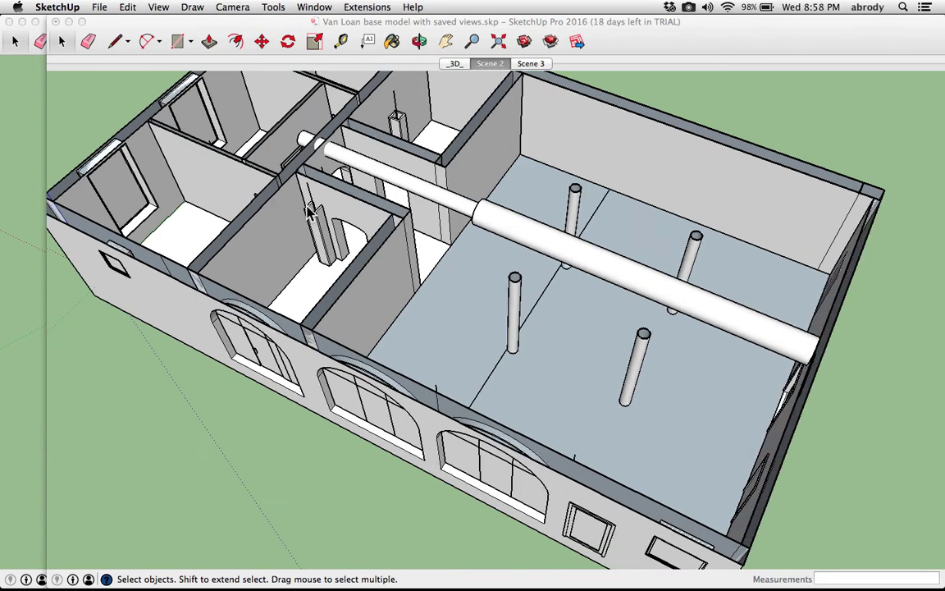
scroll(305, 220, up, 3)
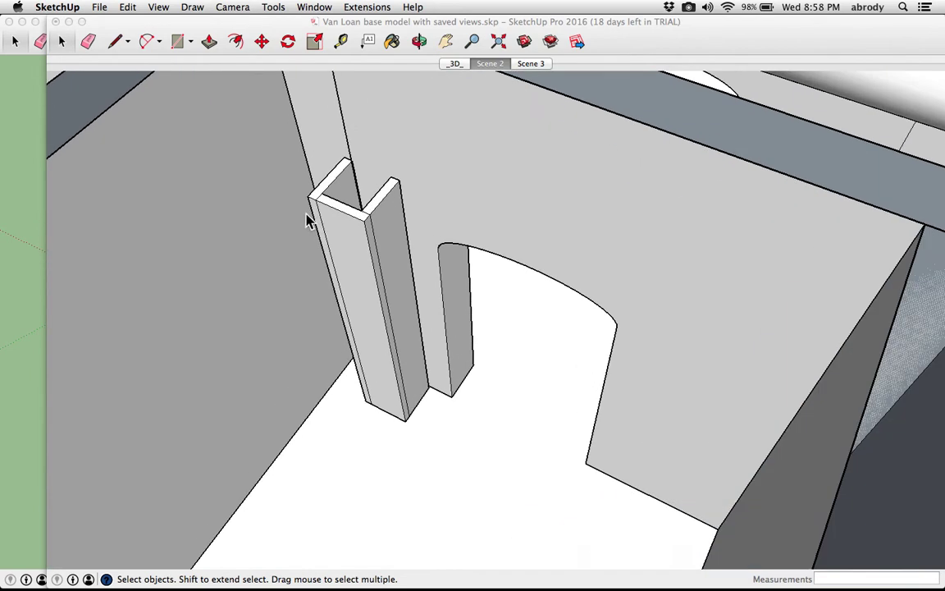
click(344, 132)
click(345, 132)
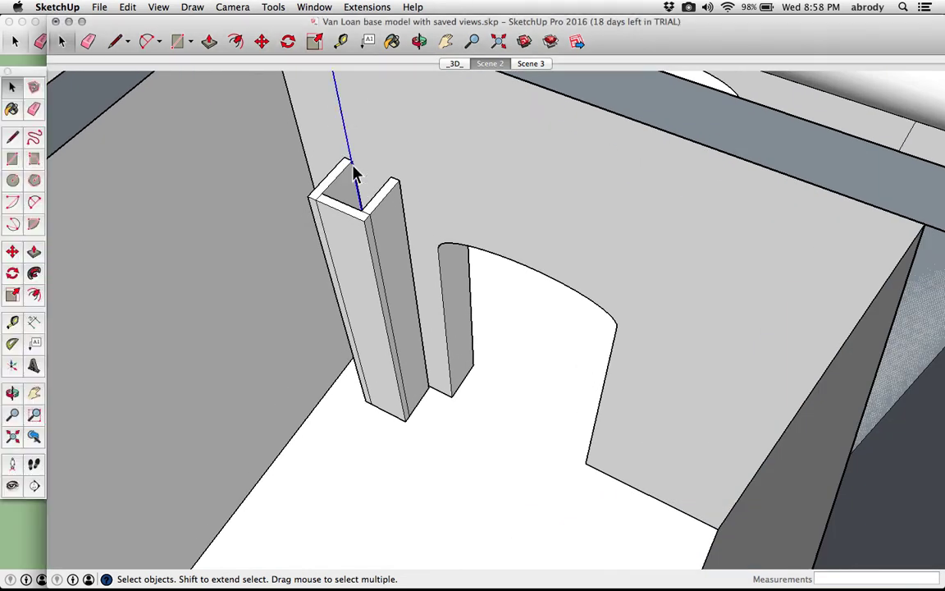
key(Escape)
Step: Try deleting the whole U-shaped column beside the arched opening with one area selection, and undo the deletion
mouse_move(350, 196)
middle_down()
mouse_move(412, 210)
mouse_move(523, 329)
mouse_move(559, 332)
mouse_move(441, 325)
mouse_move(468, 333)
mouse_move(477, 353)
middle_up()
click(444, 42)
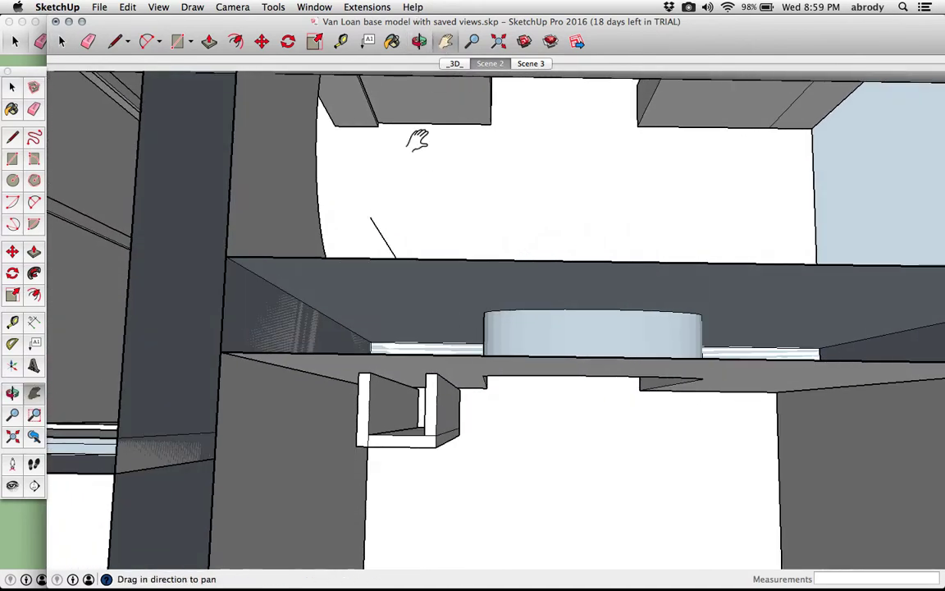
drag(396, 331, 464, 334)
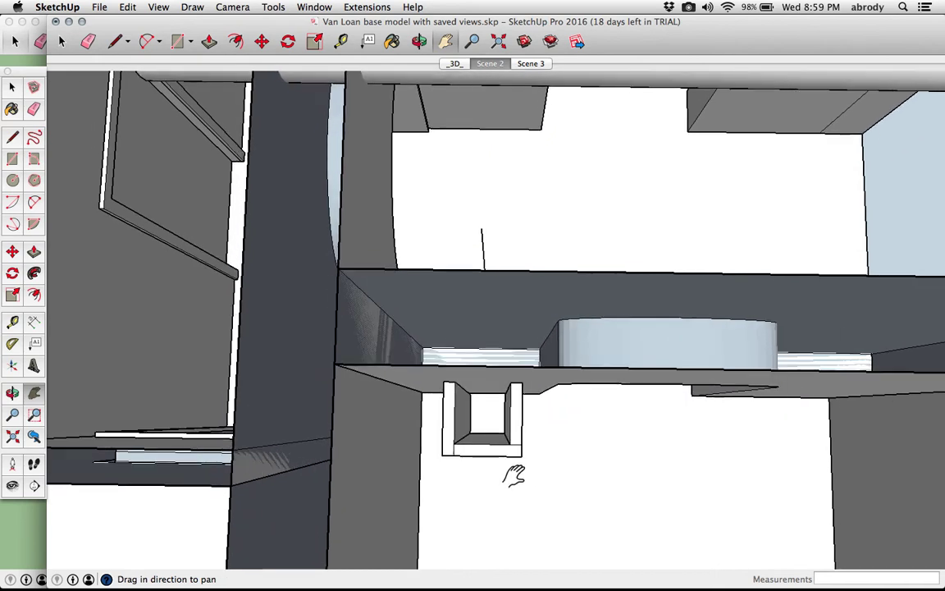
click(13, 85)
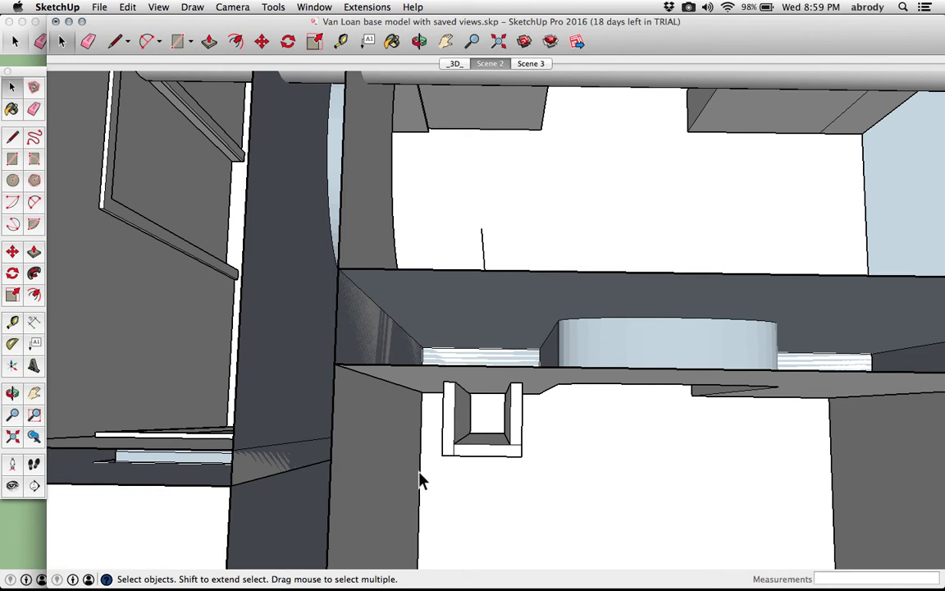
drag(428, 470, 530, 381)
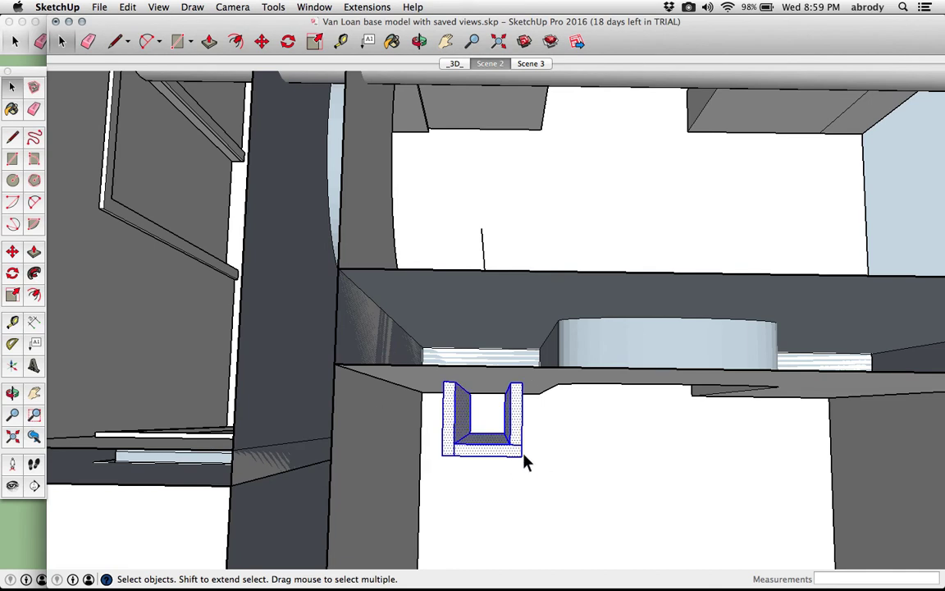
key(Delete)
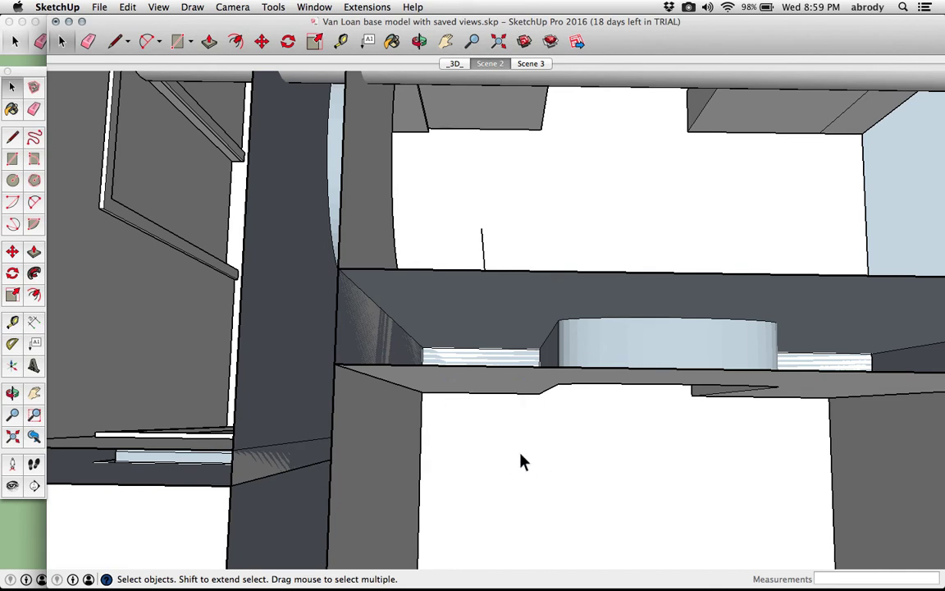
mouse_move(533, 324)
middle_down()
mouse_move(523, 352)
mouse_move(479, 322)
mouse_move(468, 295)
middle_up()
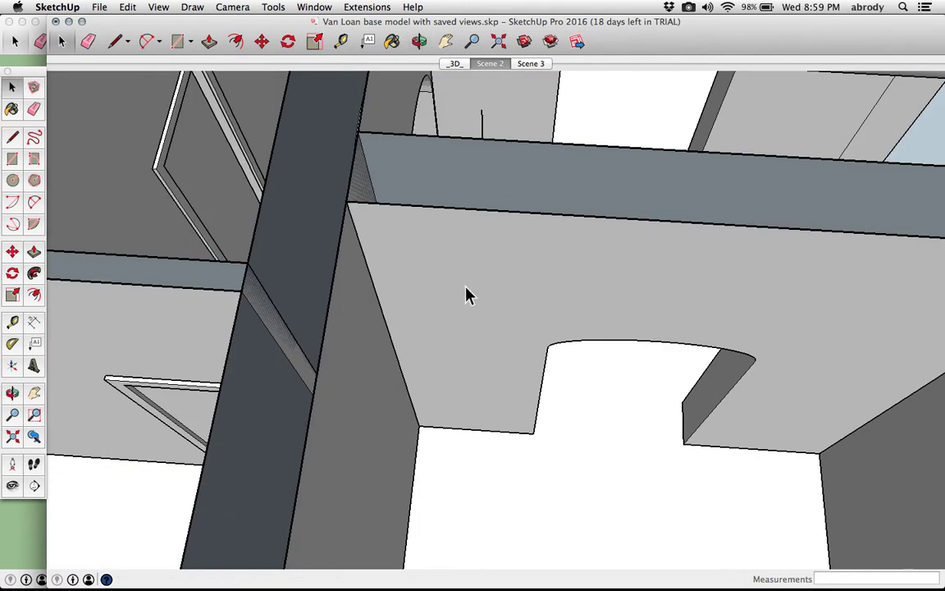
key(super+z)
Step: Erase the edges of the U-shaped column's front and one of its side walls with the Eraser tool
mouse_move(2, 5)
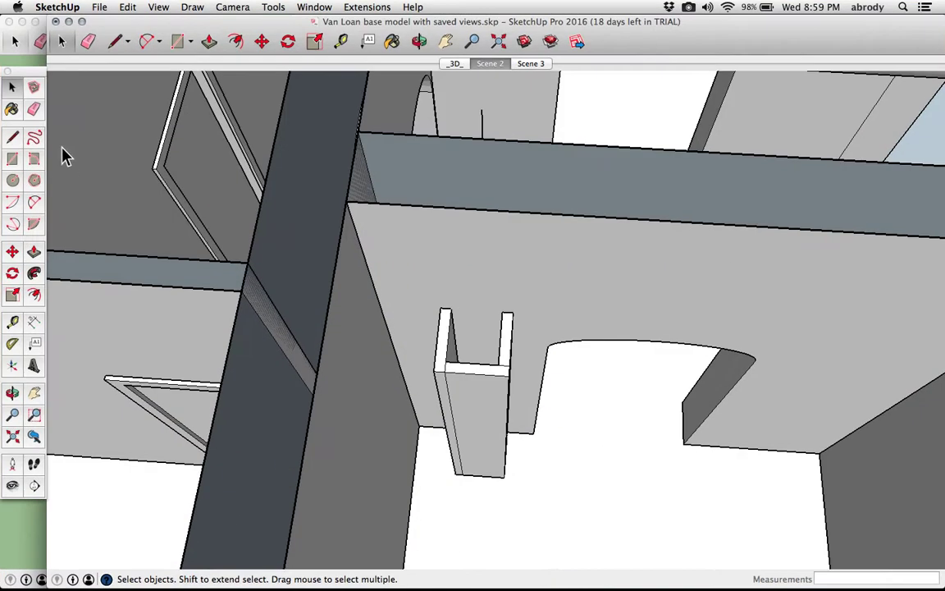
click(33, 110)
scroll(492, 411, up, 4)
middle_drag(492, 409, 484, 373)
drag(500, 287, 497, 183)
mouse_move(532, 219)
mouse_down()
mouse_move(502, 179)
mouse_move(513, 210)
mouse_move(483, 206)
mouse_move(430, 226)
mouse_move(454, 230)
mouse_up()
mouse_move(445, 255)
middle_down()
mouse_move(432, 255)
mouse_move(443, 243)
middle_up()
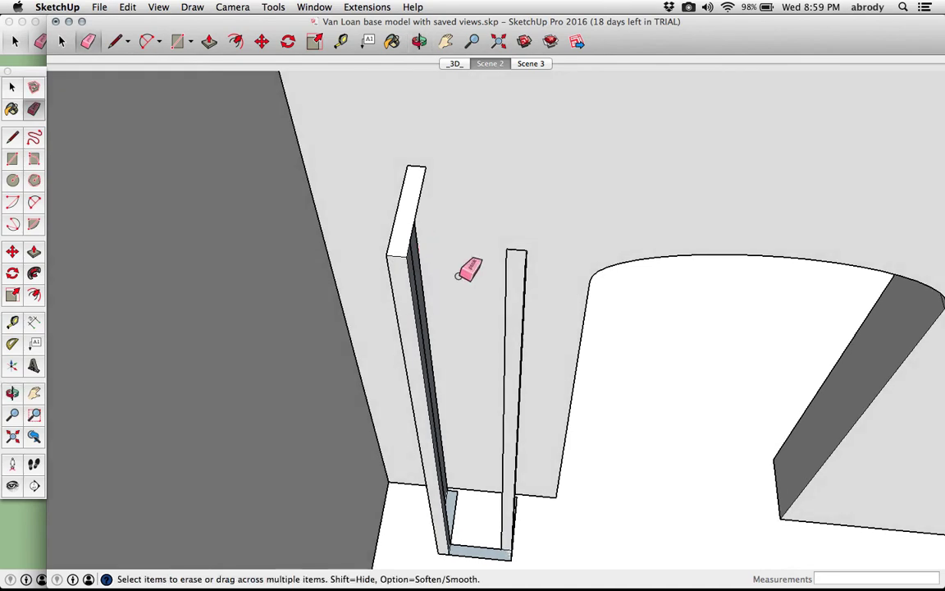
mouse_move(519, 318)
mouse_down()
mouse_move(512, 256)
mouse_move(529, 270)
mouse_up()
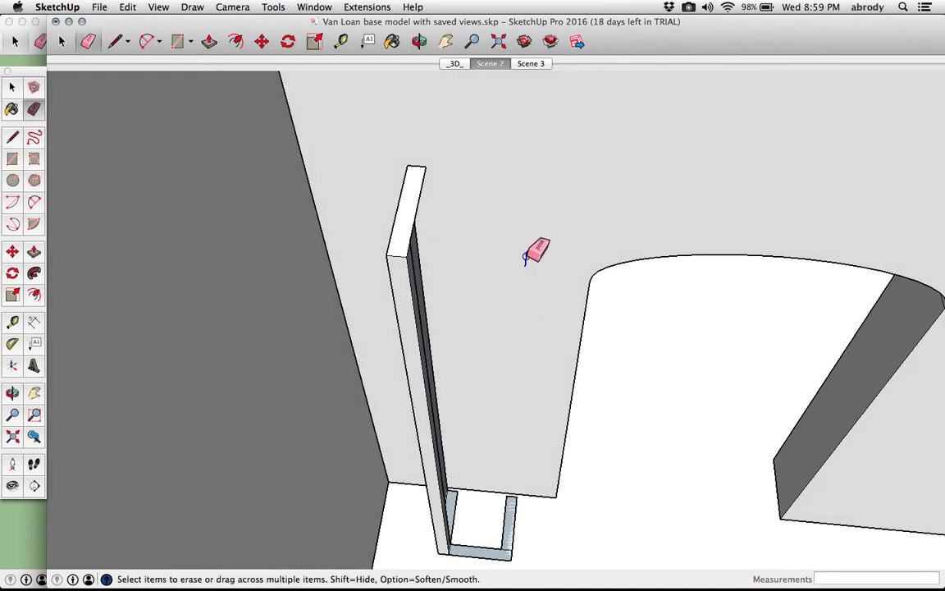
Step: Select all remaining pieces of the U-shaped column, including its base outline, and delete them
middle_drag(460, 331, 468, 449)
key(space)
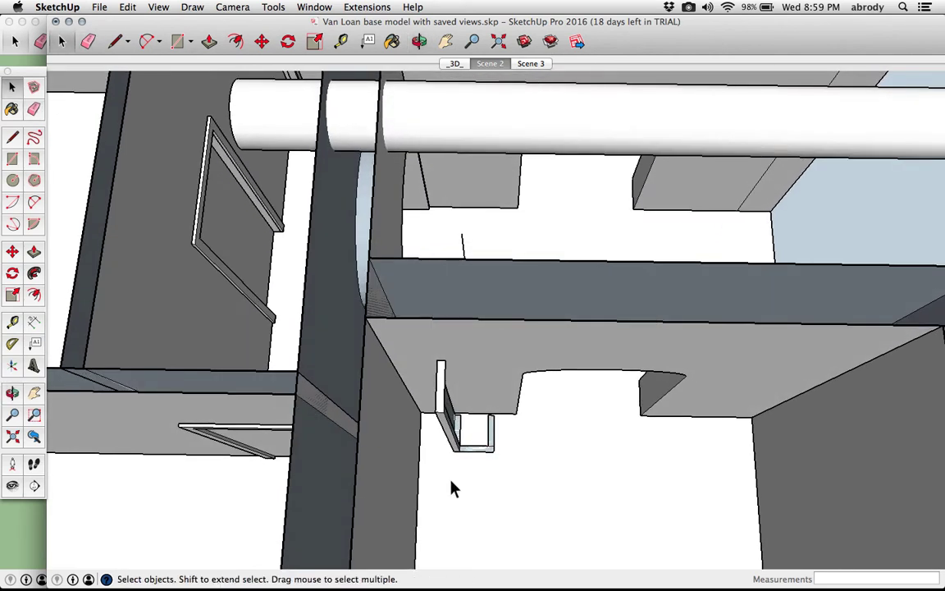
drag(435, 474, 508, 352)
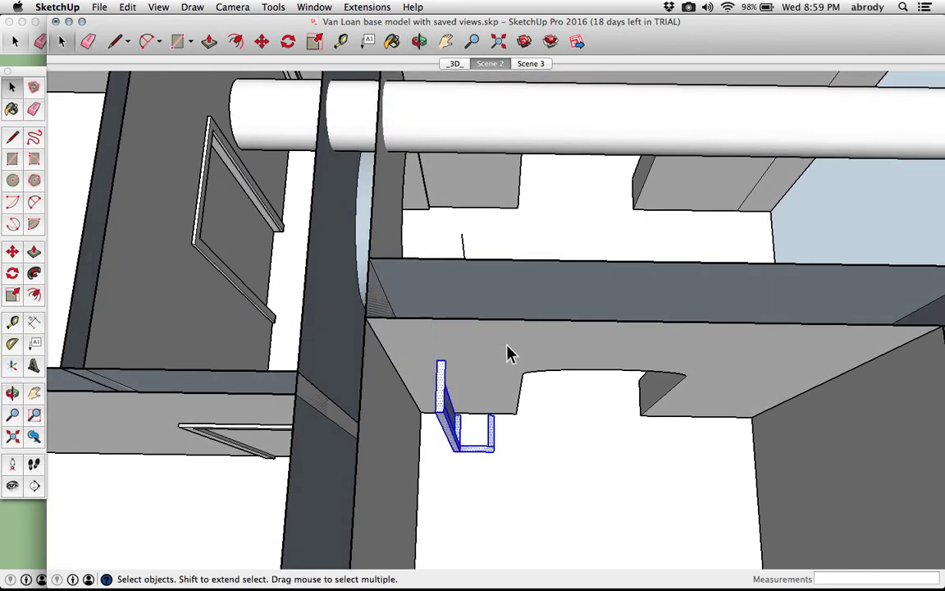
key(Delete)
Step: Show the materials palette and open the lower centre pane component of the third arched window for editing
middle_drag(517, 385, 281, 81)
scroll(393, 300, down, 10)
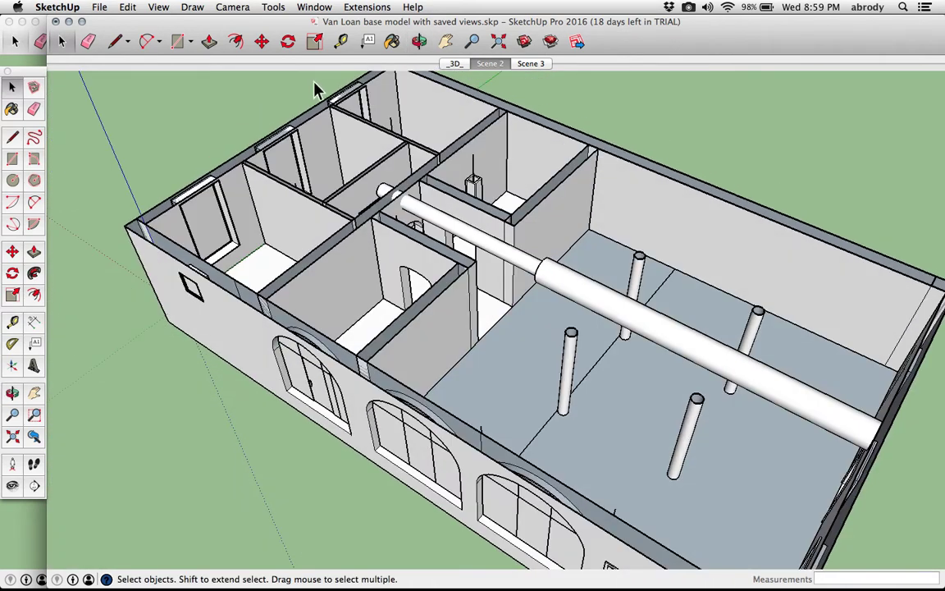
click(392, 42)
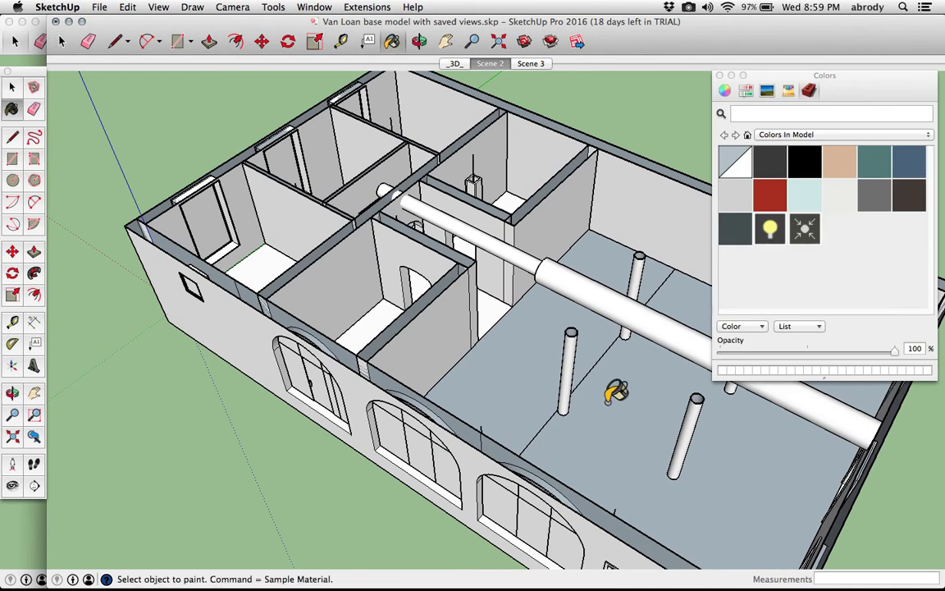
key(space)
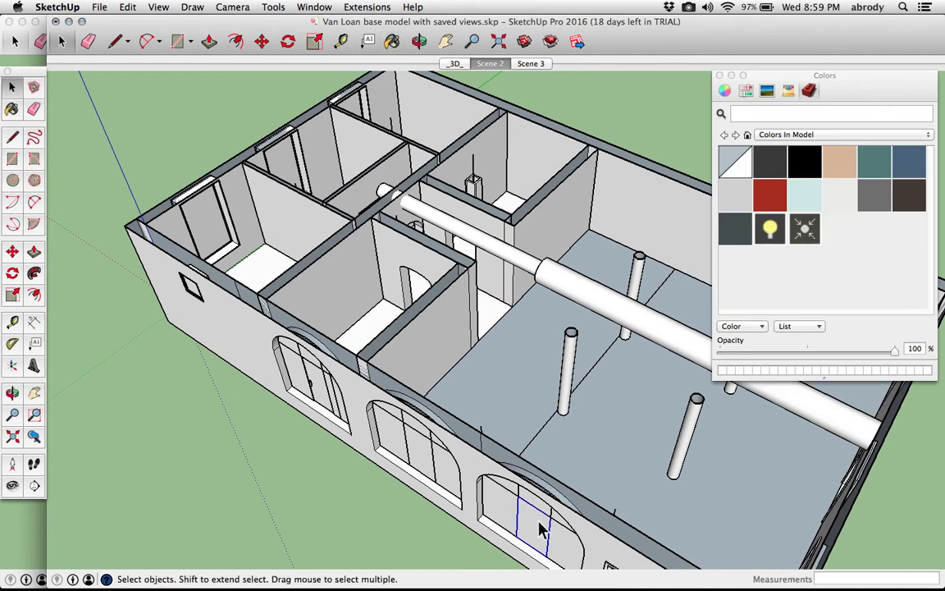
double_click(531, 526)
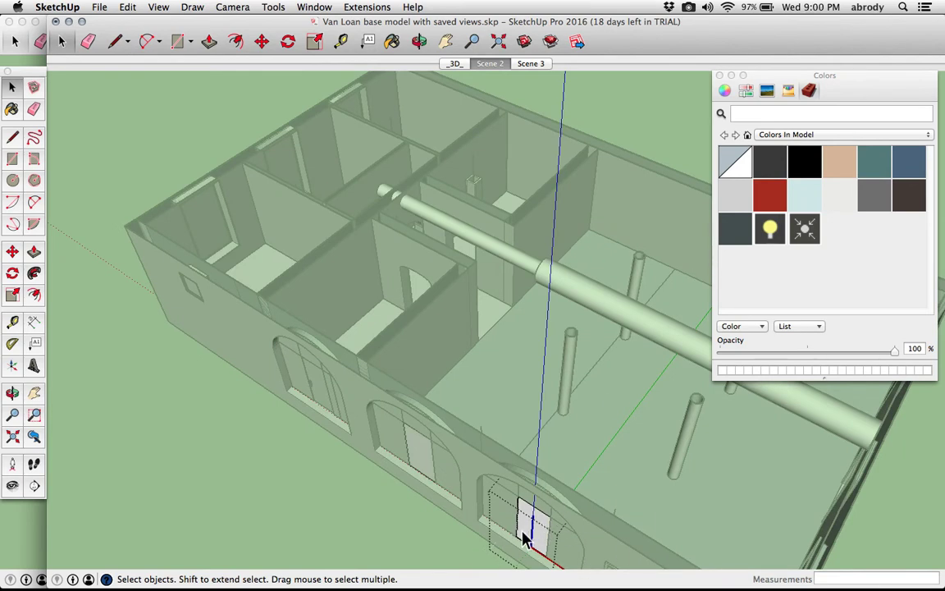
click(453, 530)
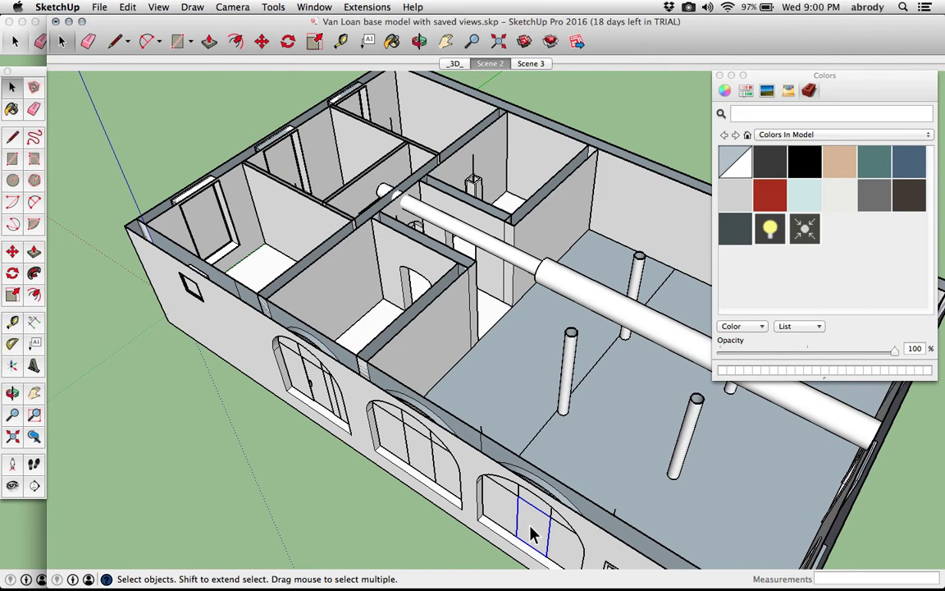
double_click(534, 531)
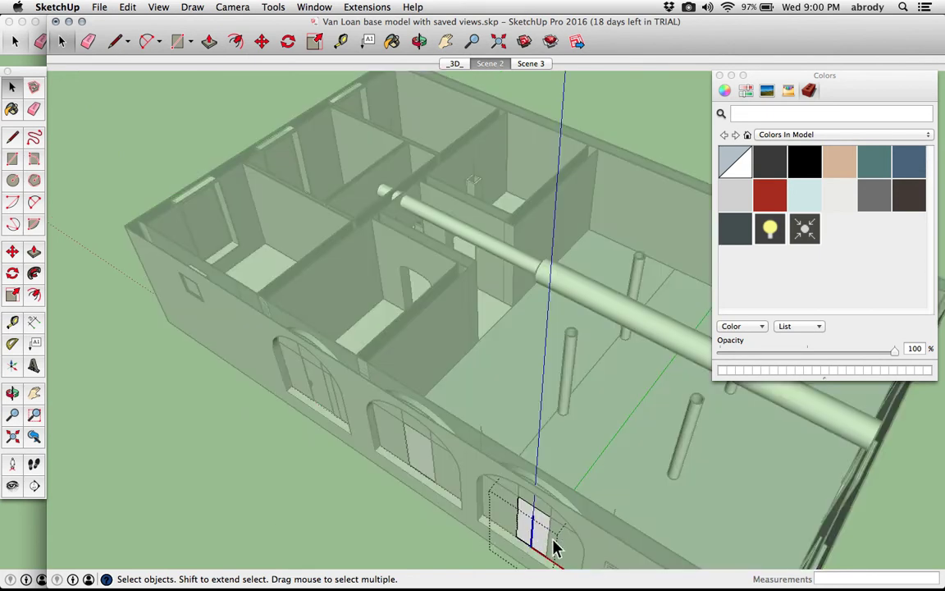
scroll(537, 537, up, 10)
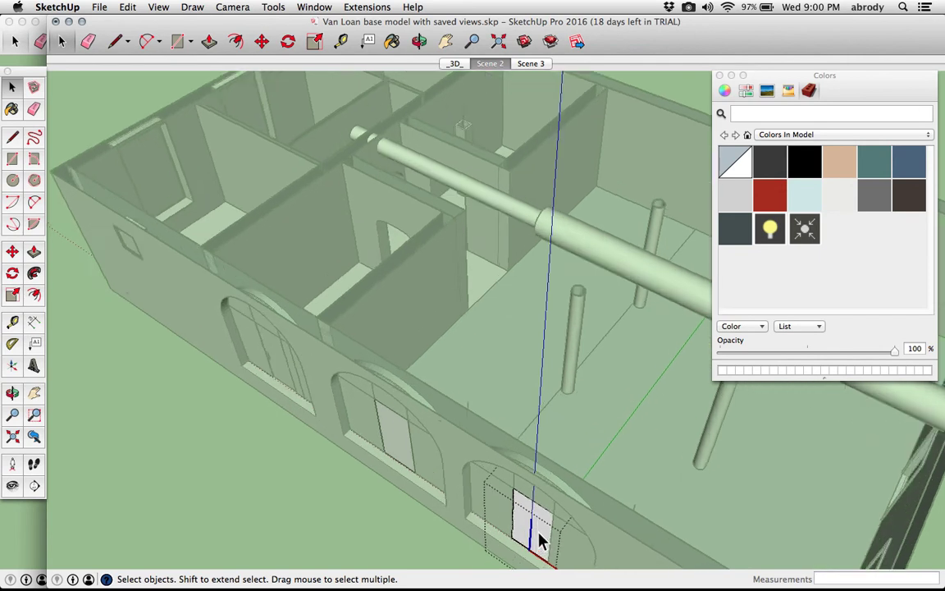
middle_drag(546, 498, 543, 445)
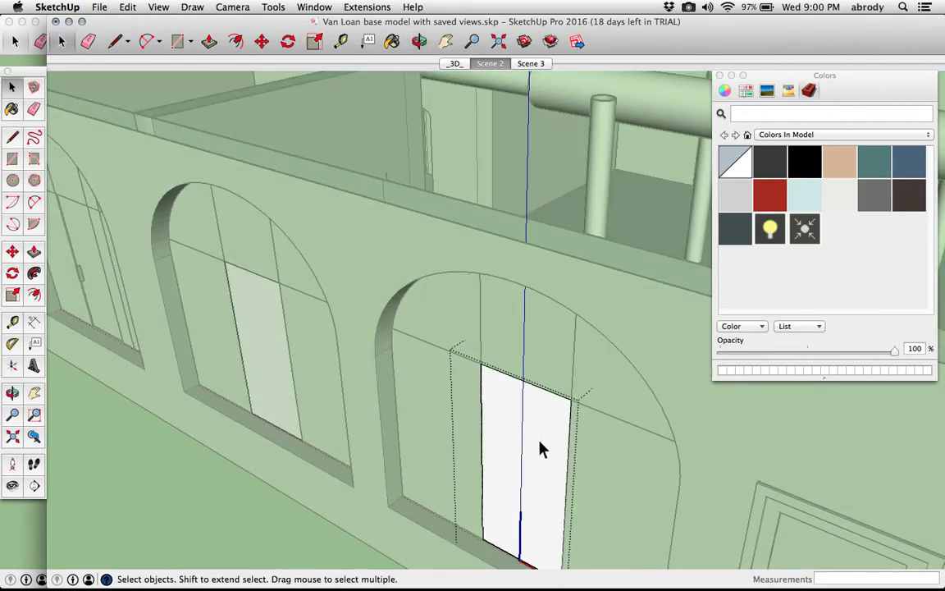
Step: Paint the lower centre pane with the 50% opacity diamond-patterned glass from Glass and Mirrors, and leave the component
click(539, 447)
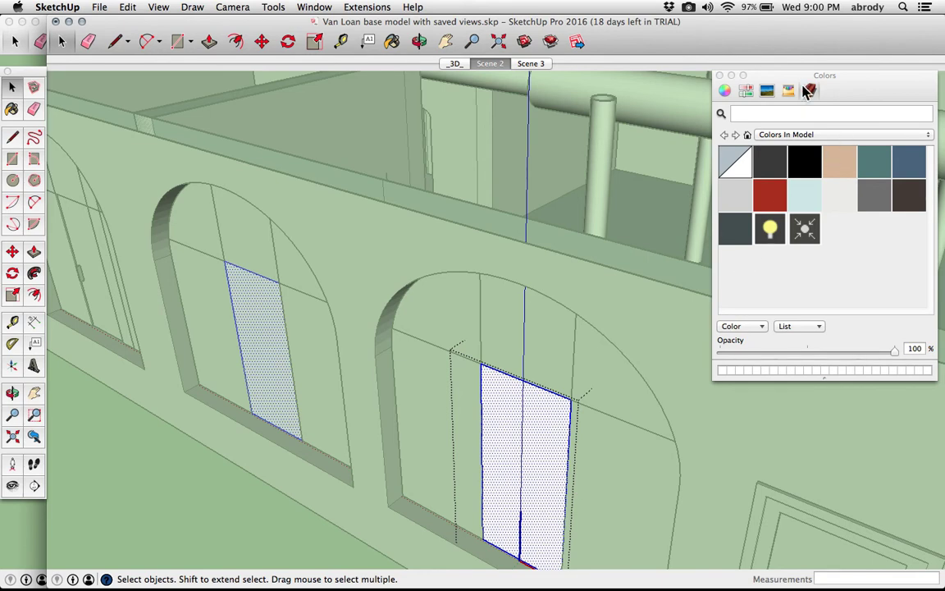
click(835, 134)
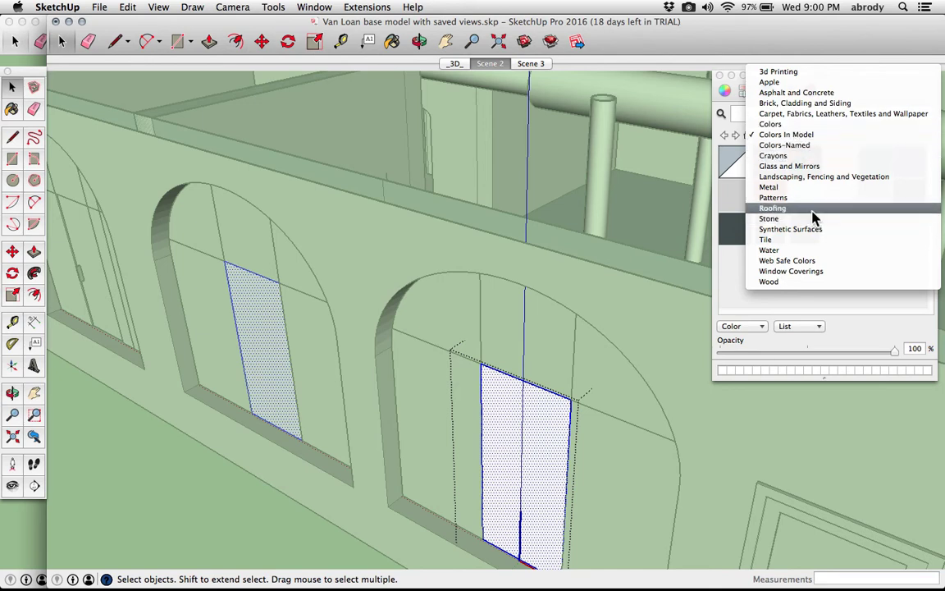
click(805, 166)
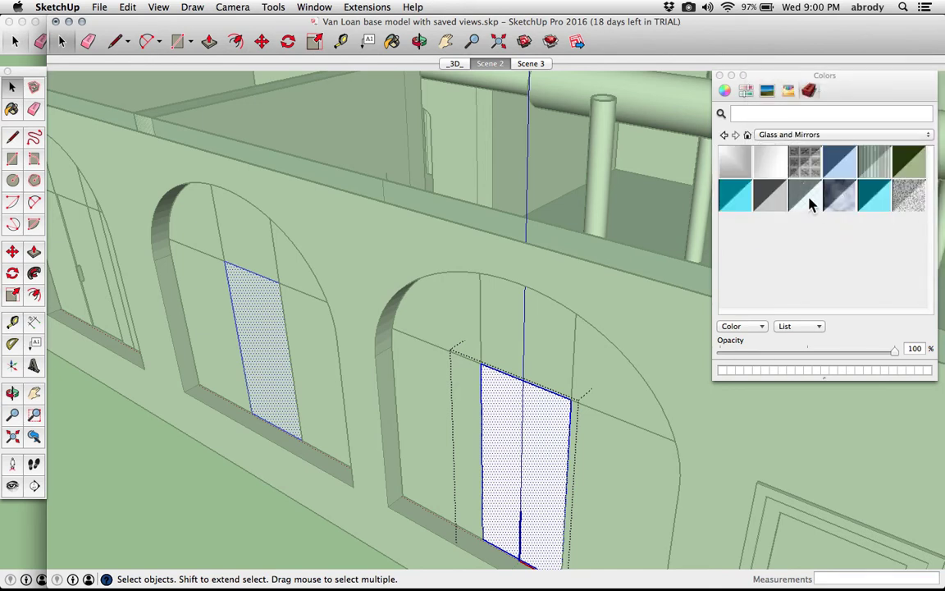
click(810, 203)
click(551, 419)
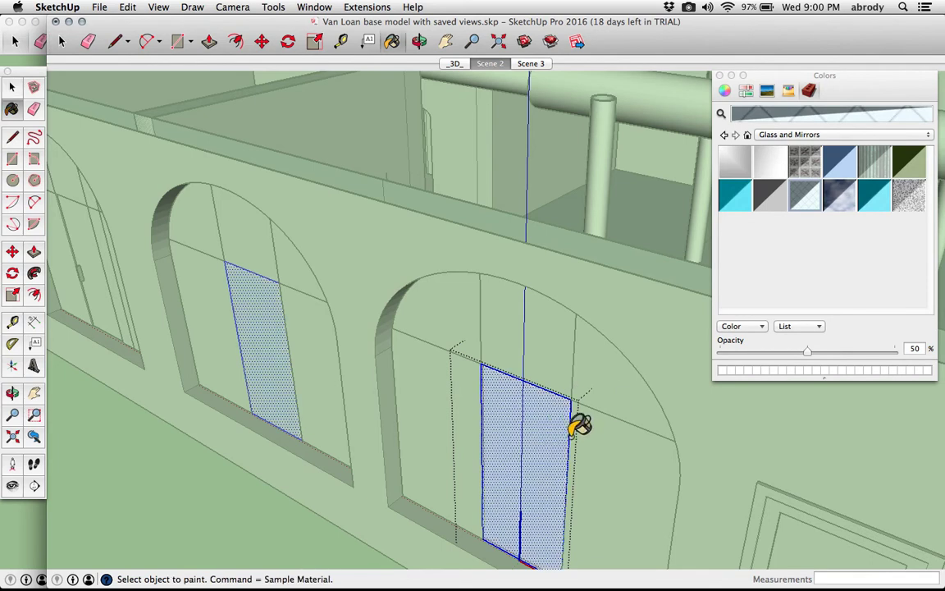
key(space)
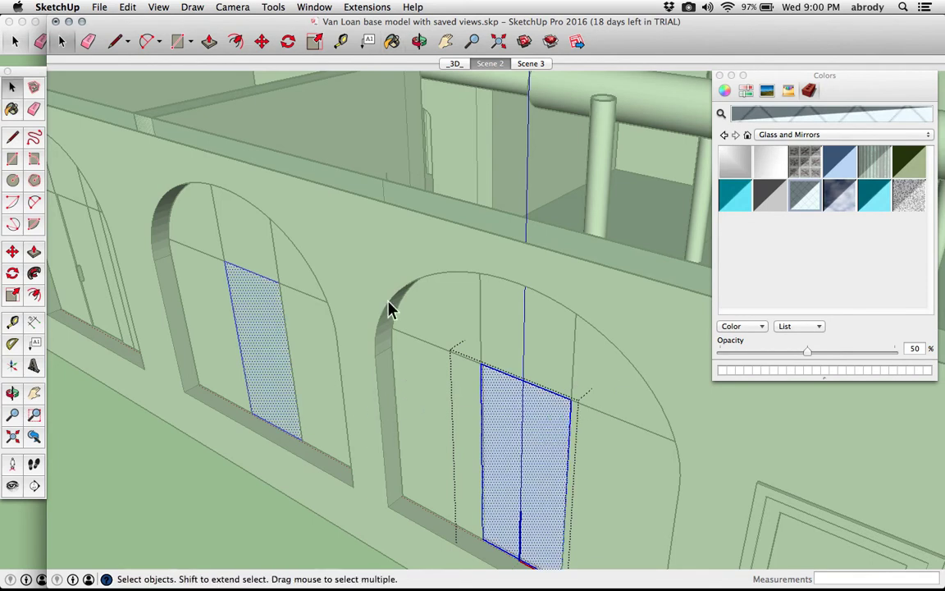
click(431, 322)
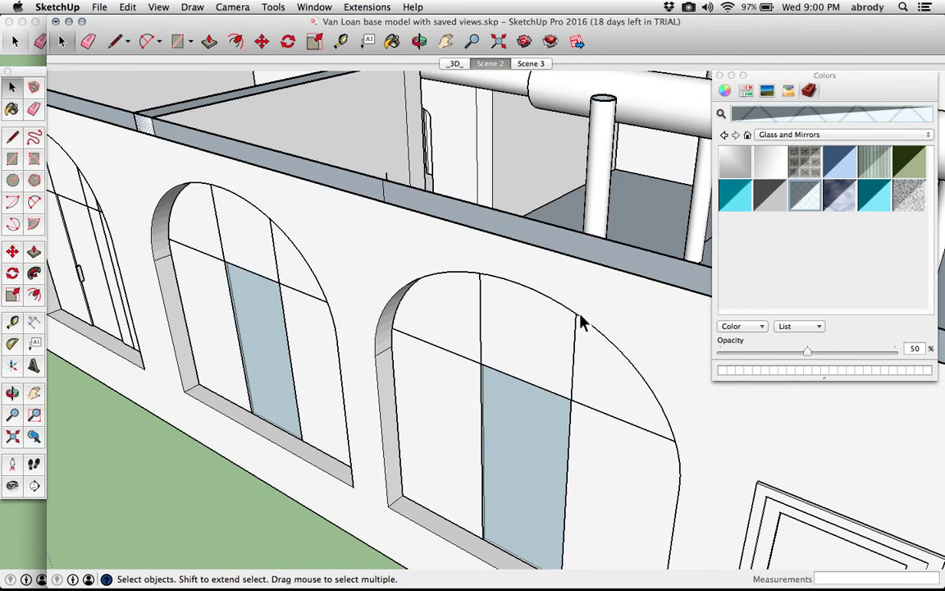
Step: Paint the other five panes of the same arched window with the same translucent glass material
key(b)
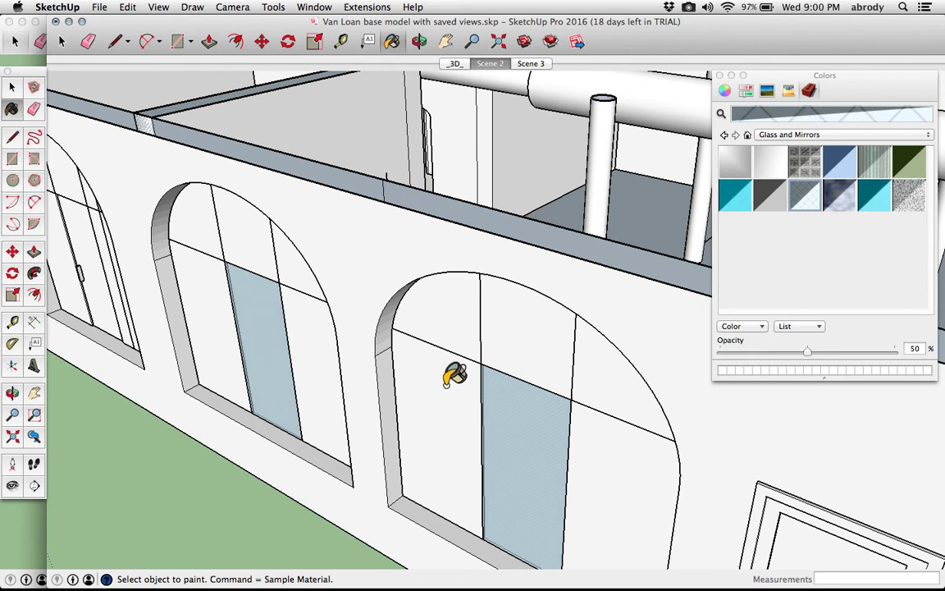
click(447, 382)
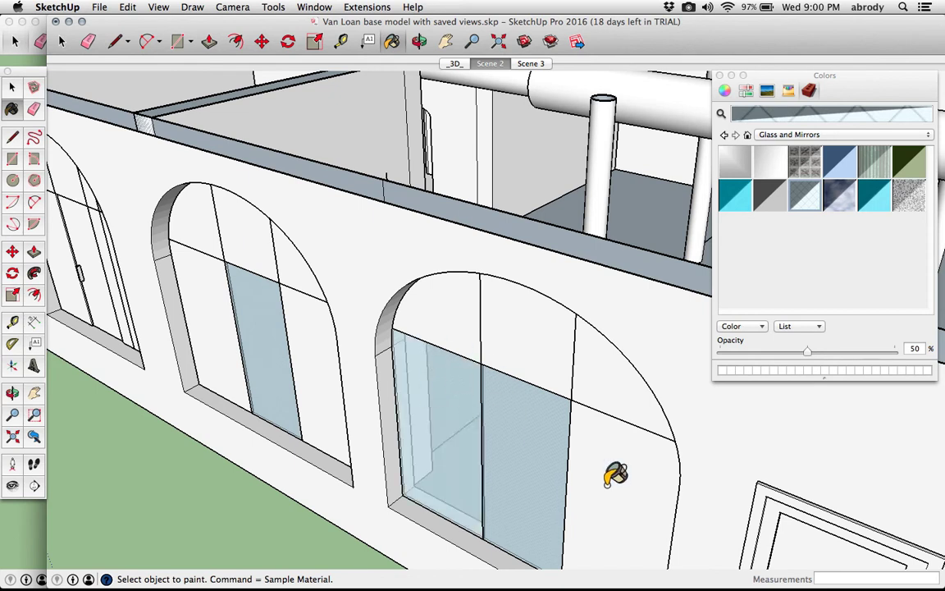
click(607, 484)
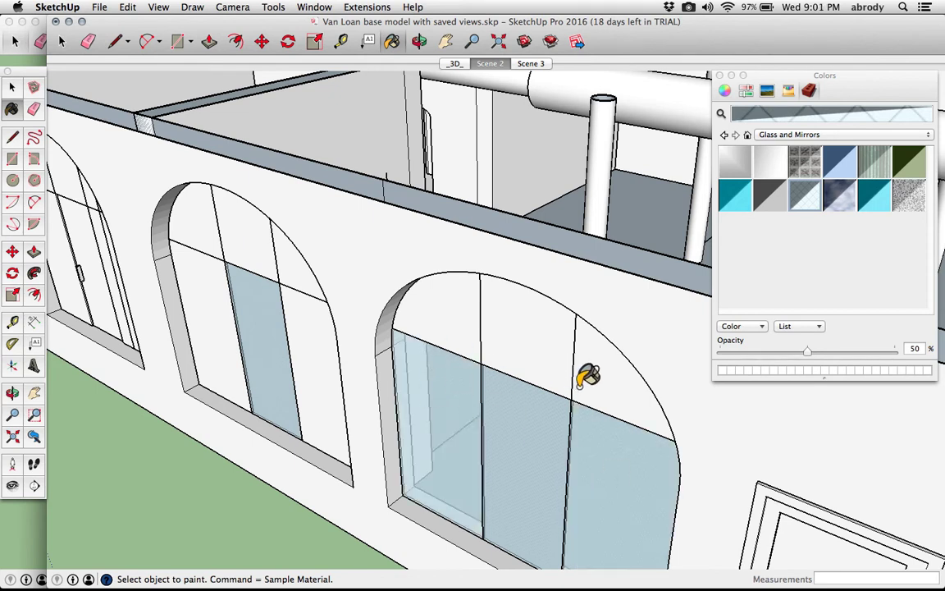
click(580, 386)
click(539, 348)
click(471, 322)
Step: Apply the same glass to the five unpainted panes of the neighbouring middle arched window
click(269, 244)
click(297, 271)
click(321, 351)
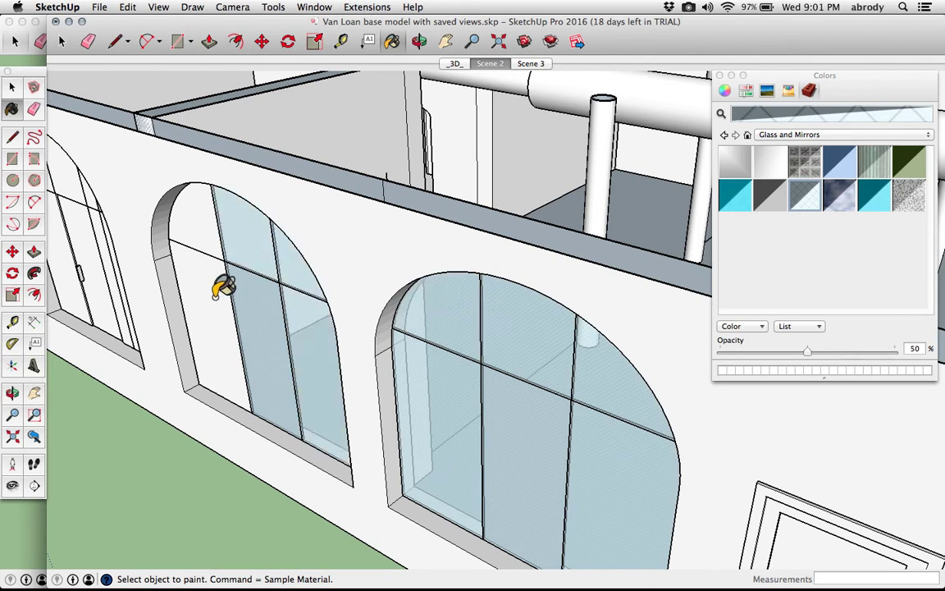
click(213, 291)
click(200, 246)
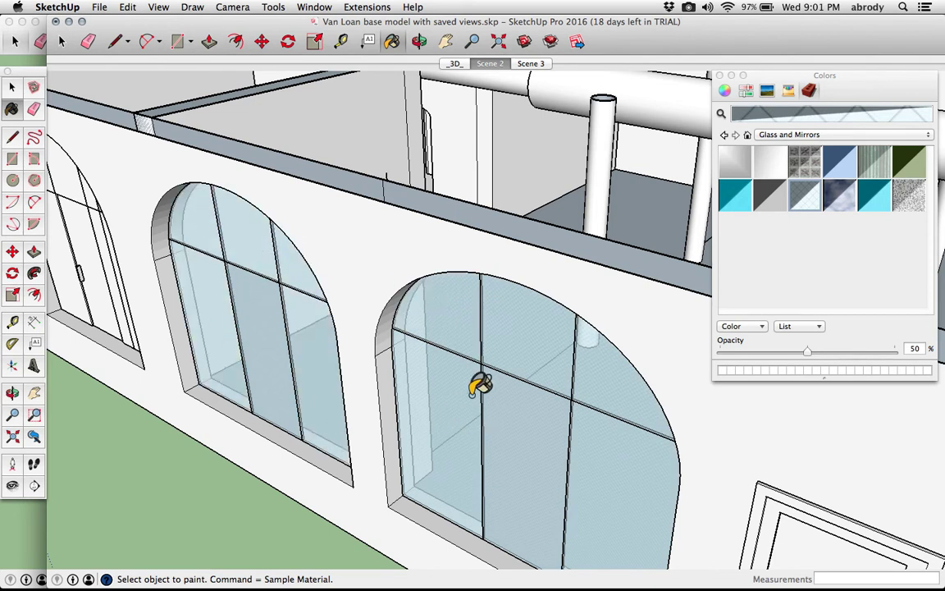
scroll(484, 361, up, 2)
scroll(513, 381, up, 5)
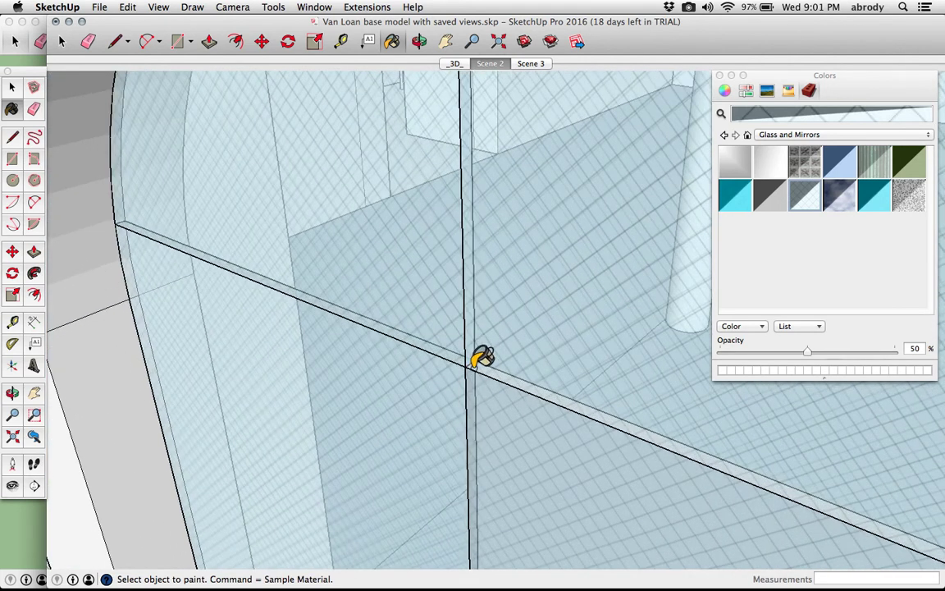
scroll(513, 385, down, 1)
scroll(450, 401, down, 10)
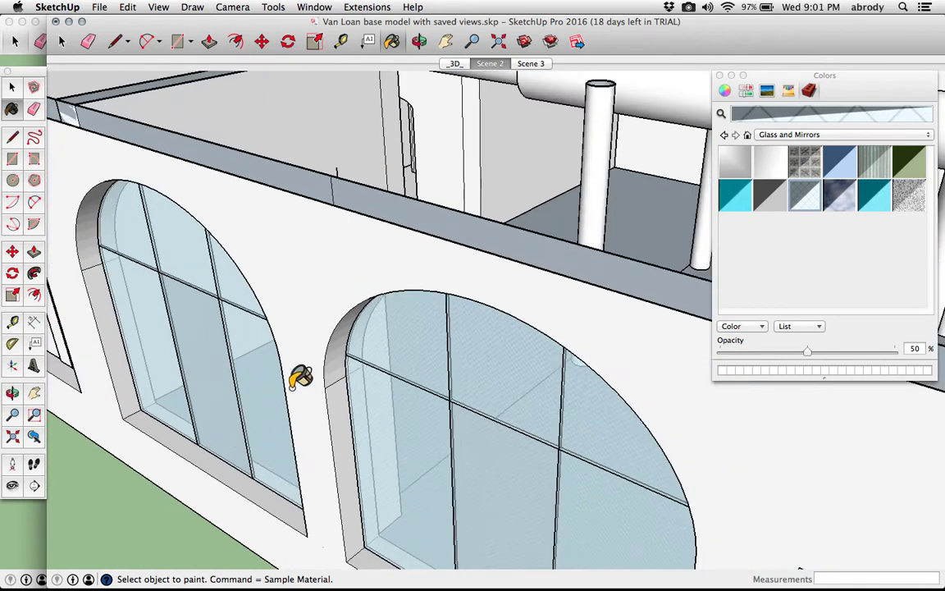
Step: Apply the same translucent glass to all eight panes of the remaining arched window, the one with the door handle
middle_drag(297, 380, 420, 420)
mouse_move(253, 338)
middle_down()
mouse_move(313, 354)
mouse_move(358, 333)
mouse_move(274, 363)
middle_up()
scroll(293, 332, up, 5)
mouse_move(1, 1)
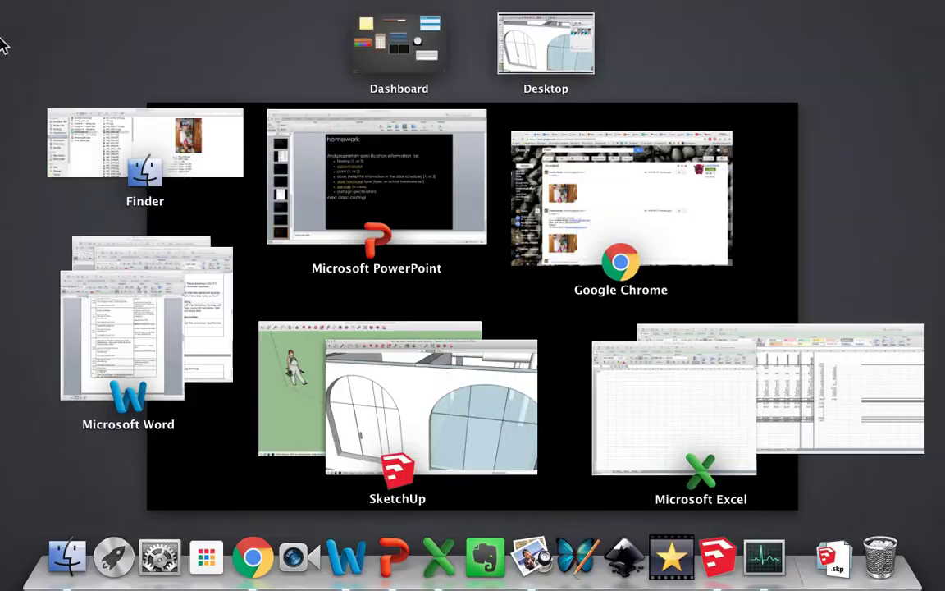
key(Escape)
click(321, 395)
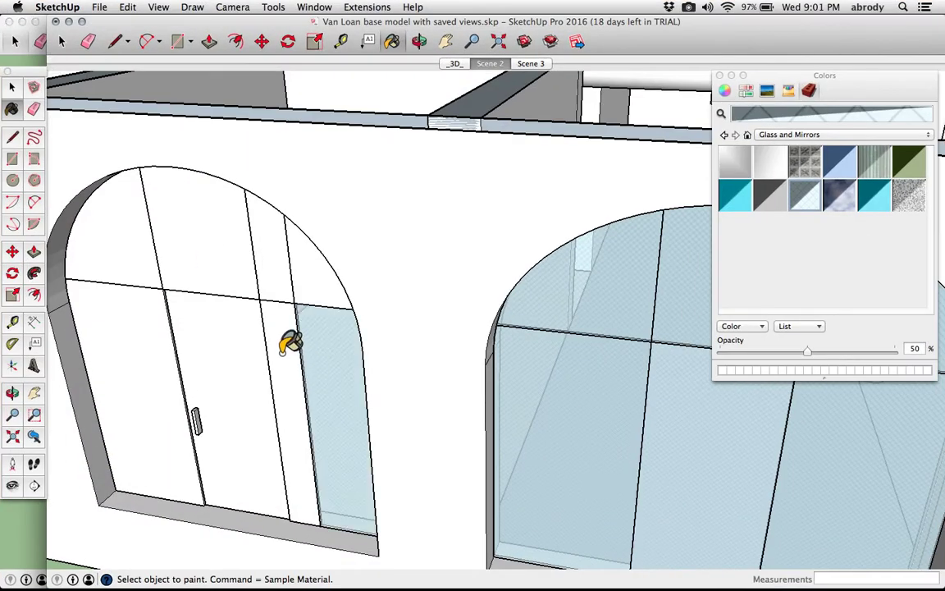
click(276, 348)
click(237, 348)
click(227, 257)
click(271, 256)
click(320, 275)
click(140, 279)
click(135, 299)
scroll(432, 390, down, 6)
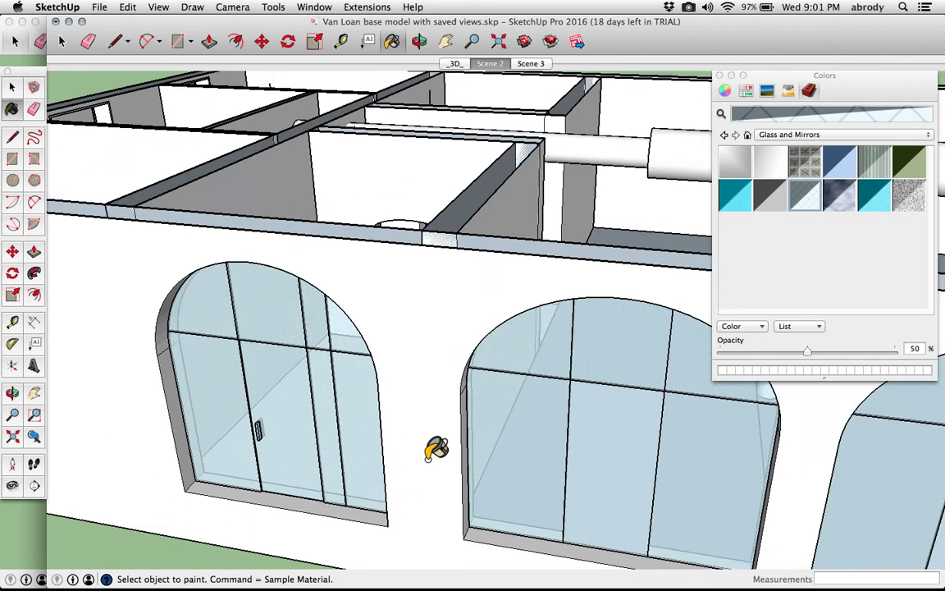
mouse_move(436, 447)
middle_down()
mouse_move(408, 447)
mouse_move(306, 386)
mouse_move(310, 401)
mouse_move(316, 393)
middle_up()
middle_drag(491, 404, 487, 545)
mouse_move(468, 376)
shift+middle_down()
mouse_move(466, 403)
mouse_move(449, 359)
mouse_move(432, 426)
mouse_move(492, 410)
shift+middle_up()
key(space)
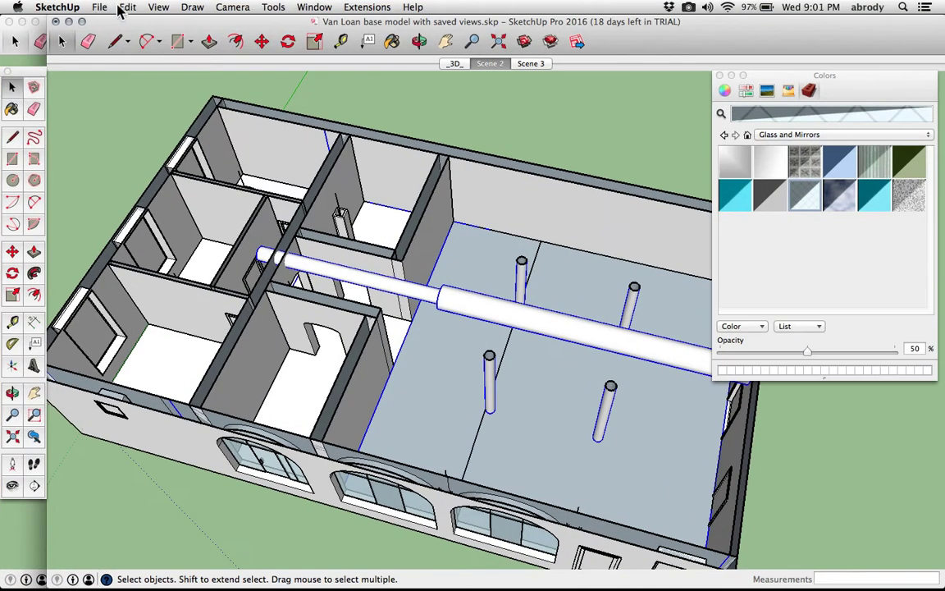
click(99, 7)
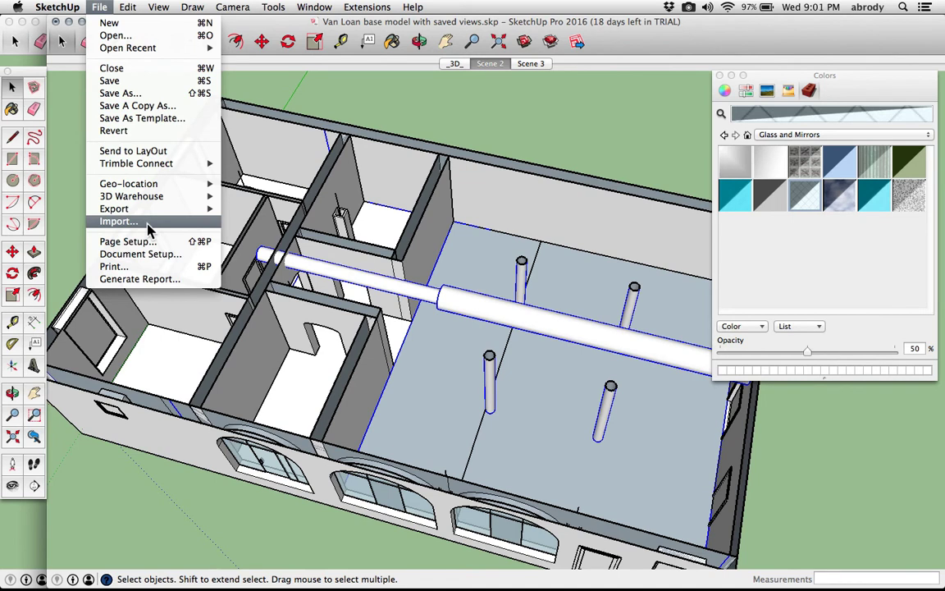
click(588, 431)
Step: Try to reposition the columns and duct component freehand from a point on its floor
key(m)
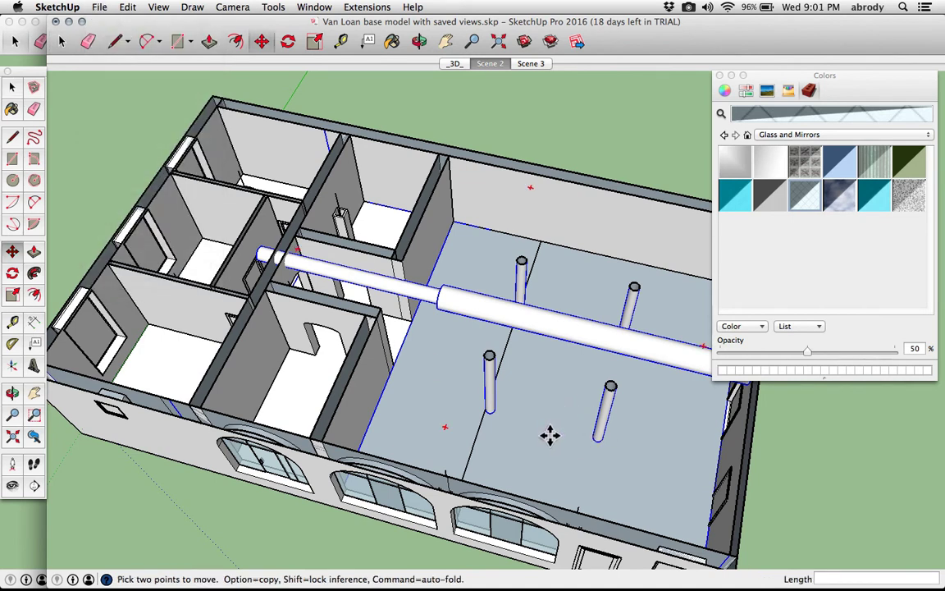
click(548, 434)
key(o)
drag(559, 345, 660, 439)
key(m)
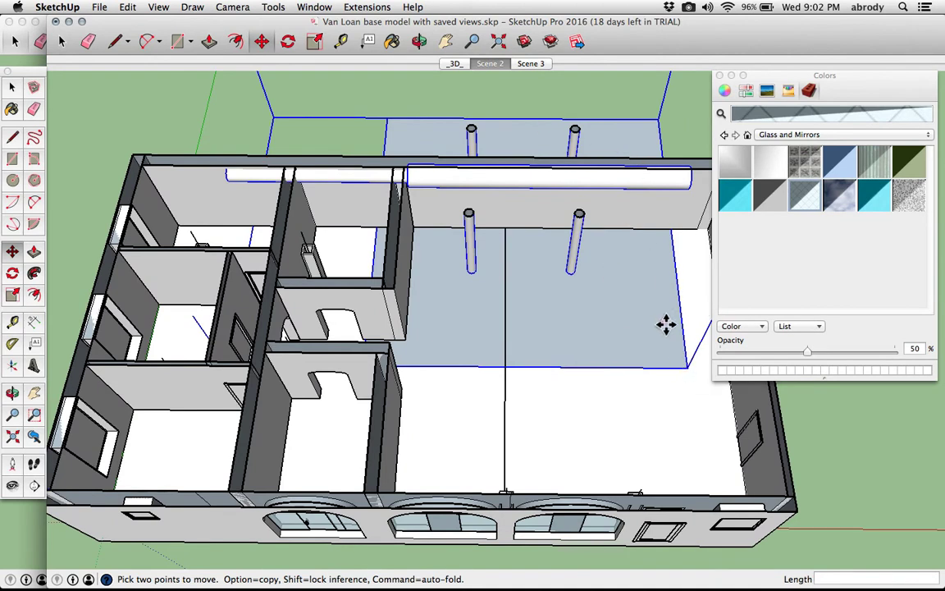
Step: Hide the materials palette and move the columns and duct component by its back floor corner onto the large room's matching corner endpoint
scroll(660, 322, down, 2)
click(719, 75)
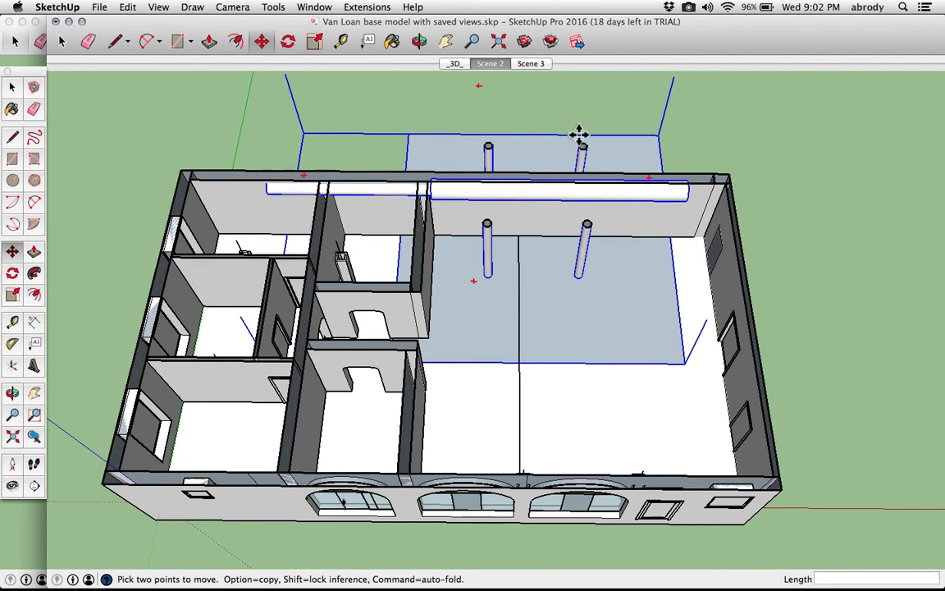
click(658, 137)
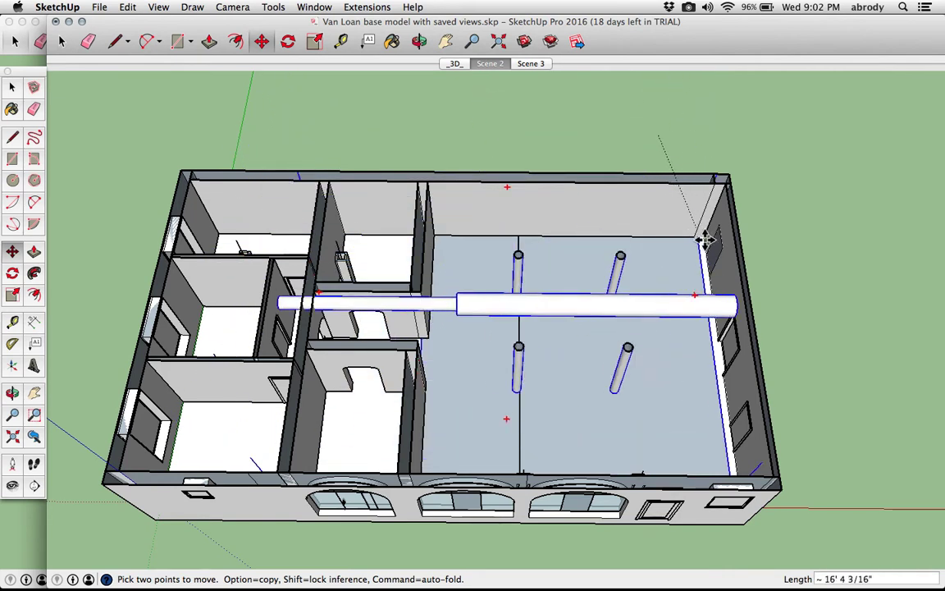
scroll(704, 238, up, 8)
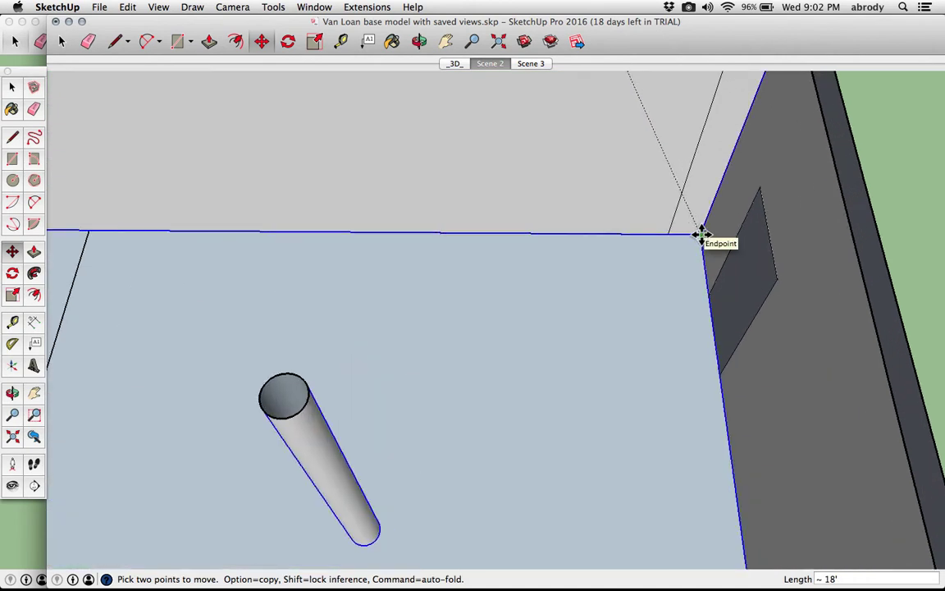
scroll(701, 235, down, 10)
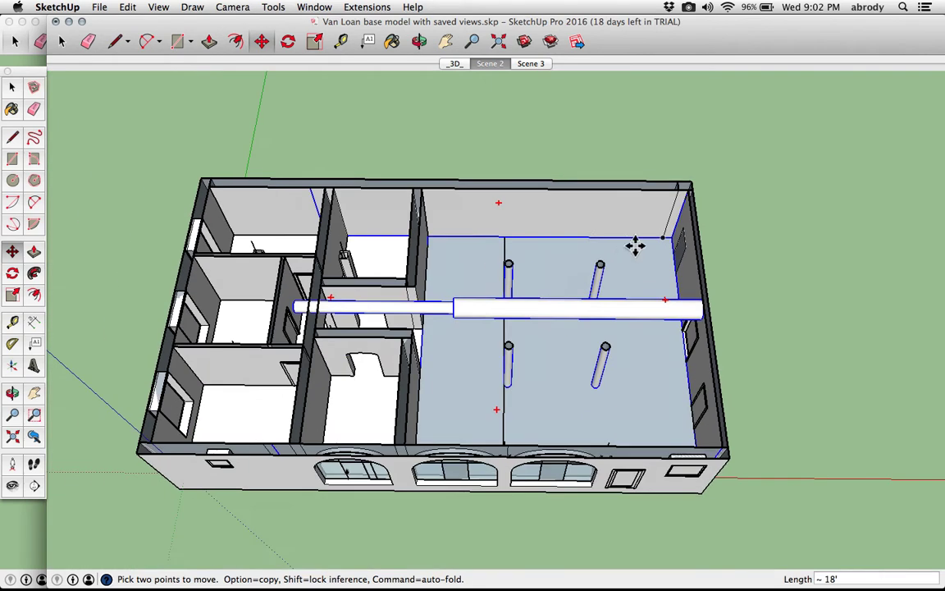
Step: Open the columns and duct component, erase its floor face and leftover boundary edges along the end wall, and leave the component
middle_drag(636, 245, 544, 262)
key(space)
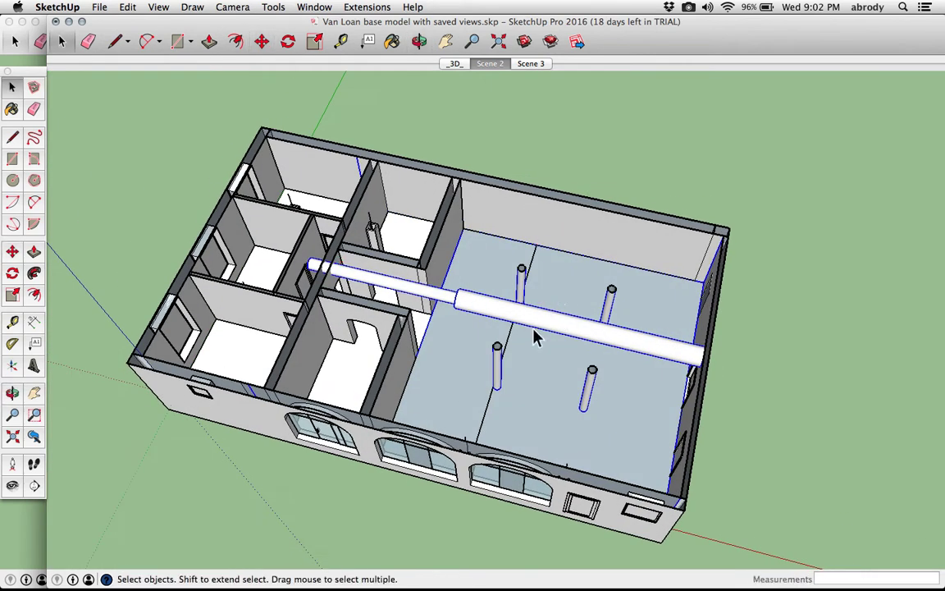
double_click(532, 328)
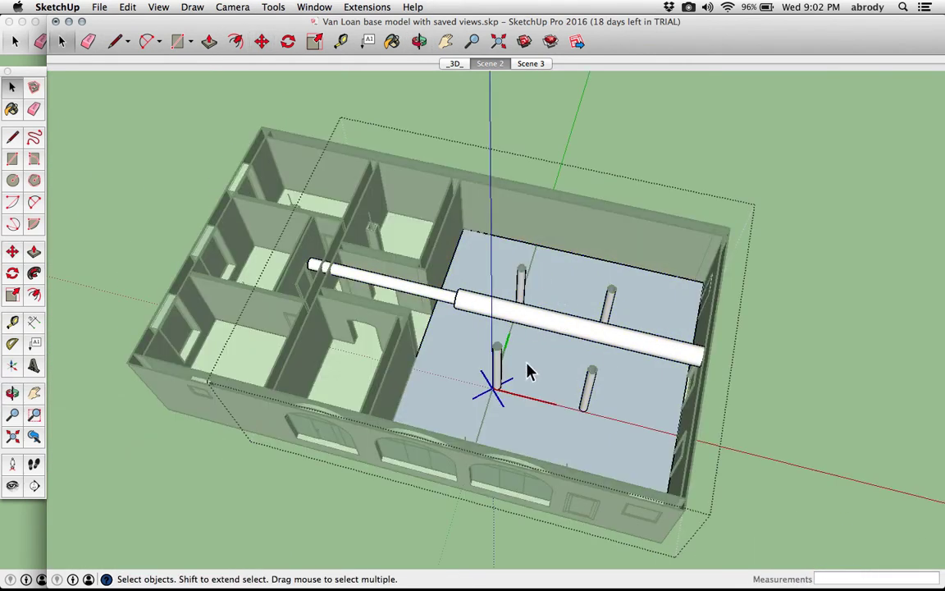
scroll(455, 295, up, 5)
scroll(455, 296, down, 4)
scroll(455, 298, down, 3)
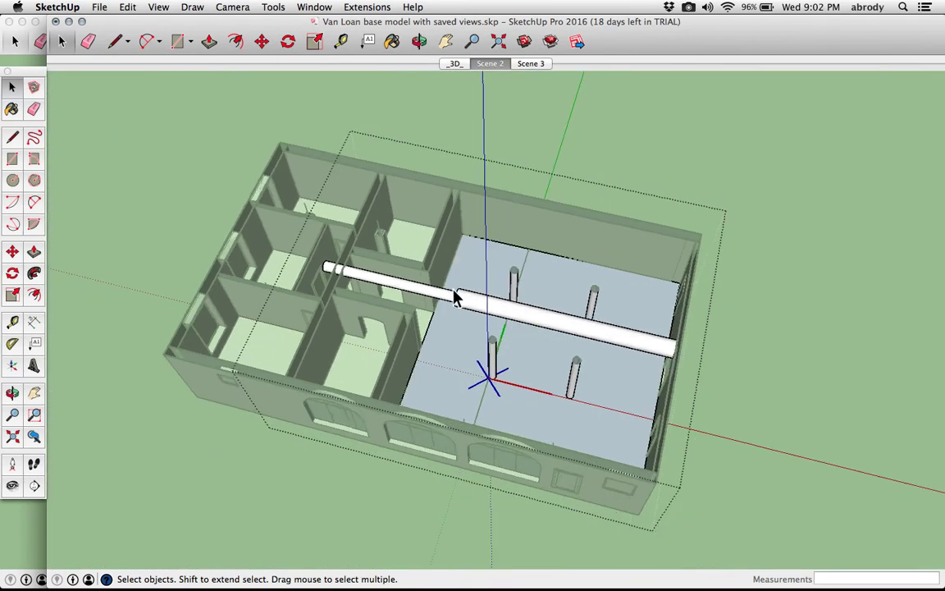
scroll(464, 322, up, 3)
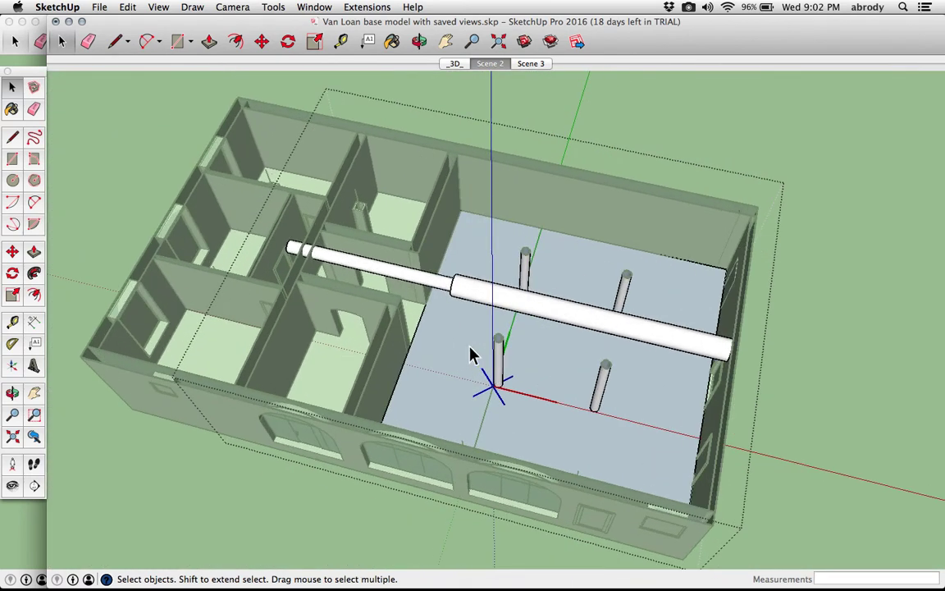
click(92, 46)
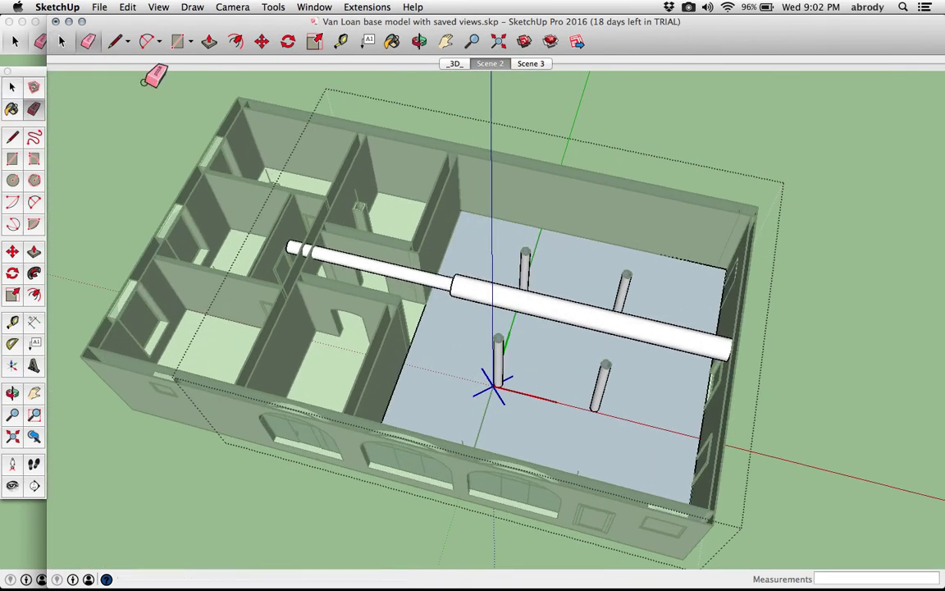
click(390, 310)
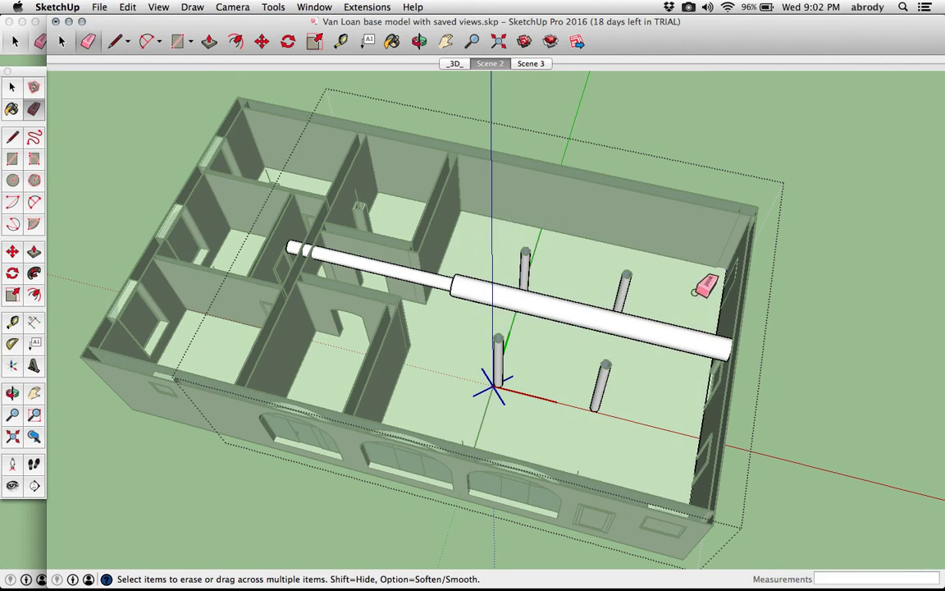
click(735, 310)
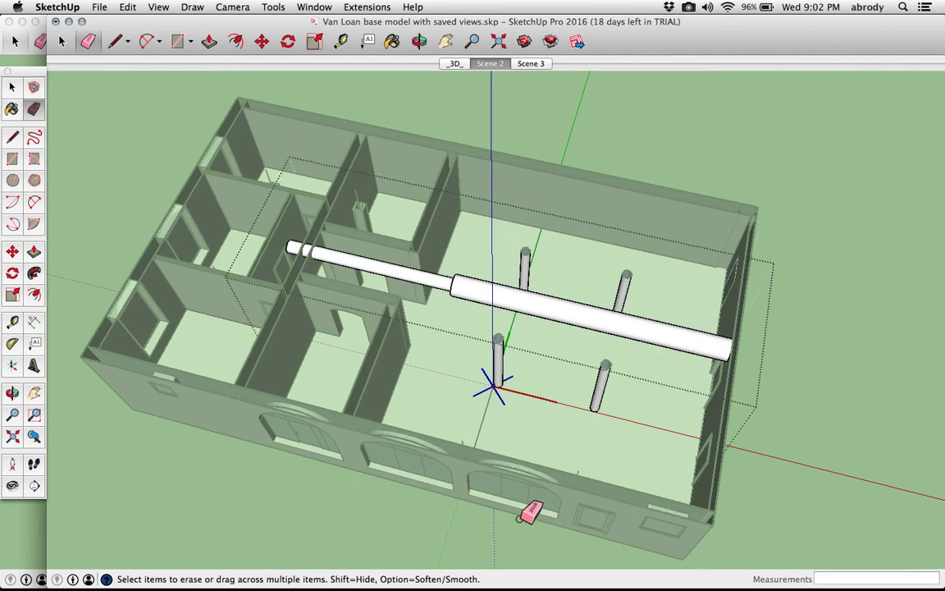
key(space)
click(653, 174)
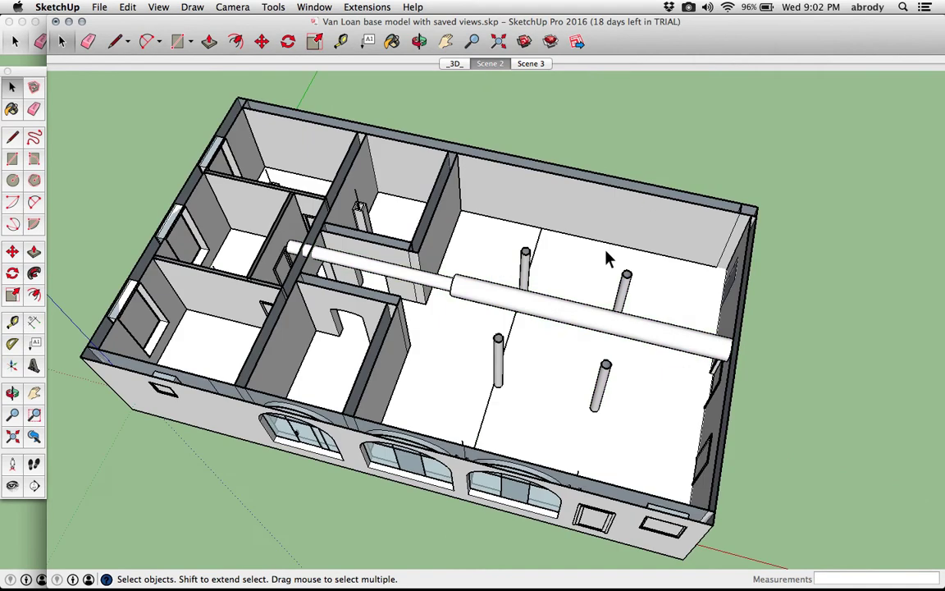
double_click(553, 320)
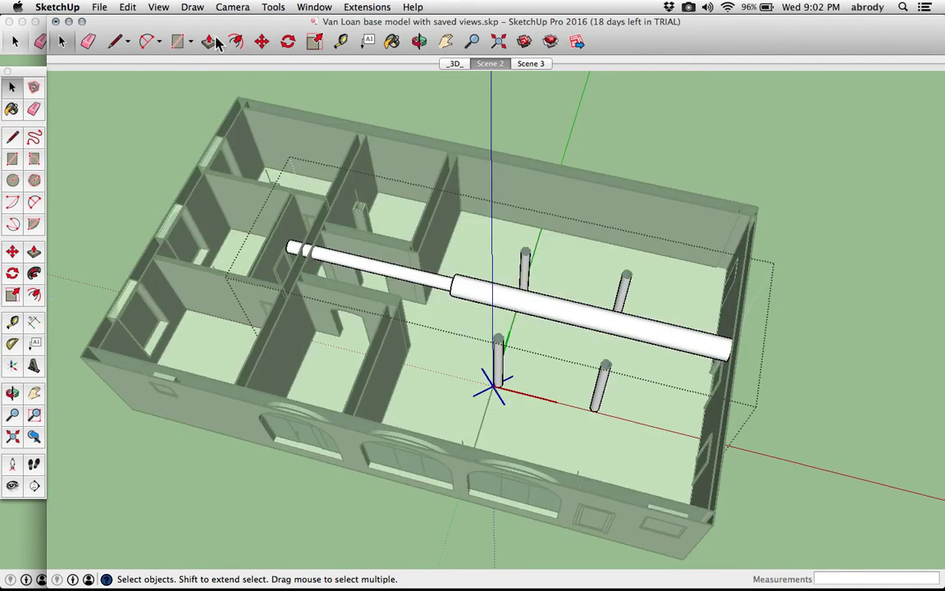
click(88, 41)
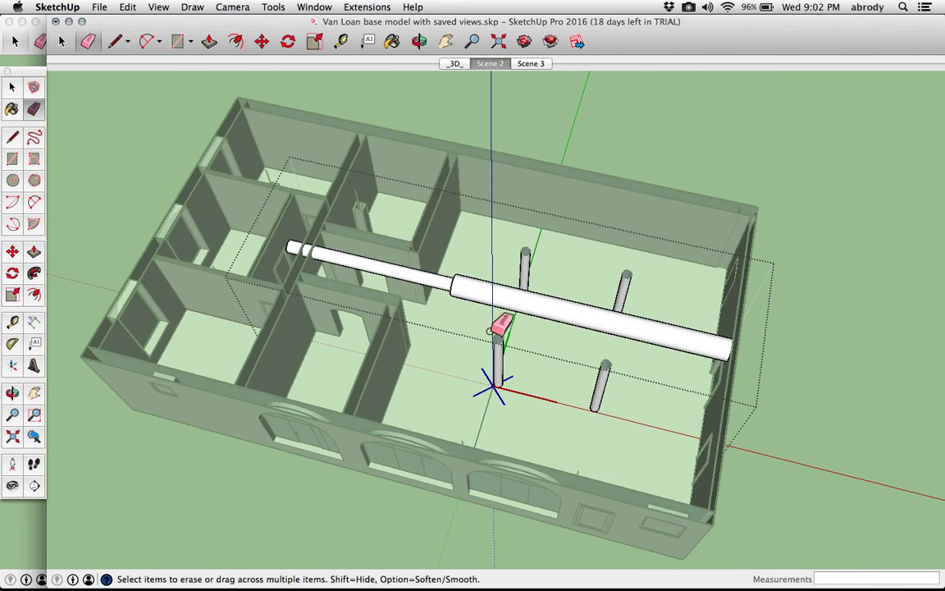
key(space)
click(589, 149)
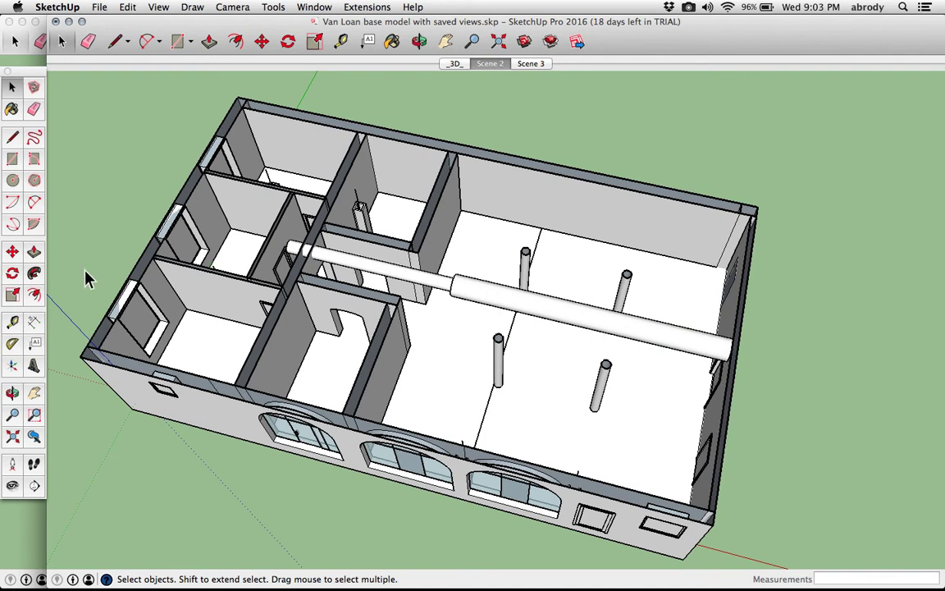
Step: Show the materials palette and switch to the Asphalt and Concrete collection
click(391, 41)
click(794, 134)
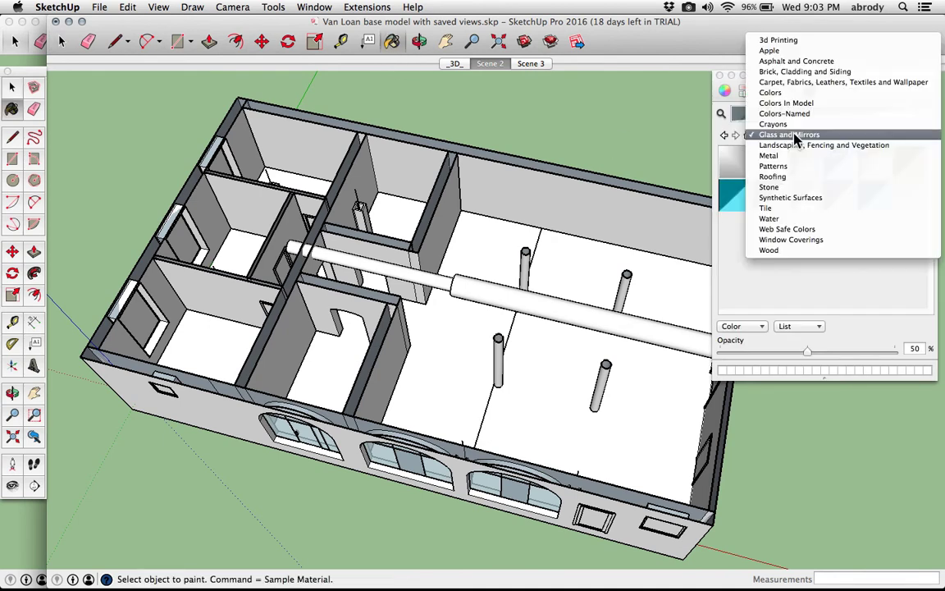
click(795, 61)
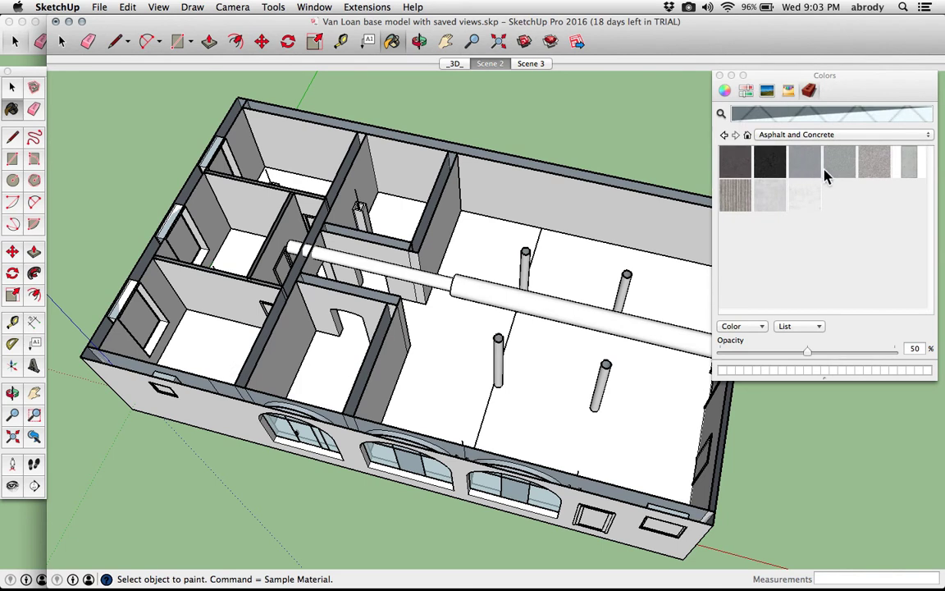
Step: Try painting the whole columns and duct component with the speckled grey-green concrete material, and undo it
click(832, 164)
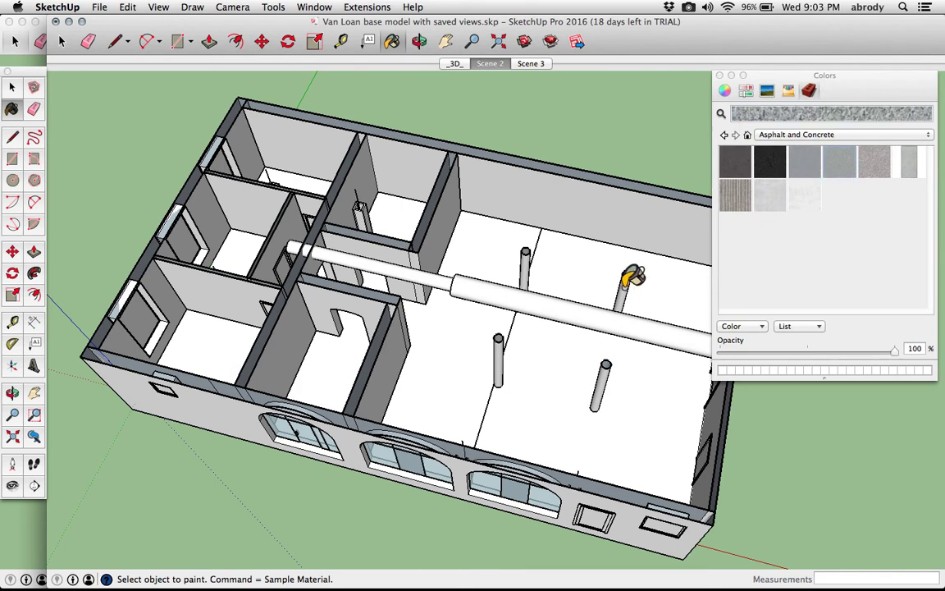
click(628, 314)
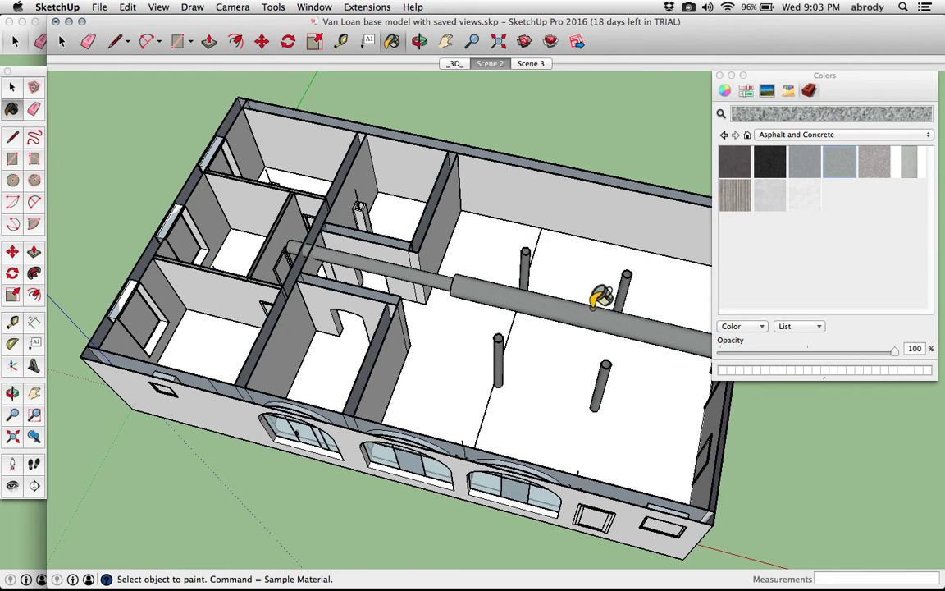
key(super+z)
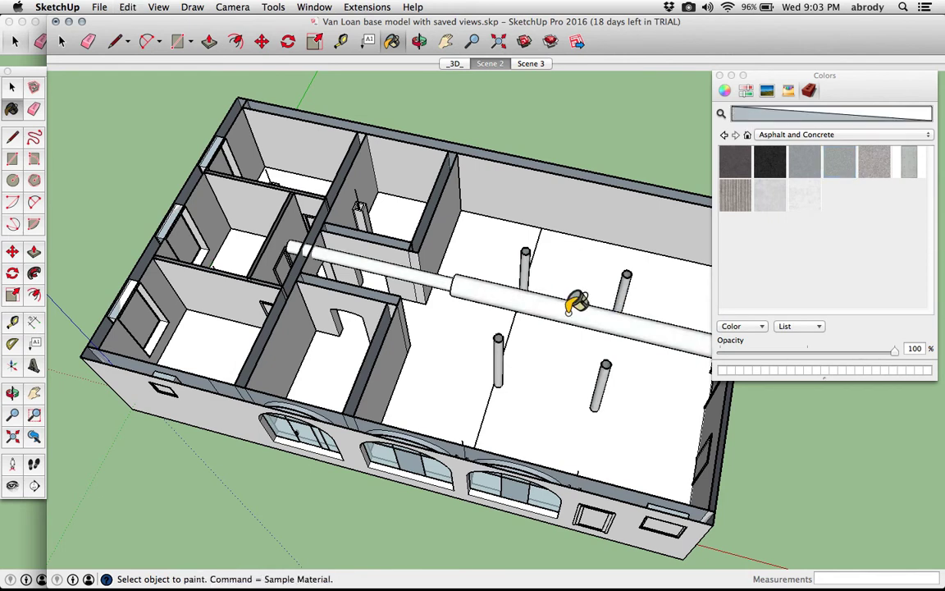
Step: Open the columns and duct component for editing and paint its four columns with the blue-grey asphalt material
key(space)
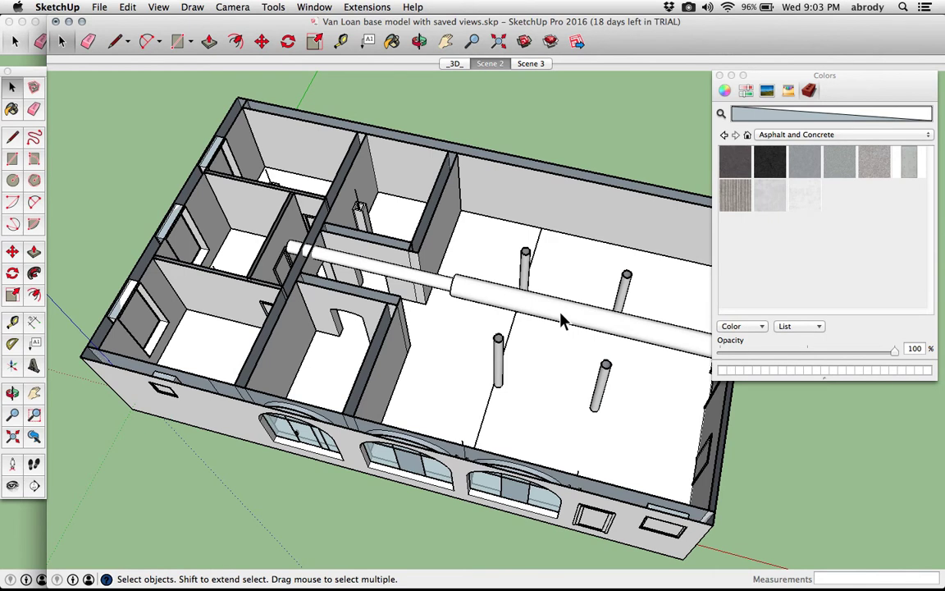
double_click(561, 318)
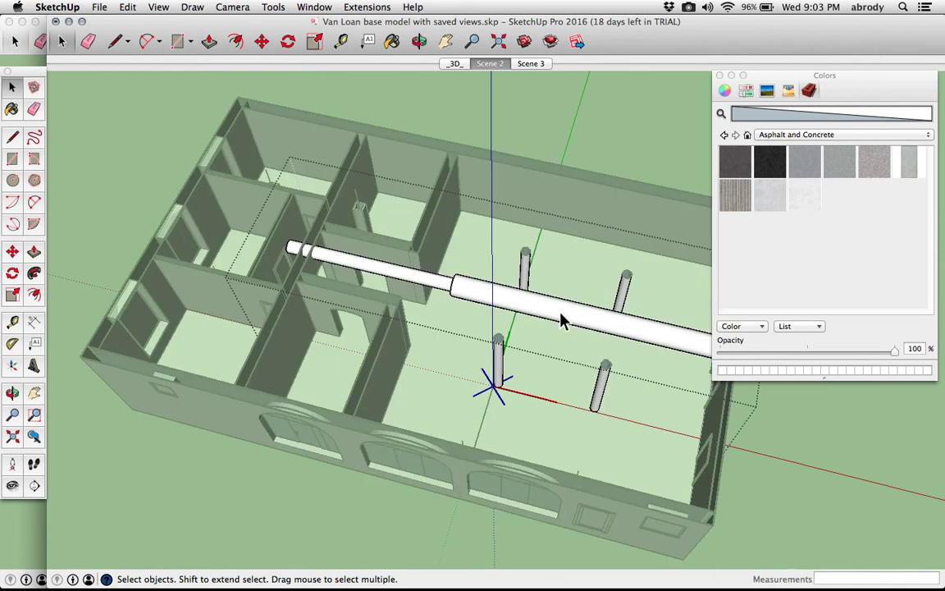
click(800, 167)
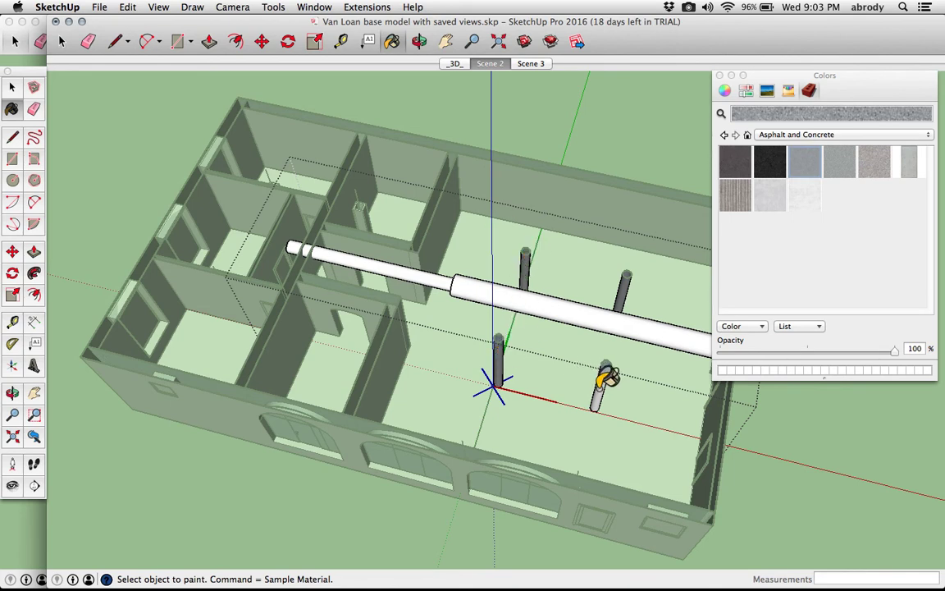
Step: Paint both the wide and narrow sections of the duct with the black asphalt material, and leave the component
click(771, 160)
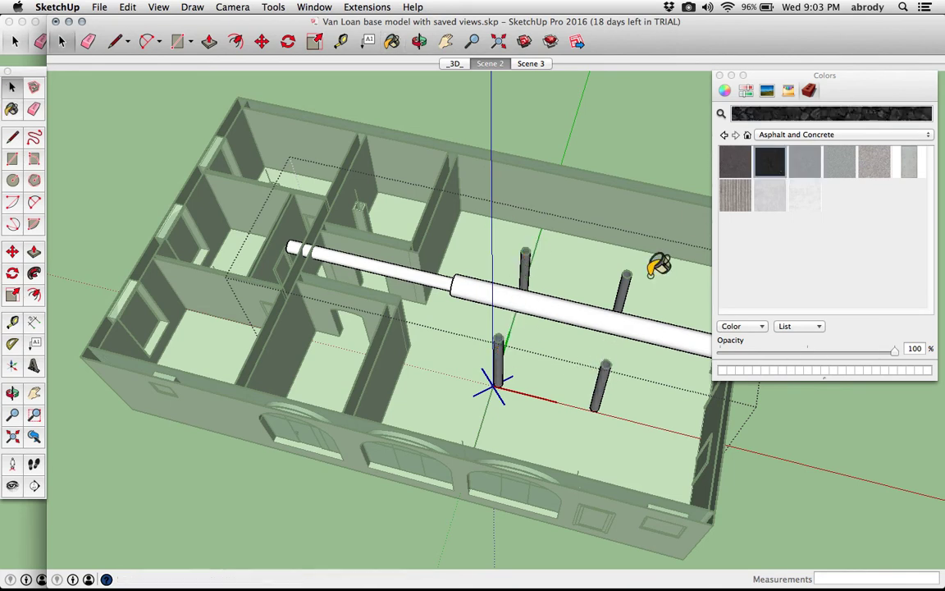
click(587, 302)
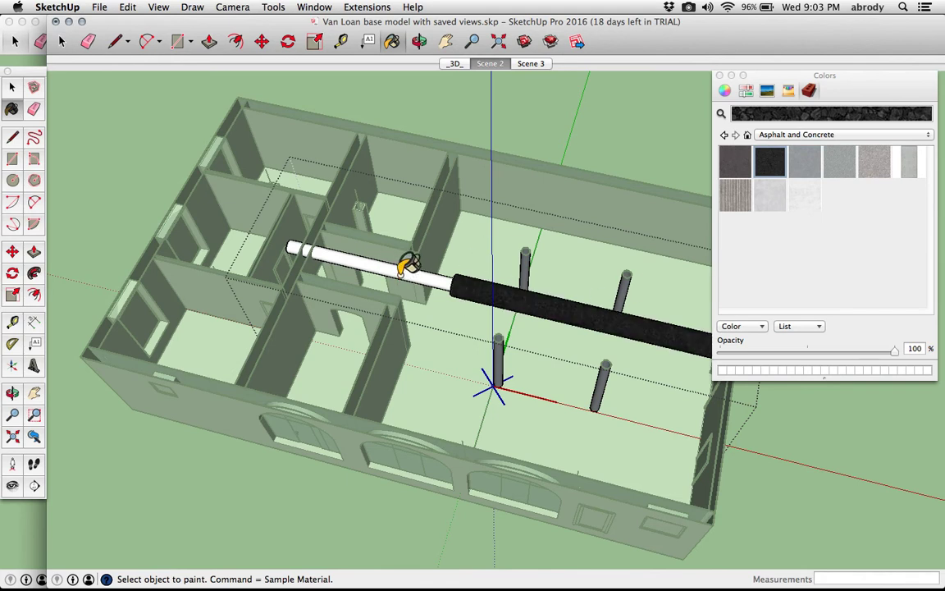
click(402, 264)
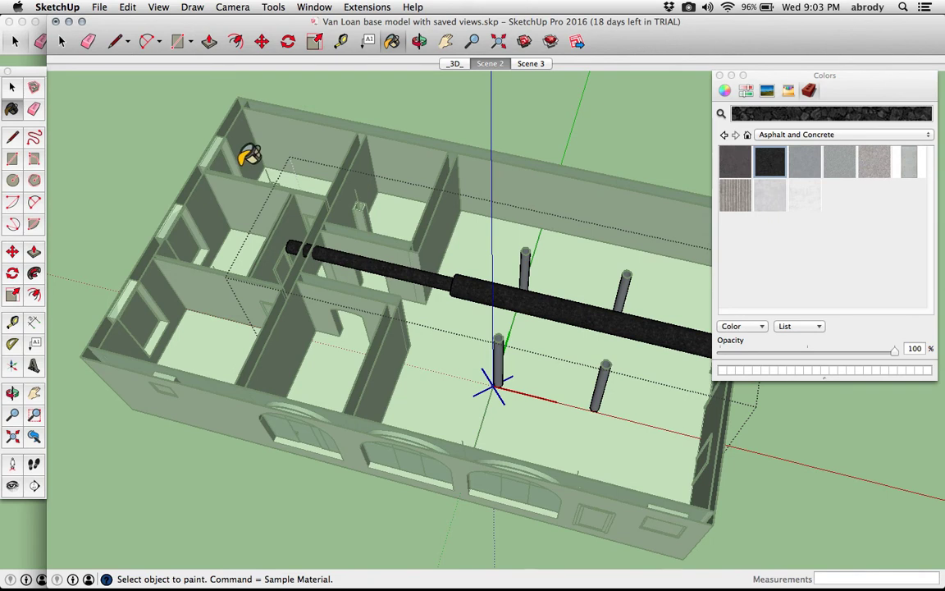
key(space)
click(148, 189)
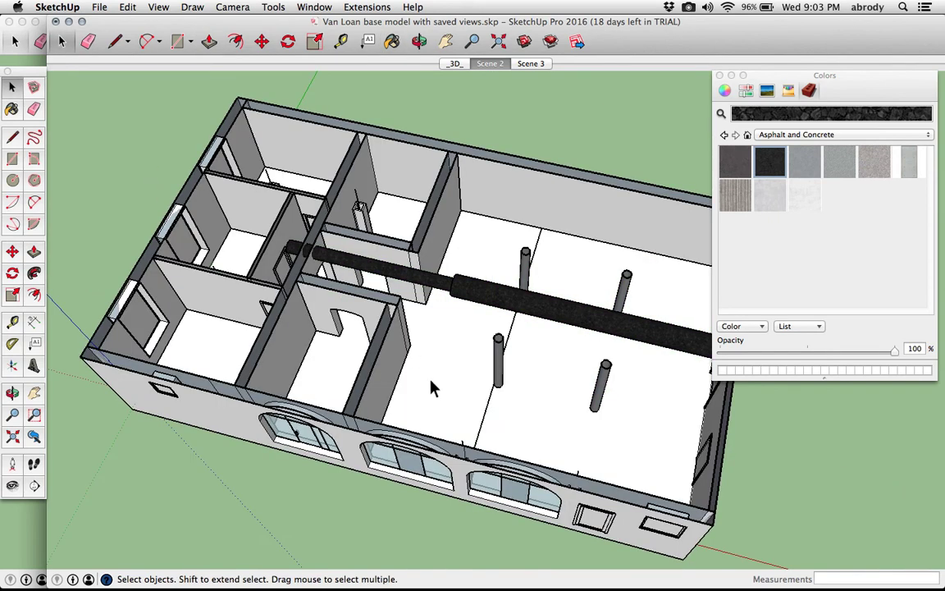
middle_drag(407, 375, 289, 328)
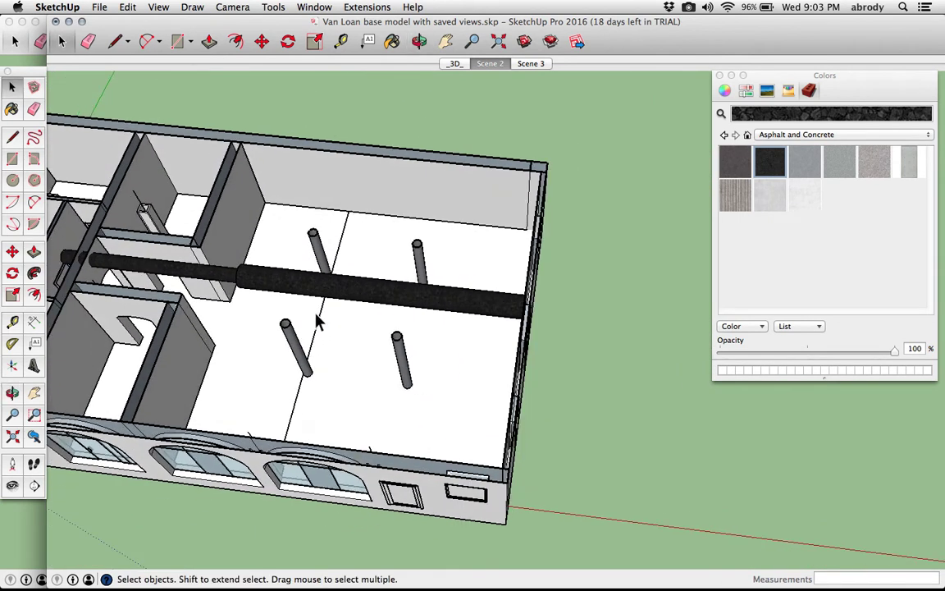
Step: Move the columns and duct component lengthwise out past the large room's end wall in two moves, the second about 15' 5"
scroll(358, 291, up, 2)
mouse_move(359, 291)
middle_down()
mouse_move(331, 263)
mouse_move(342, 281)
middle_up()
click(343, 280)
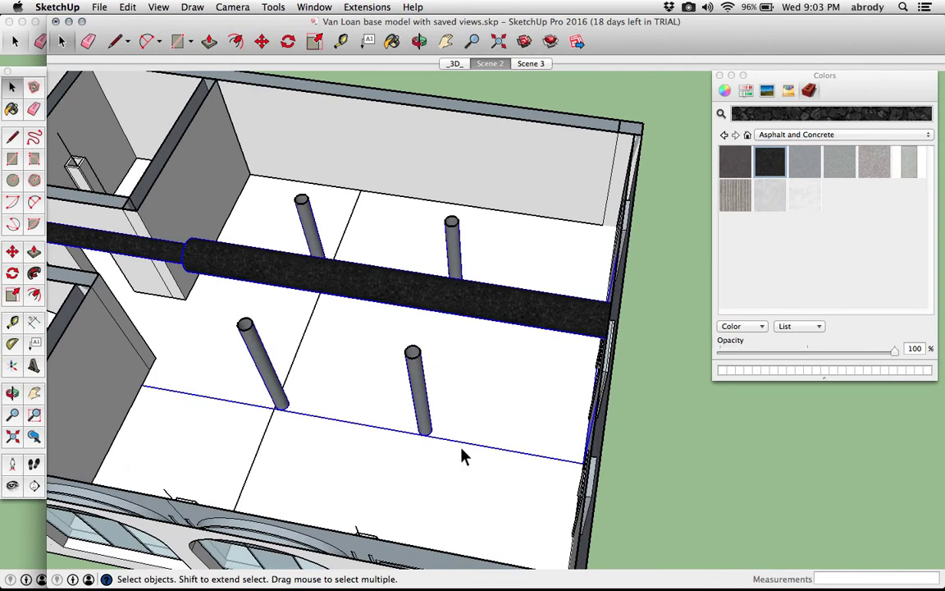
key(m)
click(428, 434)
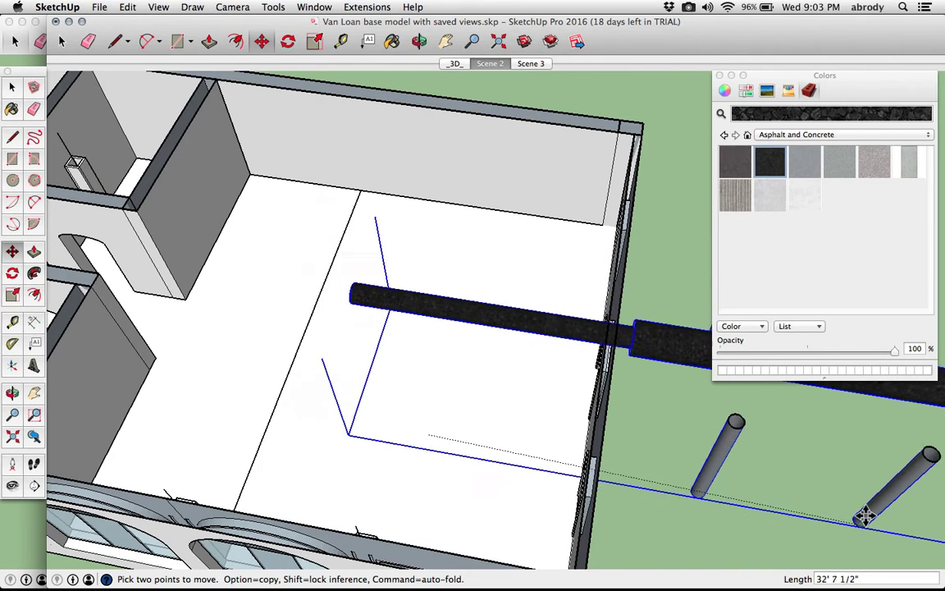
click(902, 523)
click(253, 300)
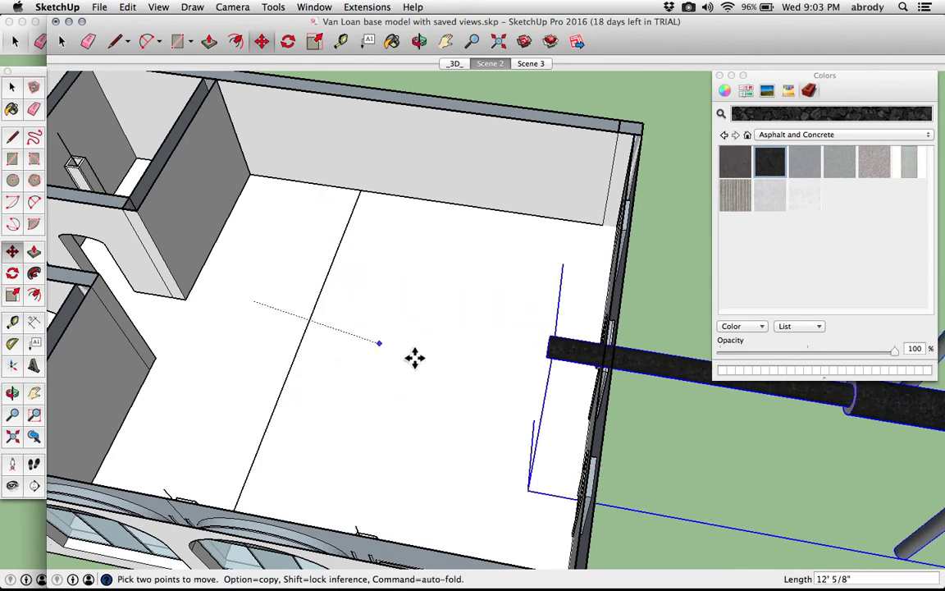
click(414, 357)
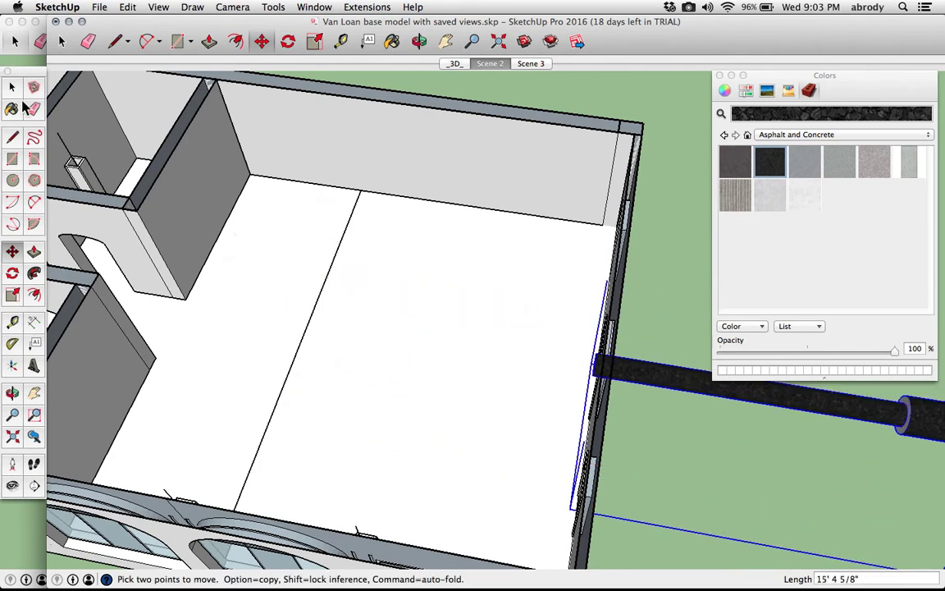
Step: Draw a long, narrow rectangle across the dividing line on the large room's floor, sized 20' by 6"
click(12, 159)
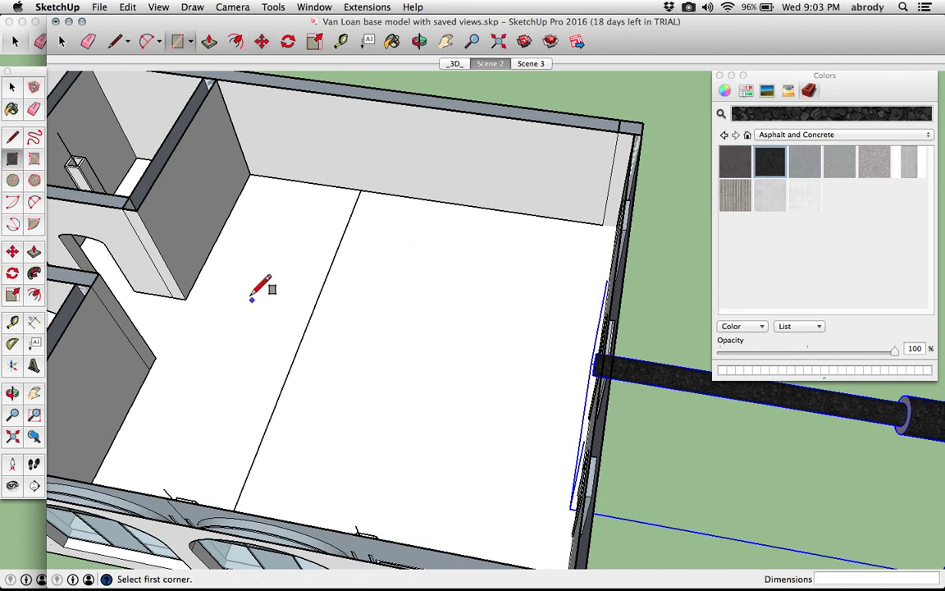
click(273, 306)
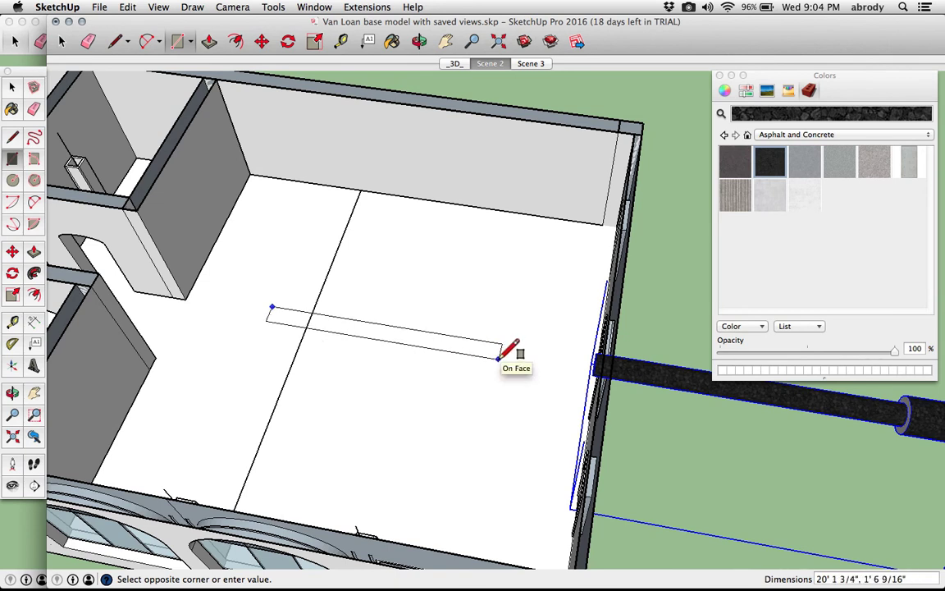
click(498, 357)
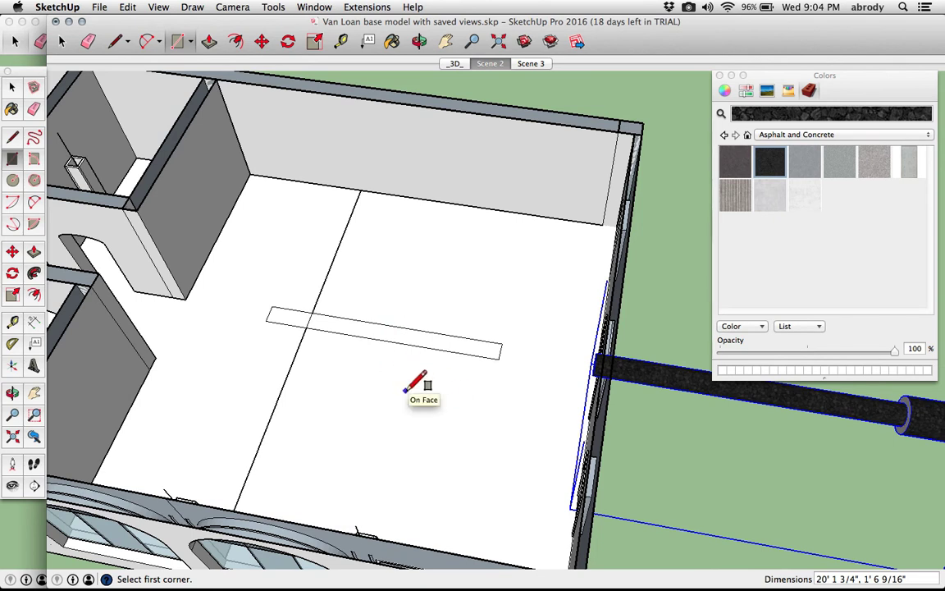
text(20',)
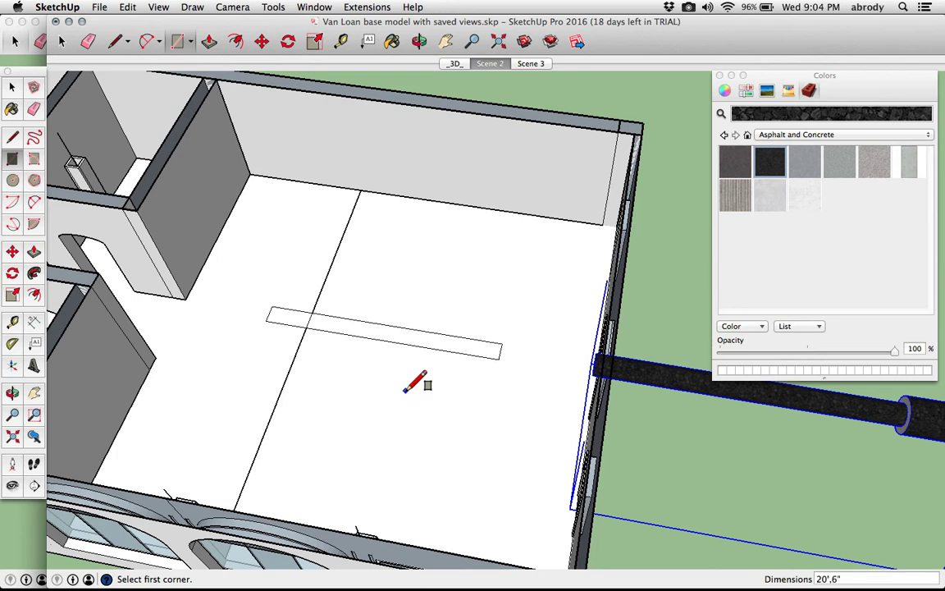
key(Return)
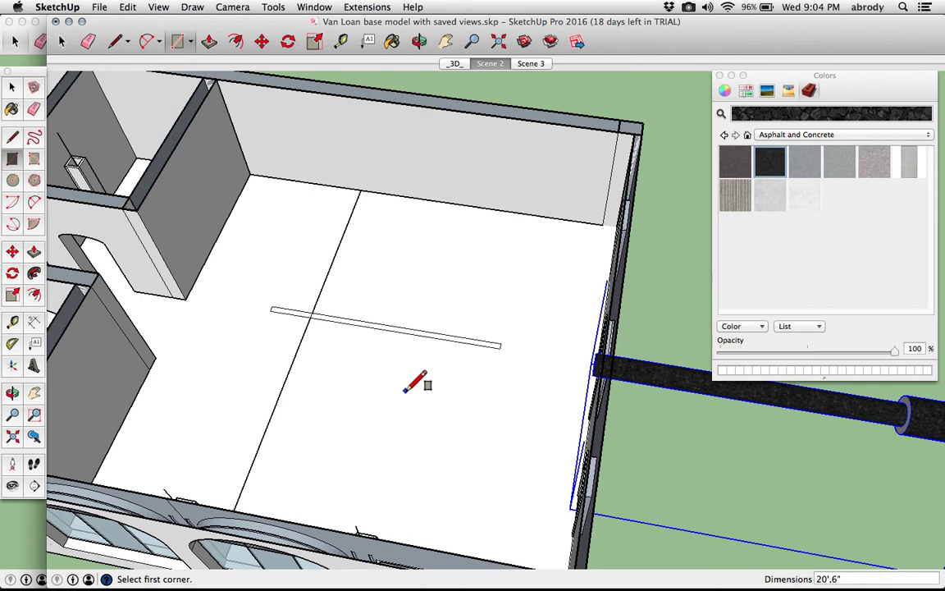
Step: Draw a second, shorter rectangle on the floor beside the long strip, sizing it 10' by 12" and resizing it to 8' by 6"
middle_drag(380, 363, 337, 340)
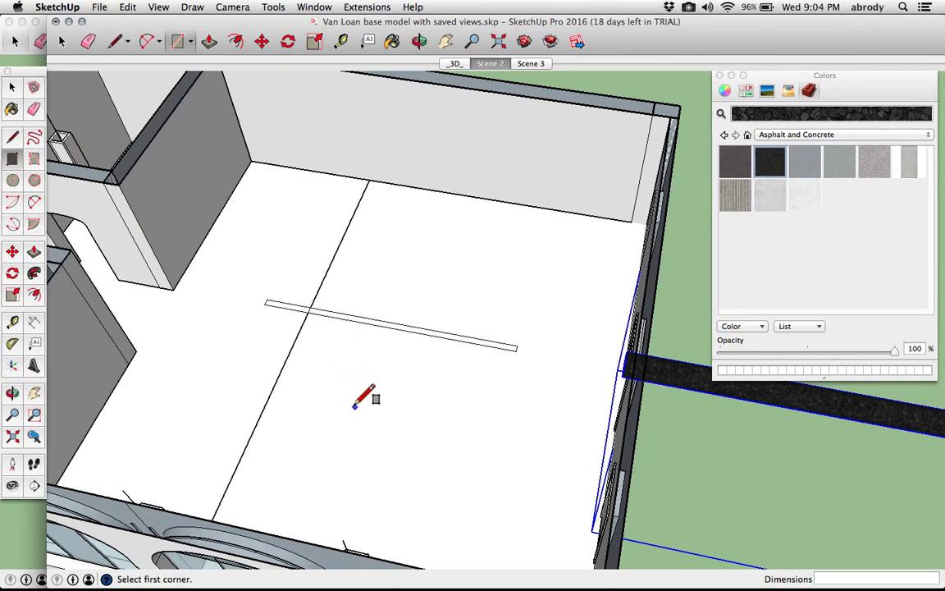
click(340, 386)
click(472, 445)
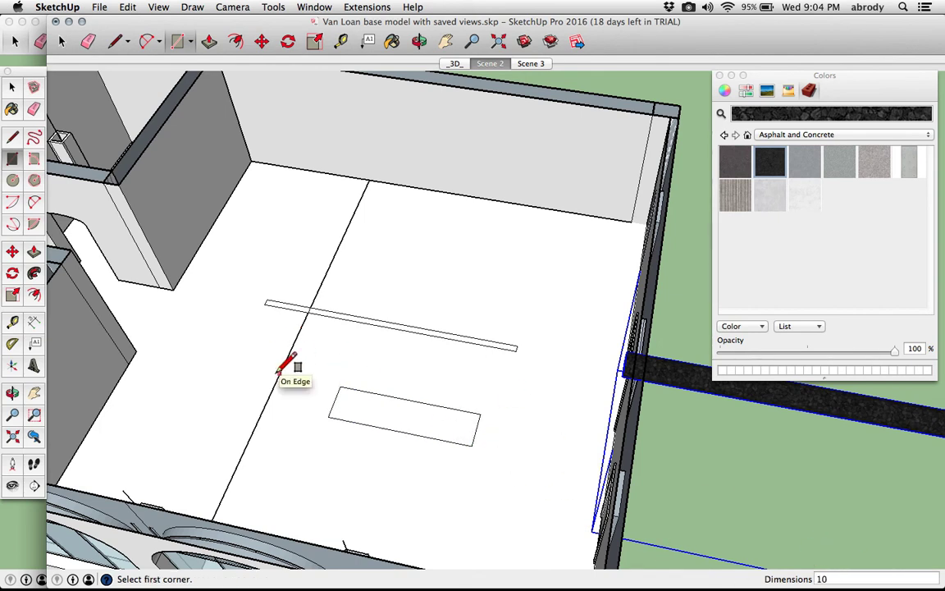
text(10',12")
key(Return)
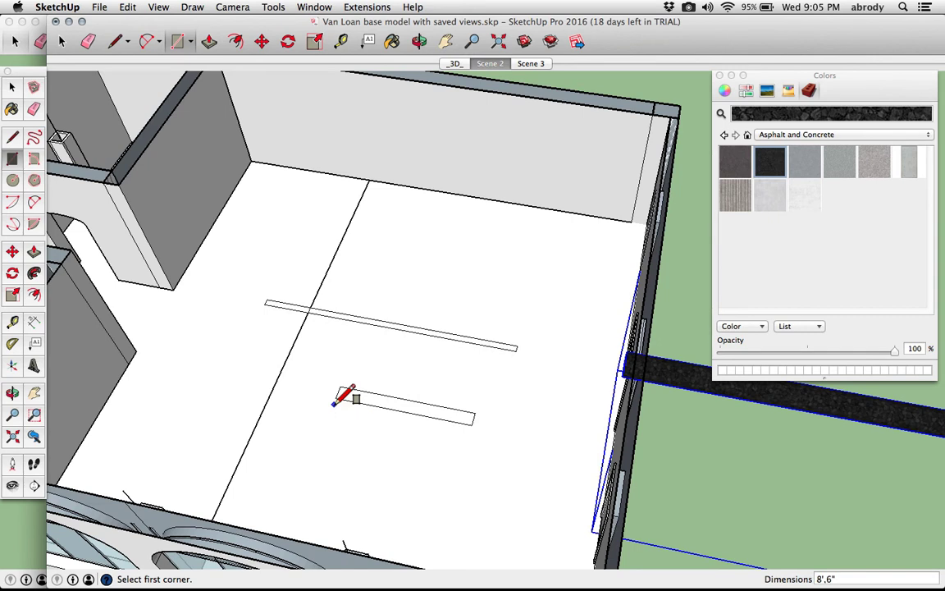
key(Return)
Step: Delete the shorter rectangle from the floor, keeping the long strip
middle_drag(337, 406, 246, 328)
click(12, 86)
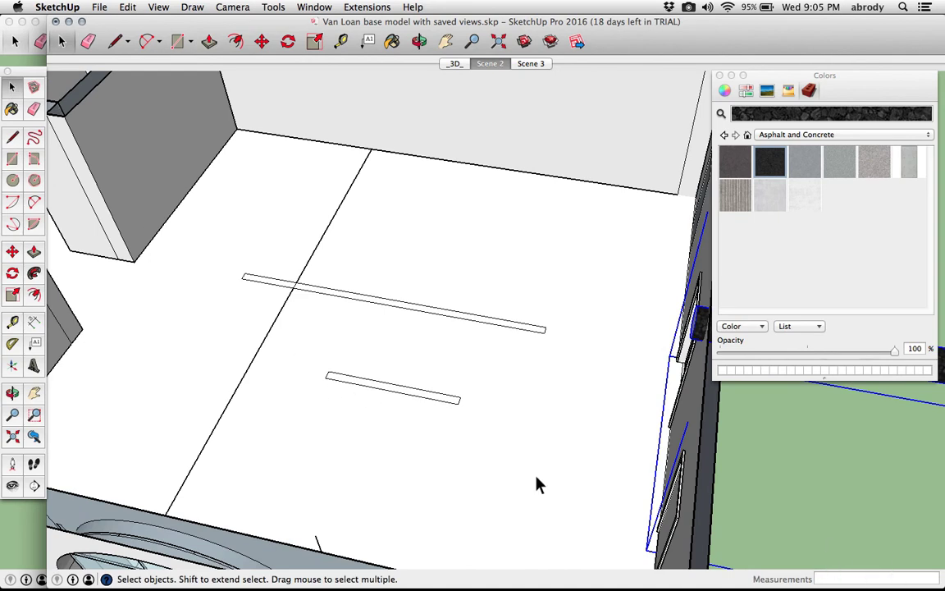
drag(292, 339, 460, 443)
key(Delete)
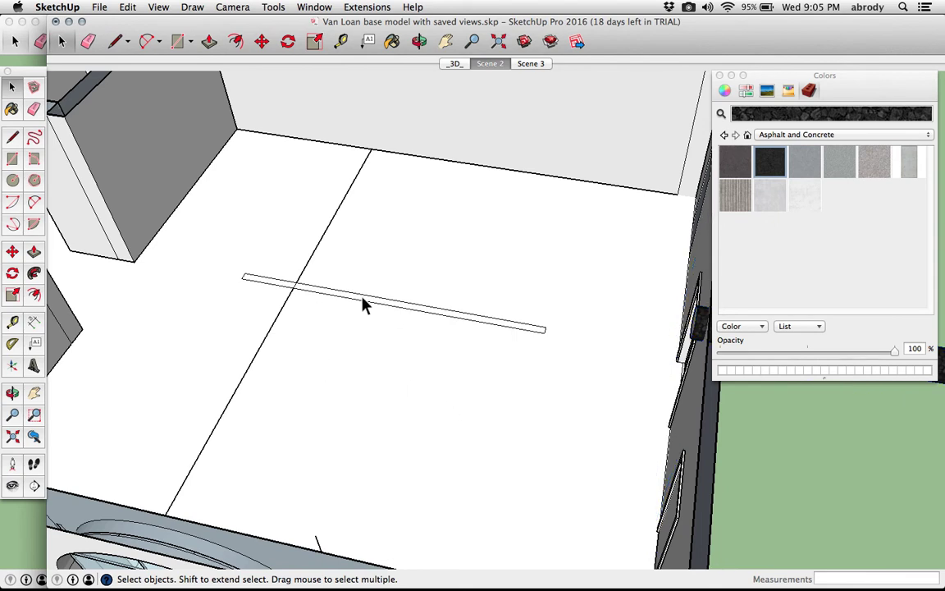
Step: Push/Pull the longer part of the floor strip upward into a low wall, and enter its exact height in feet
scroll(367, 308, up, 1)
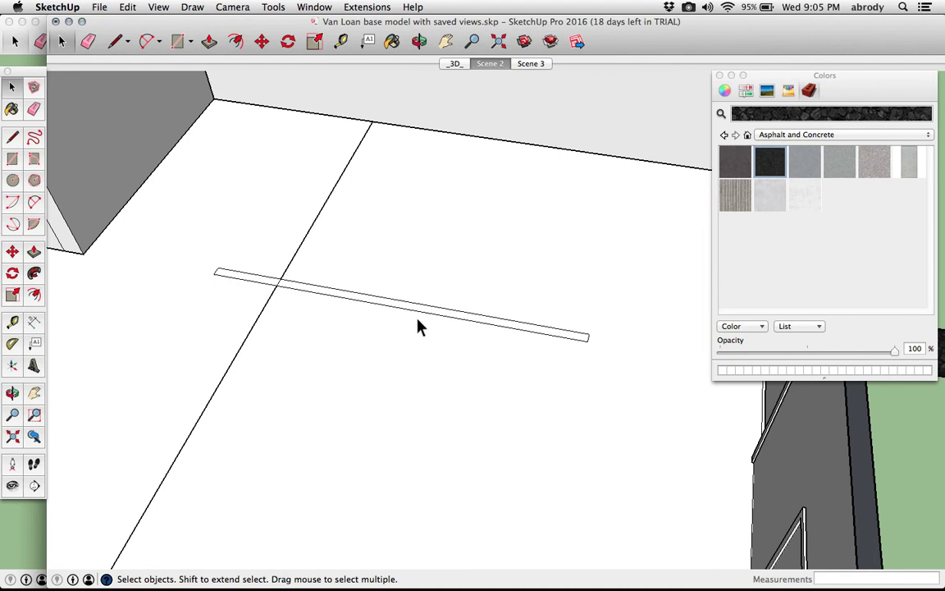
key(p)
mouse_move(2, 3)
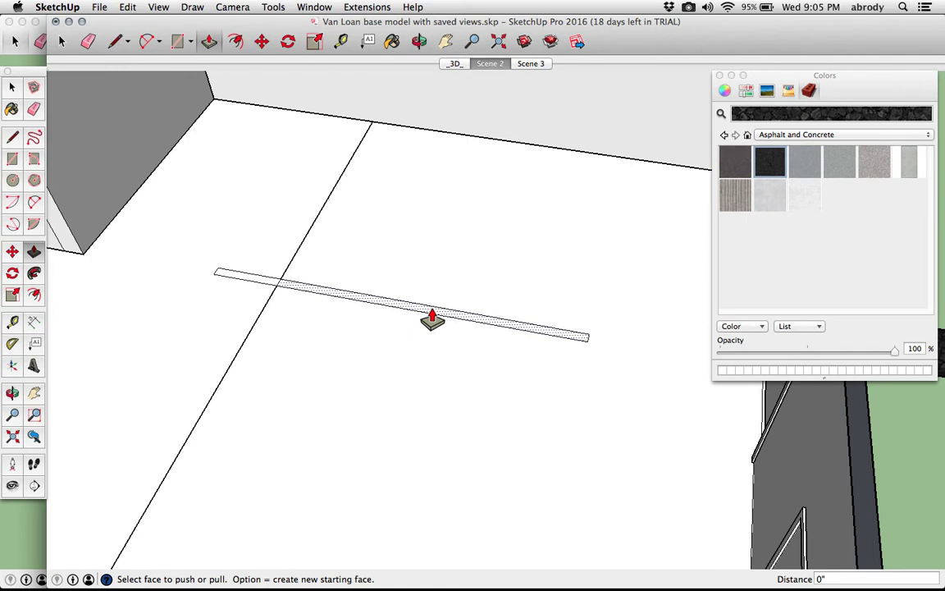
drag(433, 318, 408, 226)
middle_drag(409, 246, 436, 297)
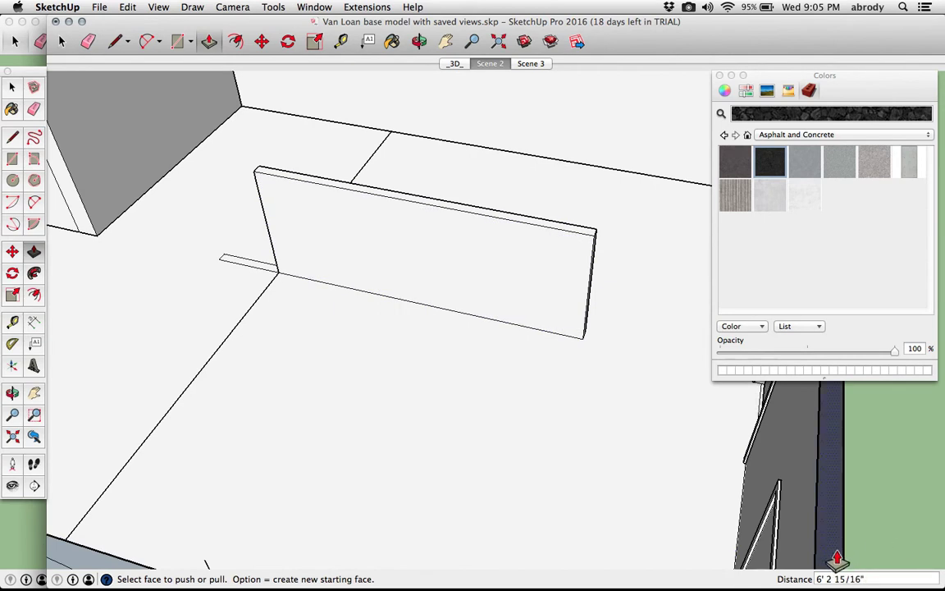
text(')
key(Return)
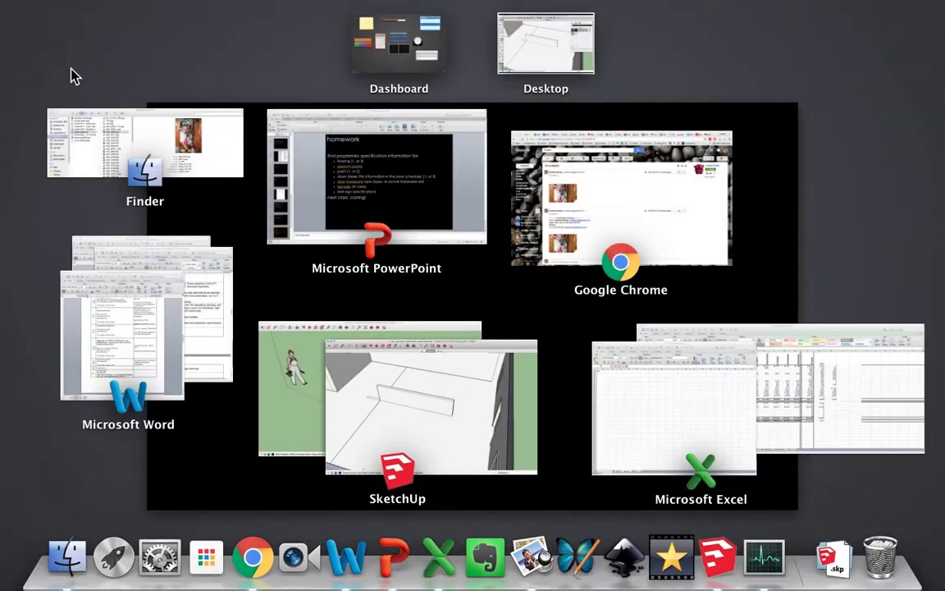
Step: Erase the leftover strip end beside the low wall and the dividing line across the floor, undoing the accidental erasure of the wall's top edge
click(72, 78)
click(87, 45)
drag(242, 336, 221, 320)
mouse_move(218, 256)
mouse_down()
mouse_move(222, 265)
mouse_move(217, 253)
mouse_up()
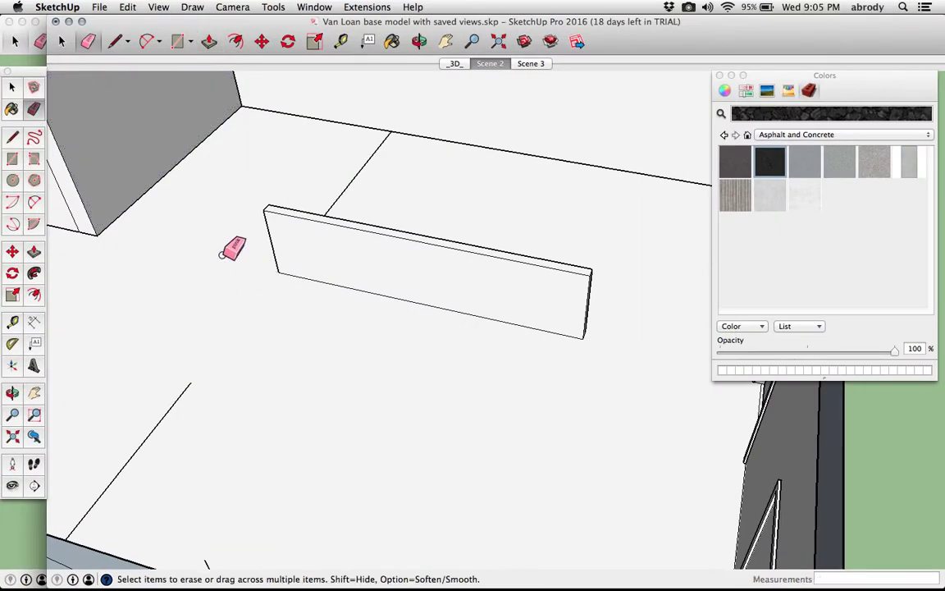
click(351, 222)
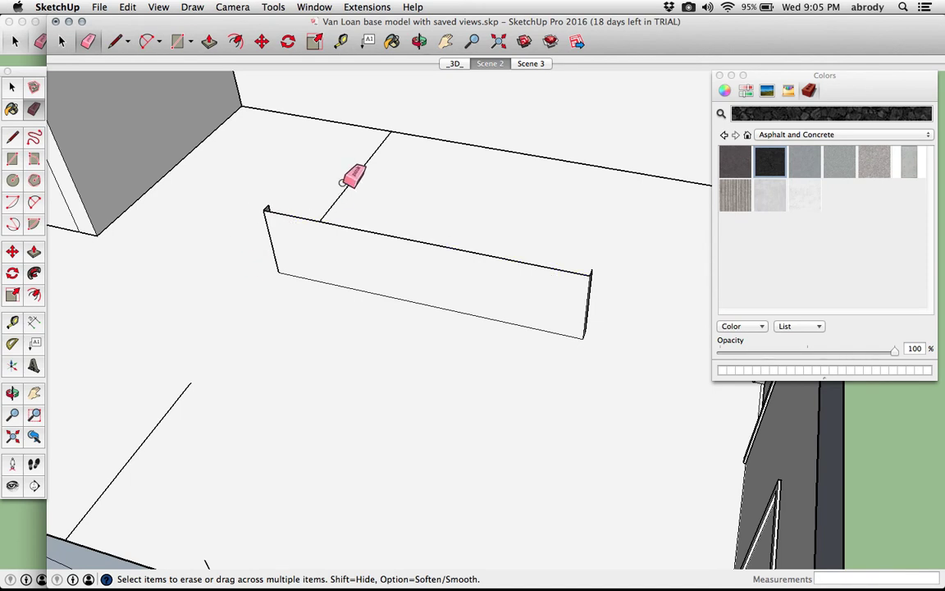
key(super+z)
drag(346, 176, 362, 195)
mouse_move(215, 391)
mouse_down()
mouse_move(171, 382)
mouse_move(176, 360)
mouse_up()
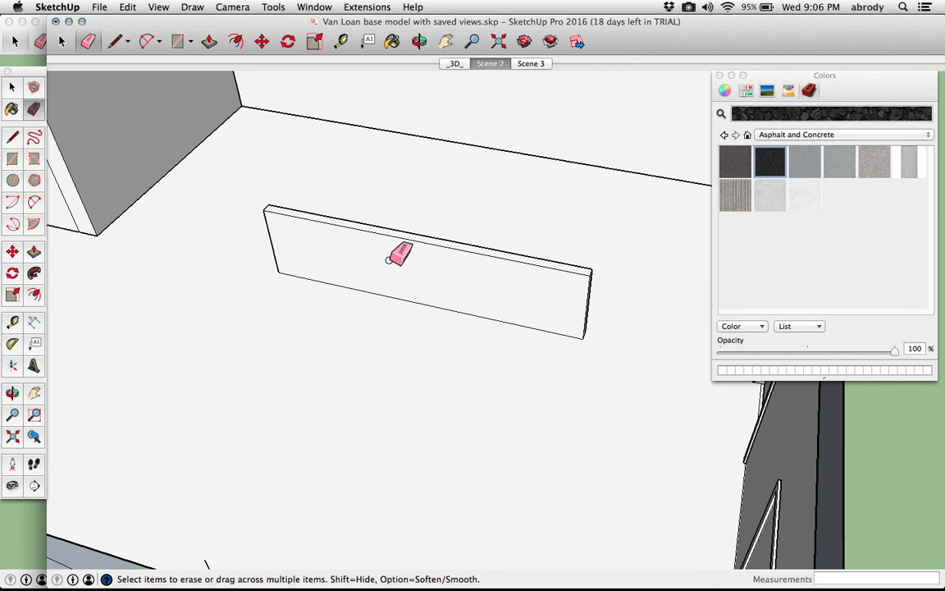
Step: Switch to Scene 3 to view the low wall from inside the room
scroll(454, 218, down, 5)
key(o)
shift+middle_drag(468, 243, 513, 307)
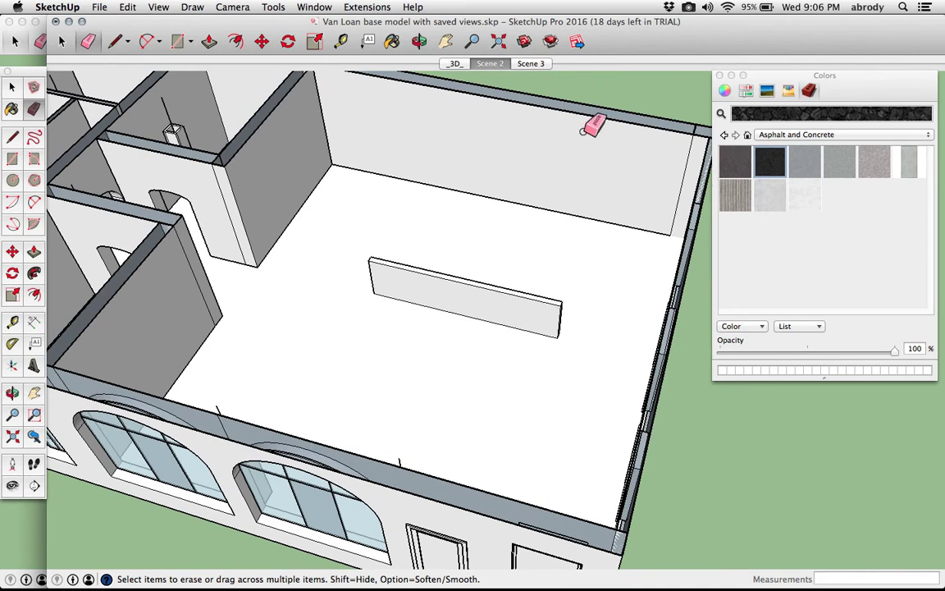
click(529, 64)
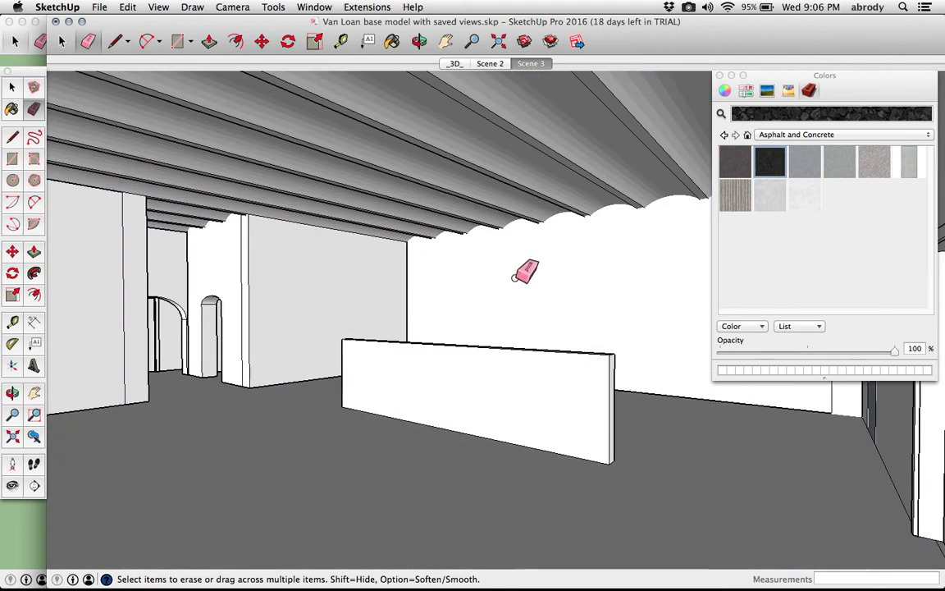
mouse_move(457, 238)
middle_down()
mouse_move(445, 244)
mouse_move(455, 258)
middle_up()
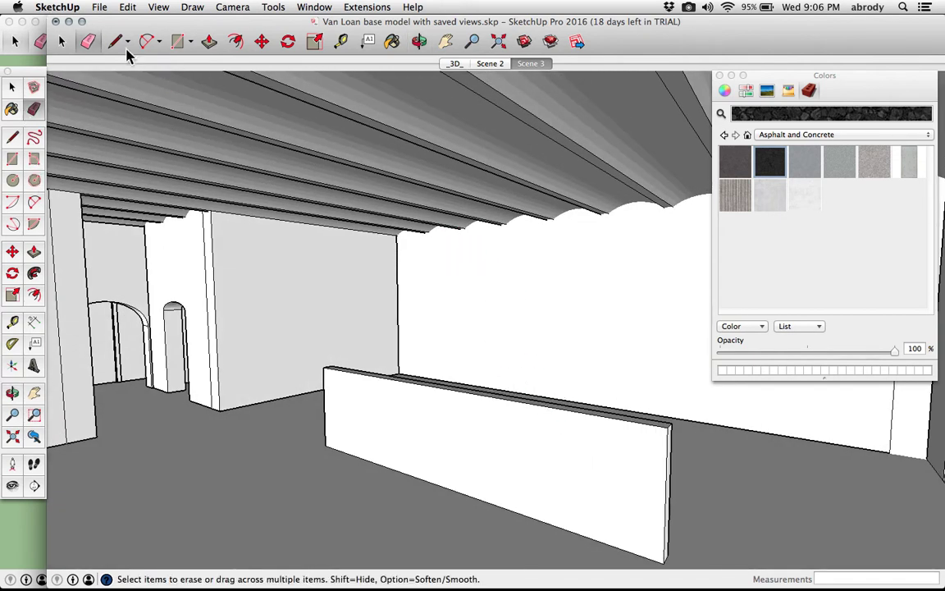
Step: Try to Push/Pull the low wall's top face up about 8' 10" to the ceiling beams, and undo it
click(210, 41)
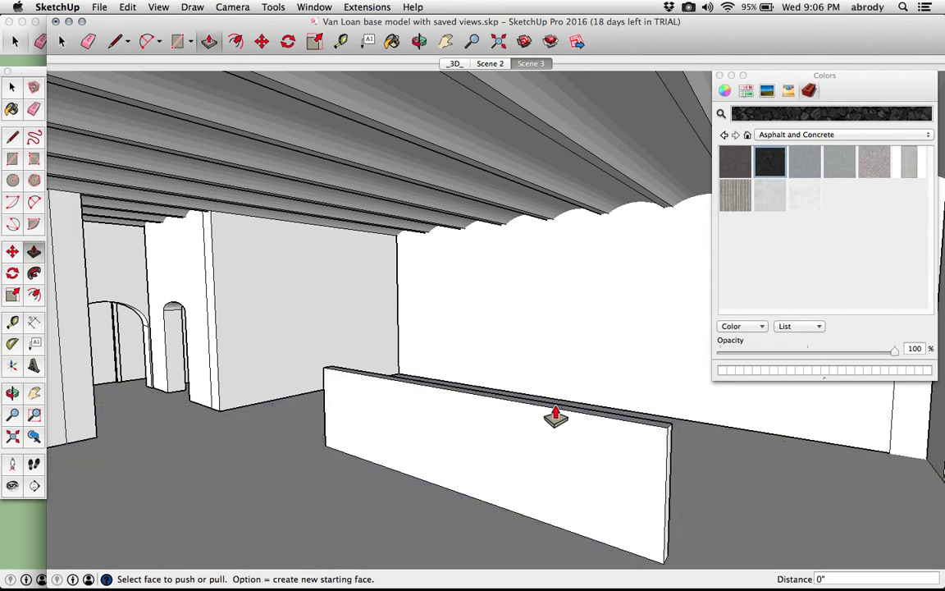
scroll(555, 417, up, 4)
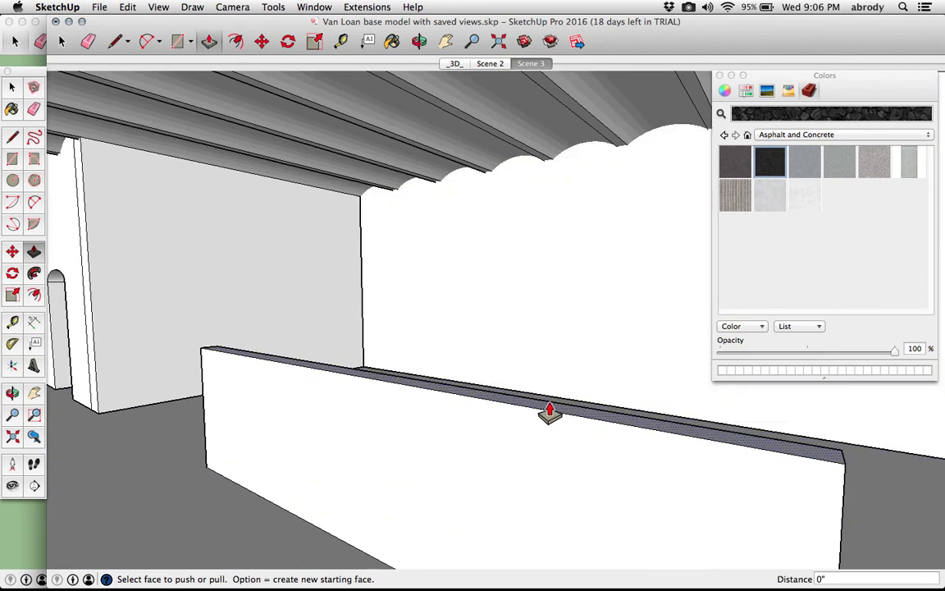
drag(553, 417, 141, 99)
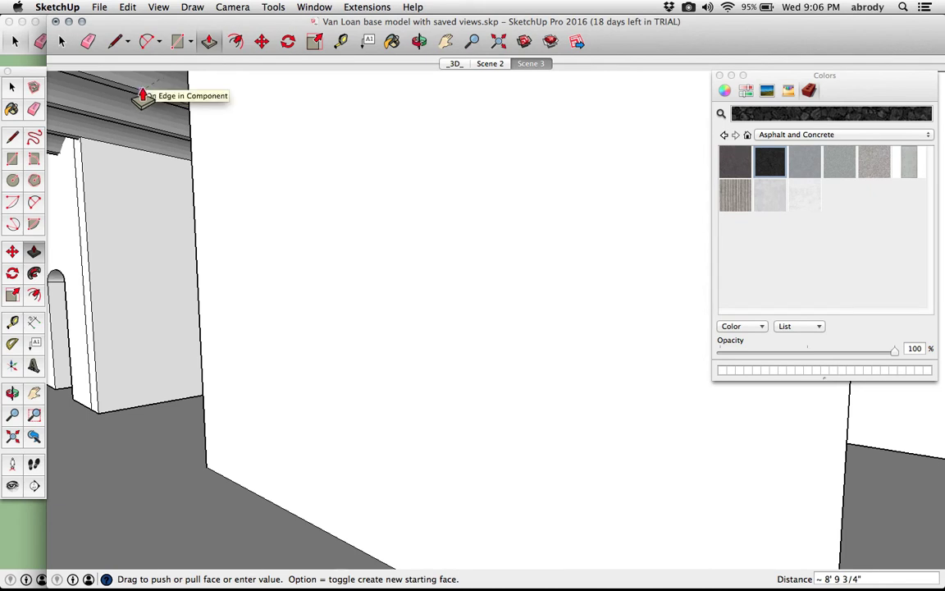
click(142, 97)
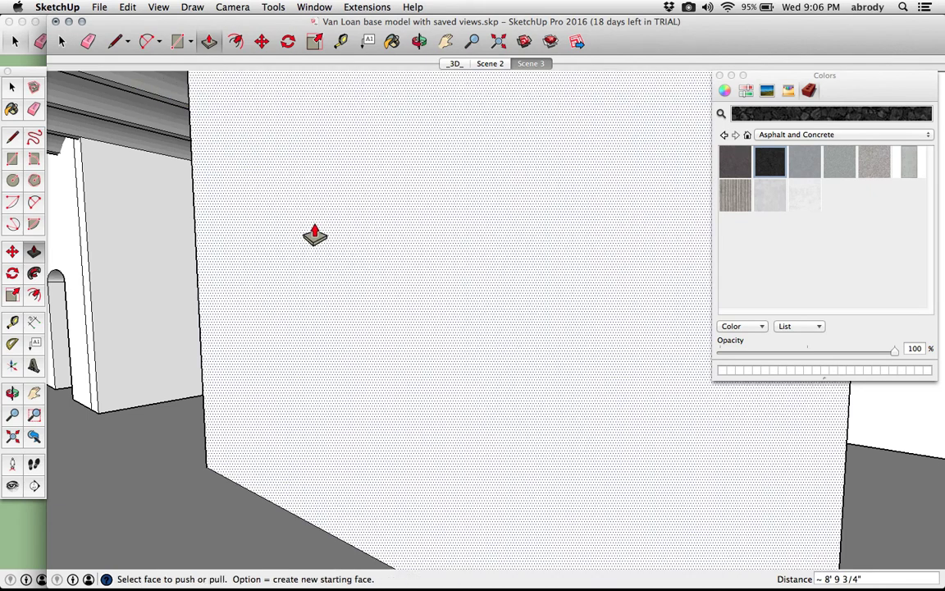
scroll(308, 228, down, 5)
middle_drag(317, 237, 358, 290)
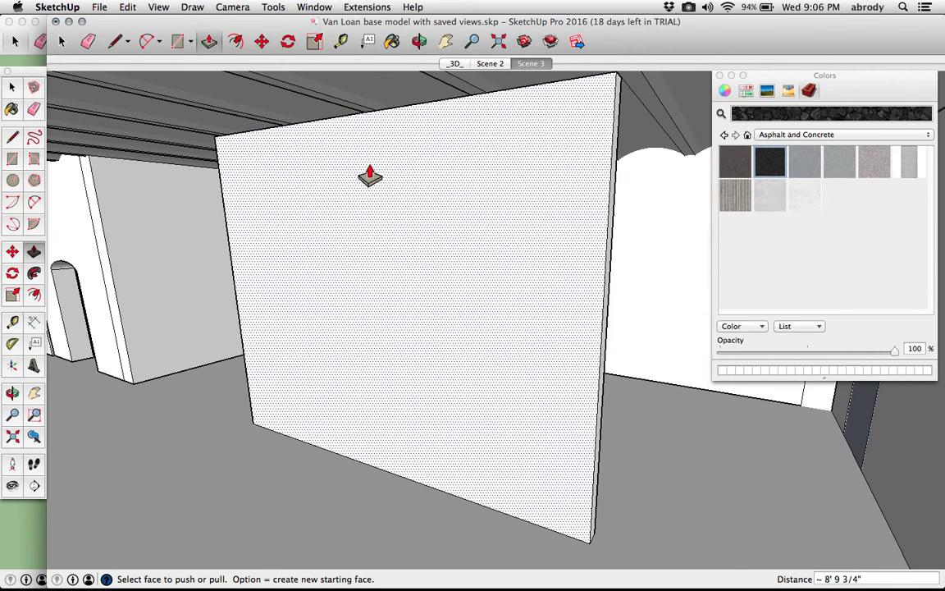
key(super+z)
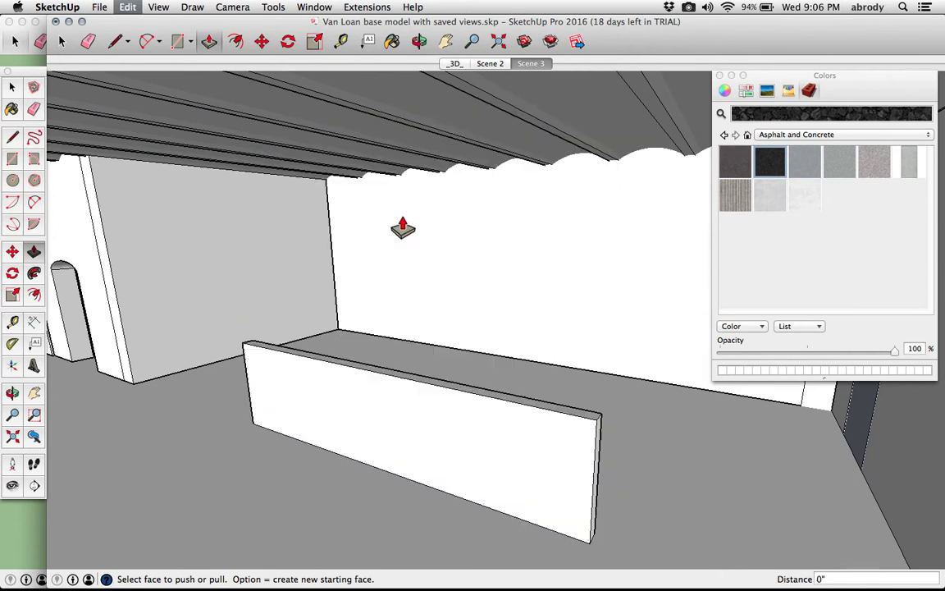
middle_drag(424, 307, 411, 277)
drag(411, 276, 379, 241)
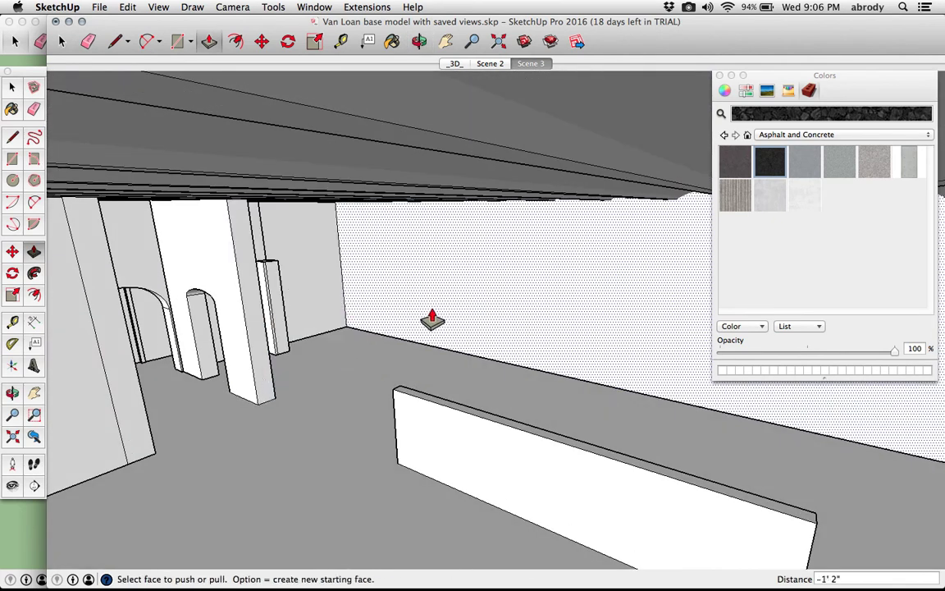
middle_drag(468, 384, 365, 322)
middle_drag(411, 364, 365, 324)
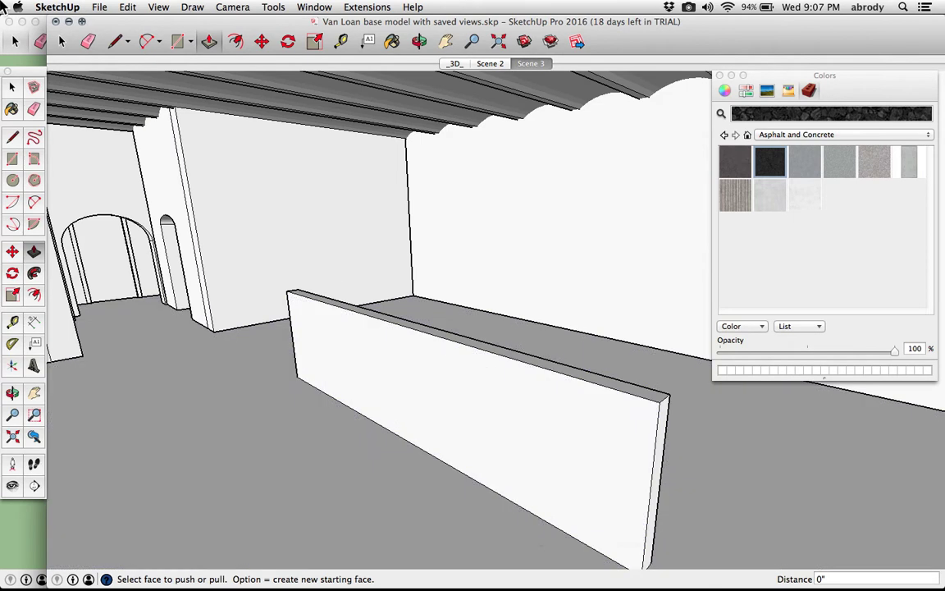
Step: Move the low wall's top face about 2' 8 1/2" along the green axis, then about 1' 8 1/2" along the red axis
mouse_move(1, 0)
click(68, 89)
click(12, 89)
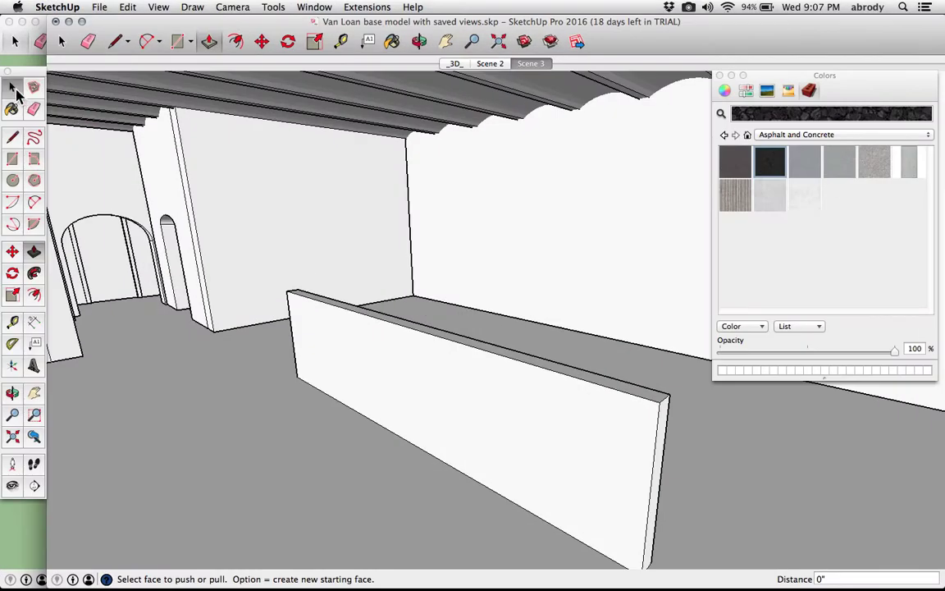
click(483, 352)
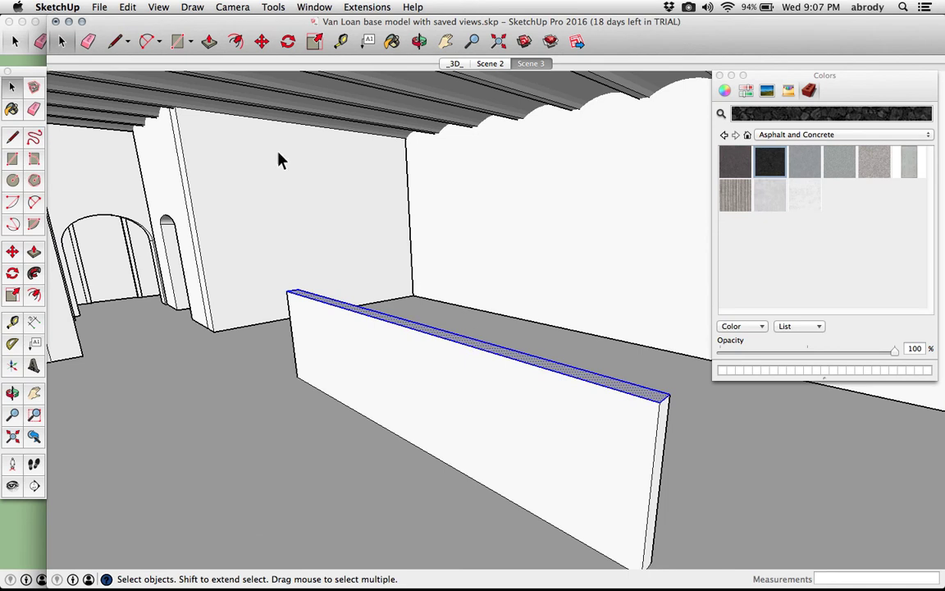
click(261, 43)
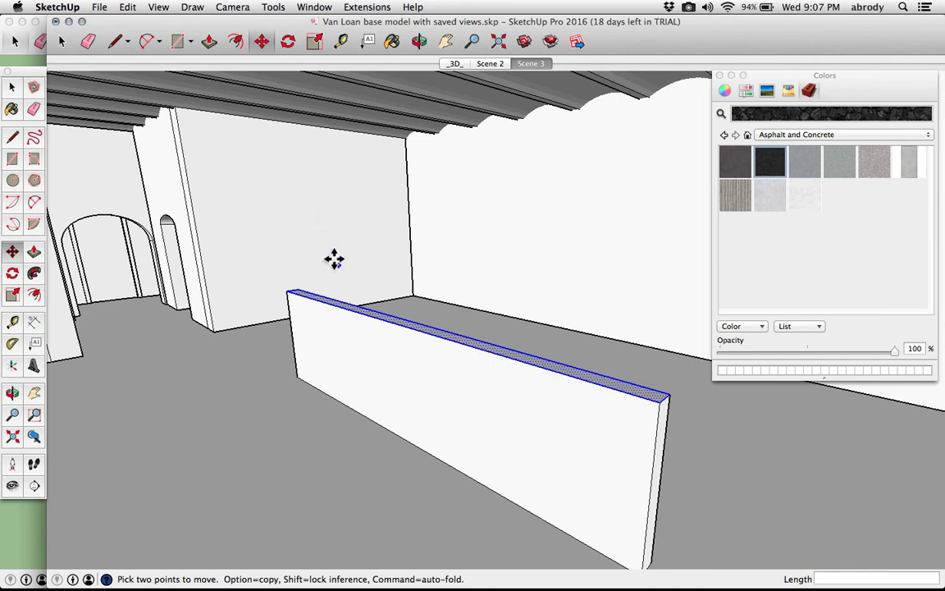
click(366, 199)
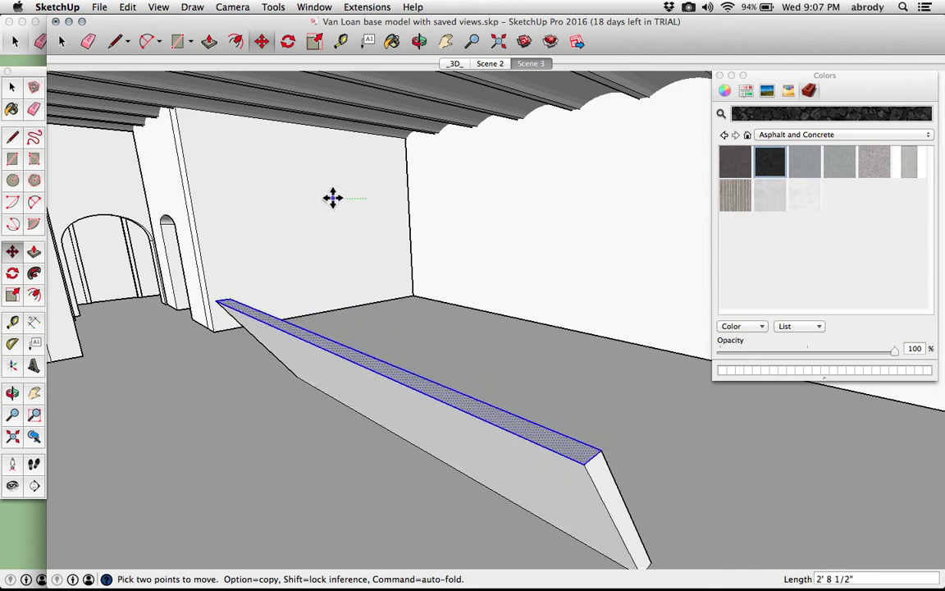
click(332, 198)
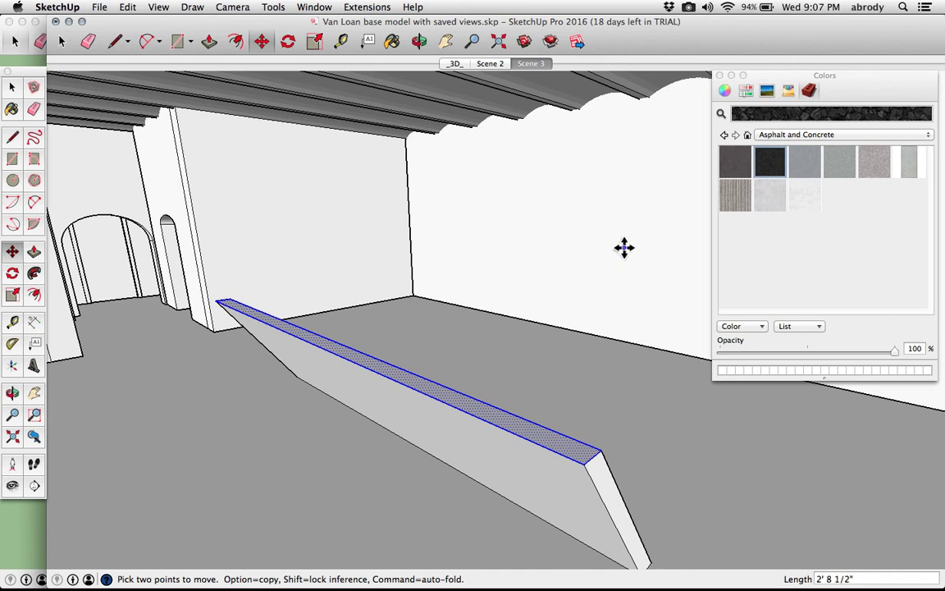
click(597, 238)
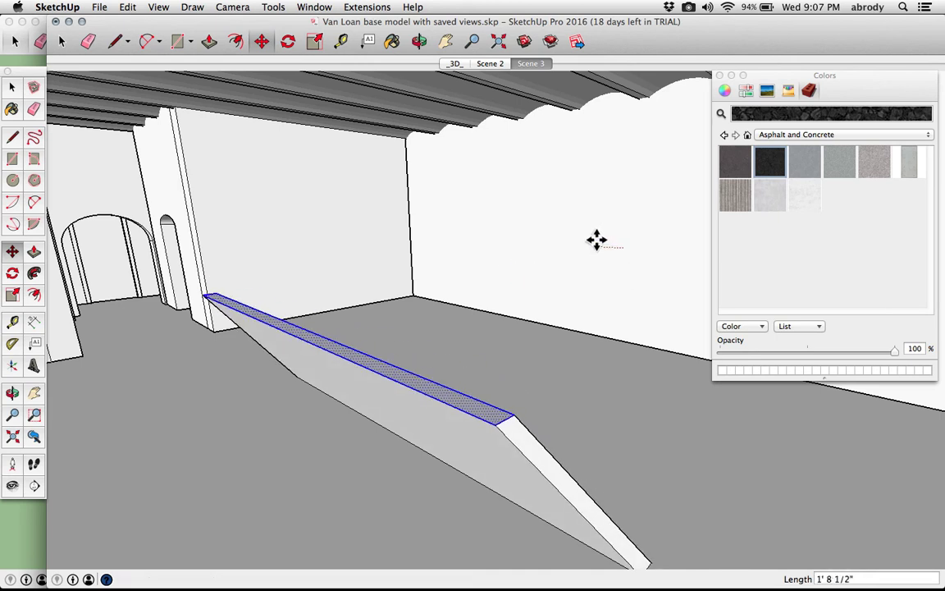
Step: Move the front long edge of the slanted wall's top face outward about 1' 1 3/8"
key(o)
drag(460, 306, 439, 300)
middle_drag(439, 300, 451, 296)
key(space)
click(345, 428)
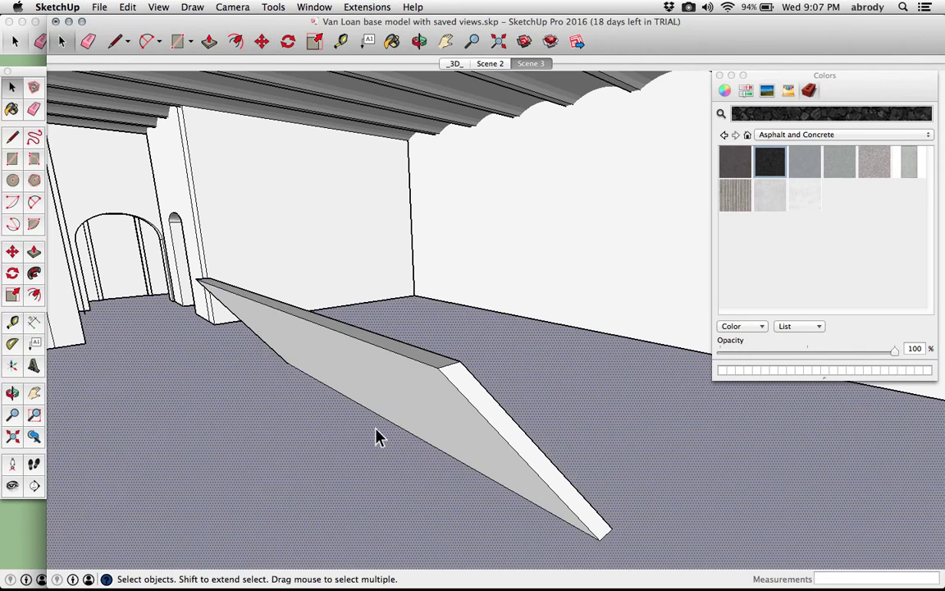
click(387, 352)
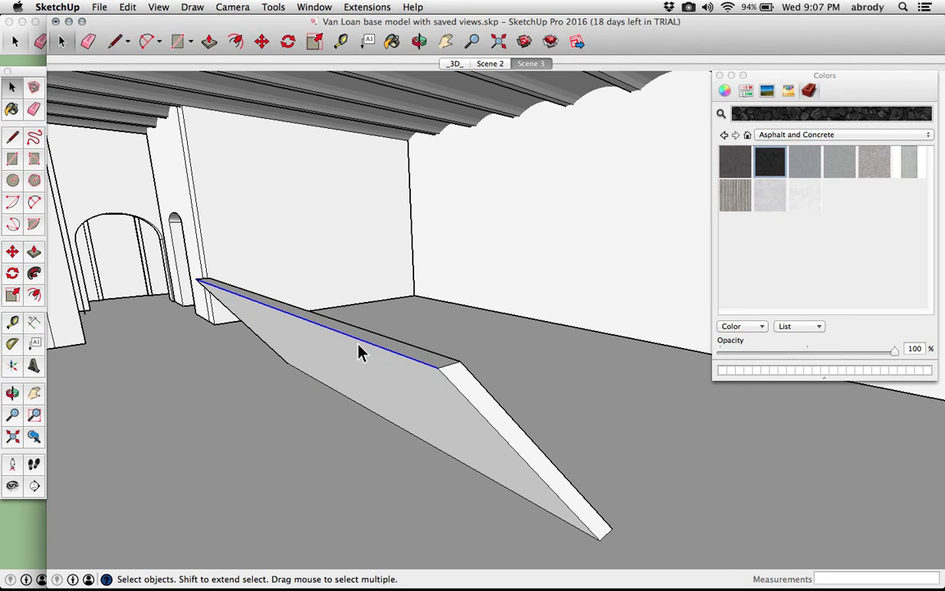
middle_drag(344, 345, 363, 327)
key(m)
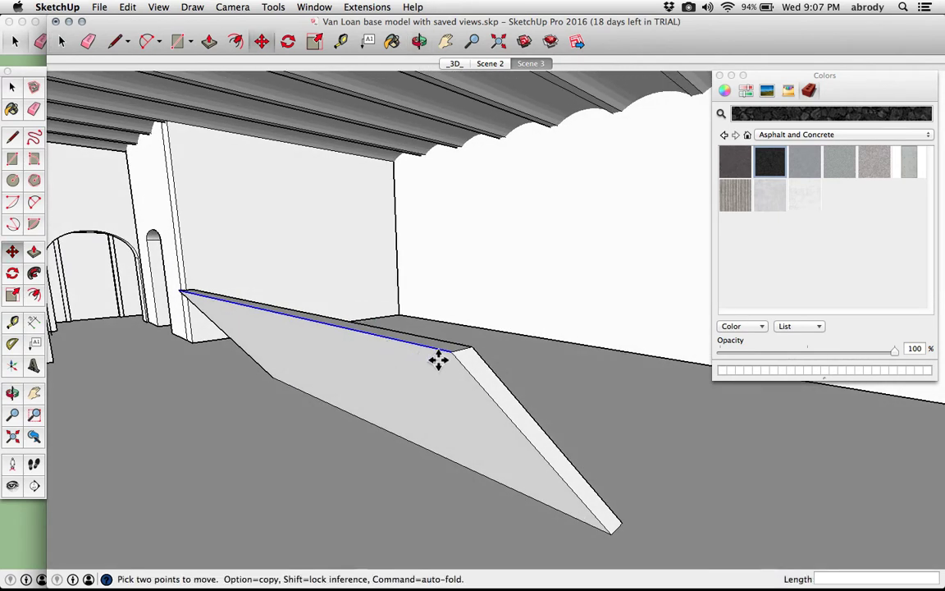
click(449, 355)
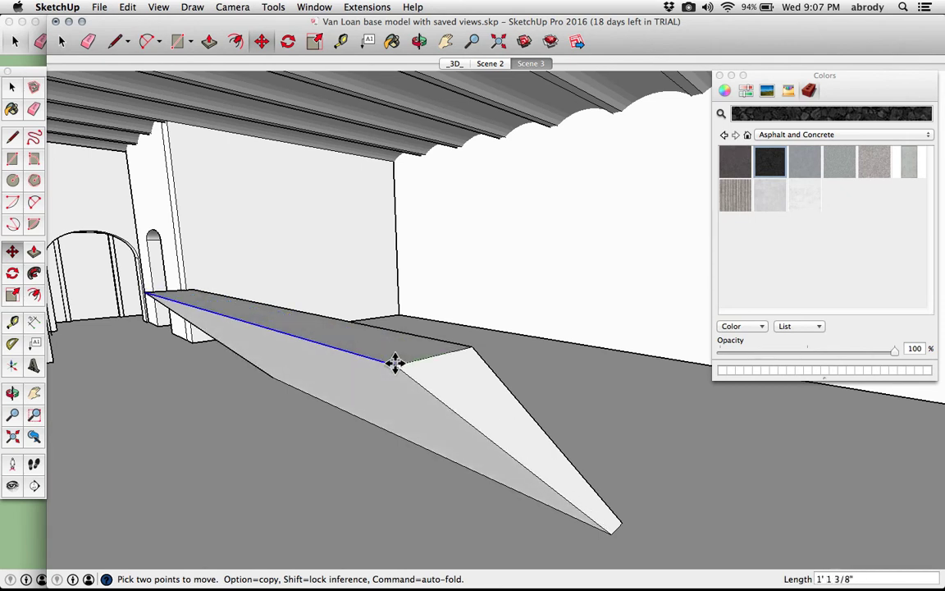
click(394, 363)
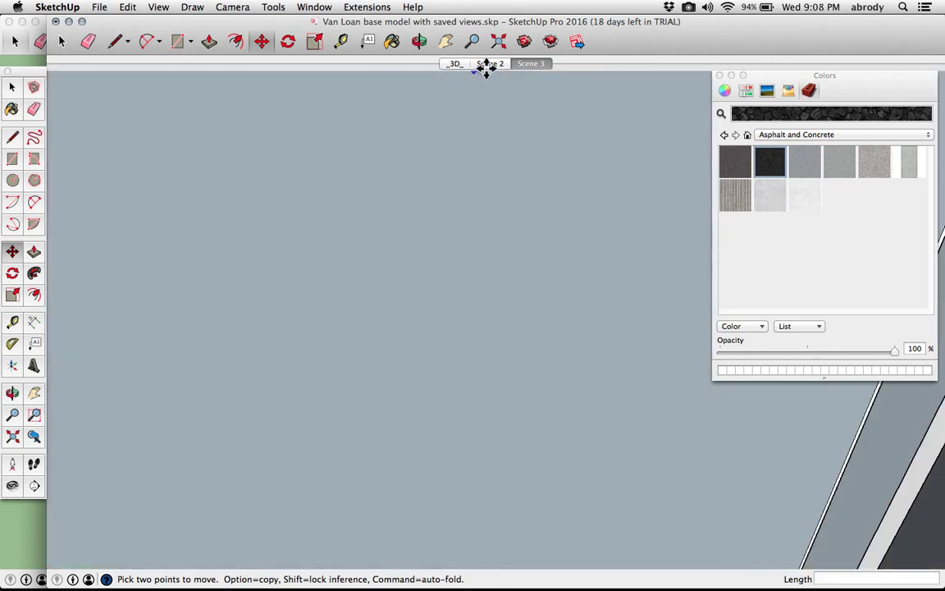
Step: Switch to Scene 2 and move the long edge of the wall's top face about 1' 2 5/16" farther out
click(488, 63)
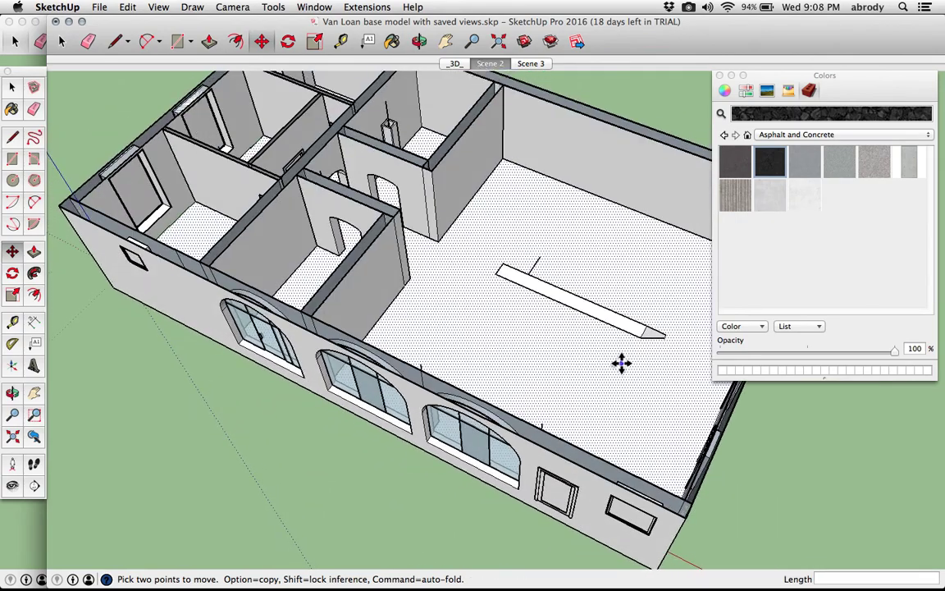
key(o)
drag(611, 354, 108, 309)
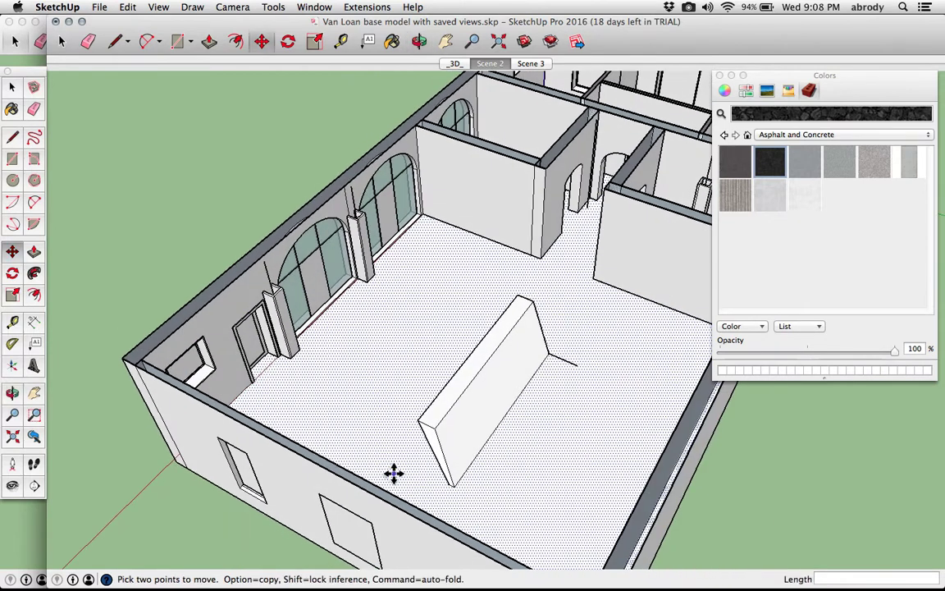
scroll(418, 461, up, 3)
shift+middle_drag(417, 460, 356, 421)
key(space)
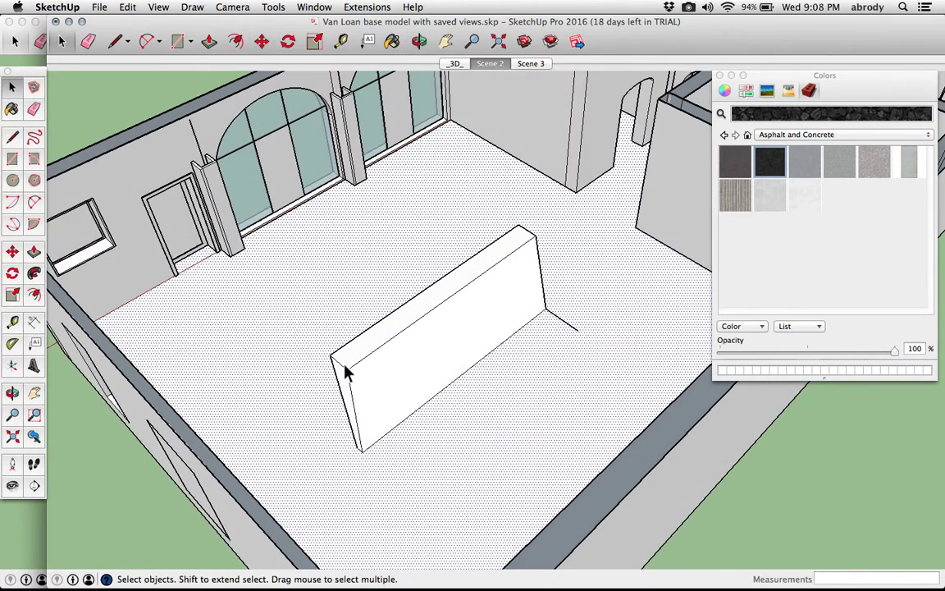
click(123, 497)
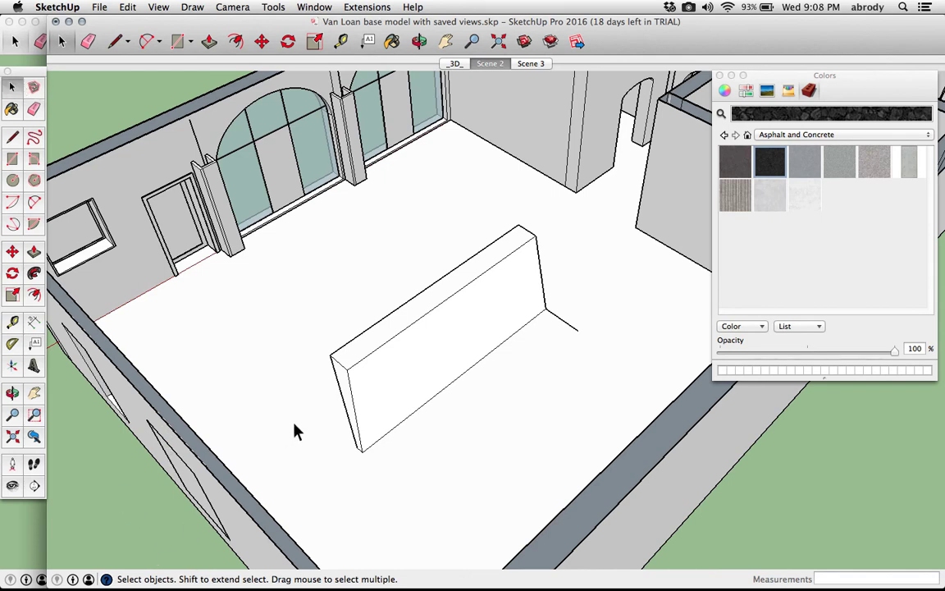
click(261, 42)
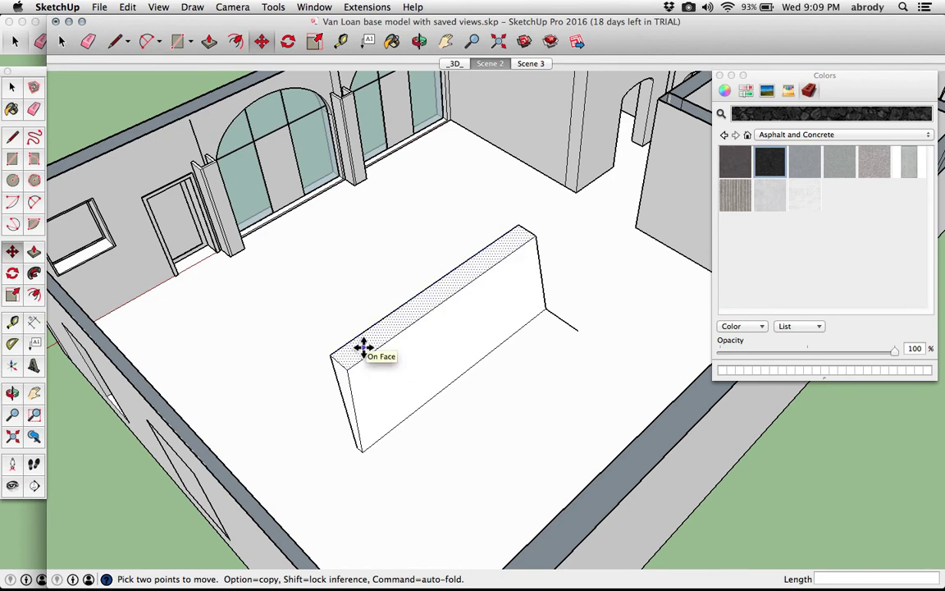
click(374, 358)
click(383, 364)
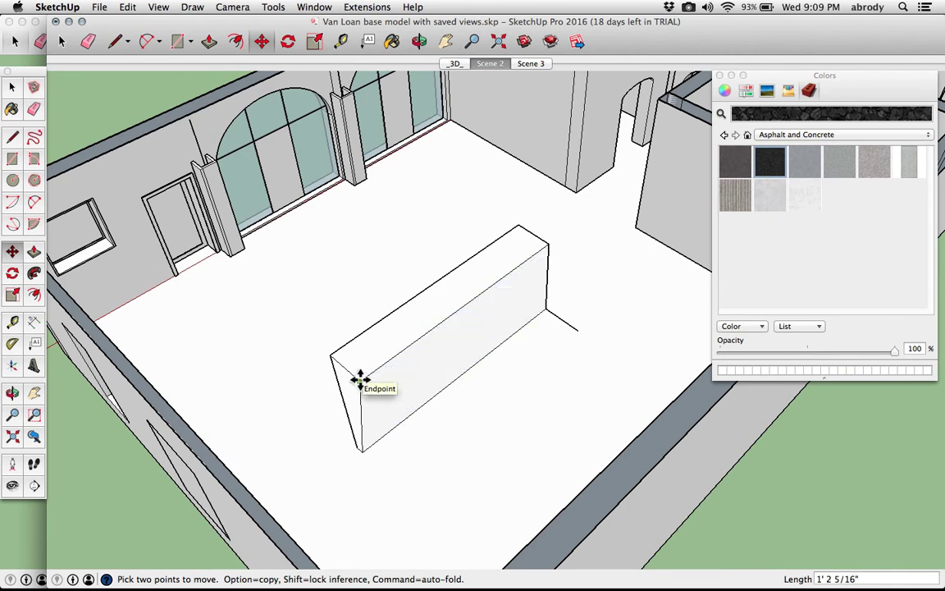
Step: Move the two end corners of the wall's long top edge separately so its side face twists
click(360, 379)
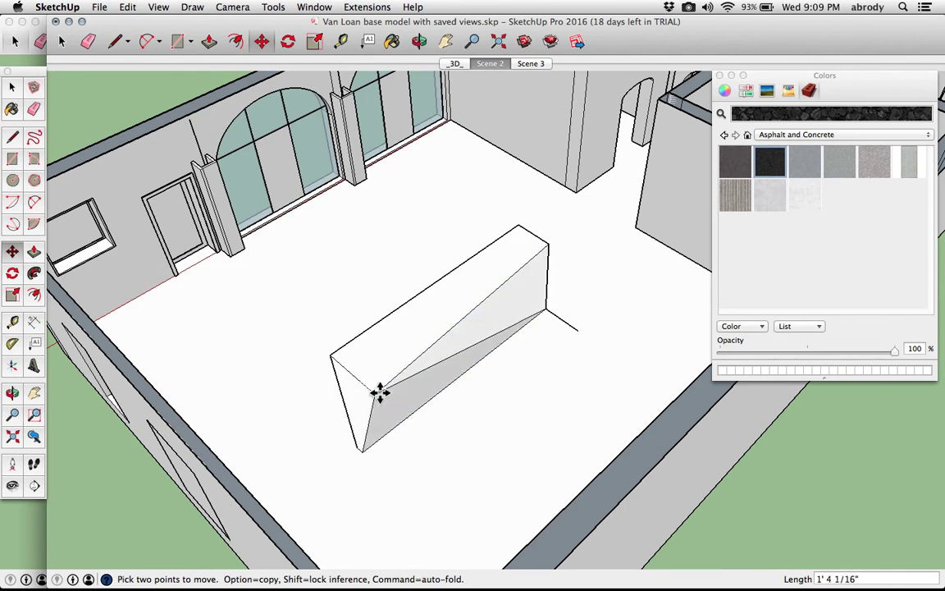
click(401, 410)
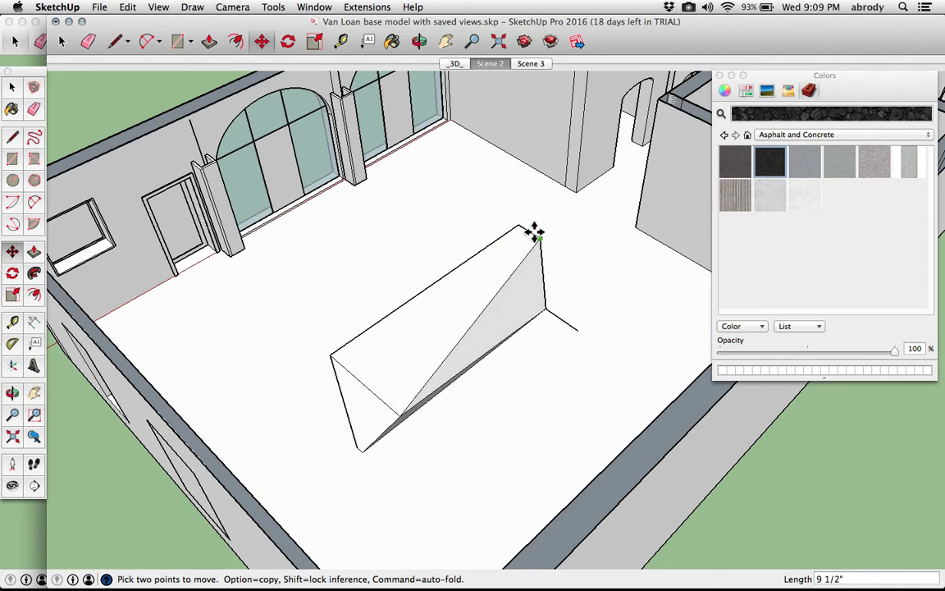
click(493, 209)
Step: Move the near corner of the wall's top inward and the far corner about 1' 1 5/16" outward
middle_drag(512, 340, 486, 344)
click(557, 395)
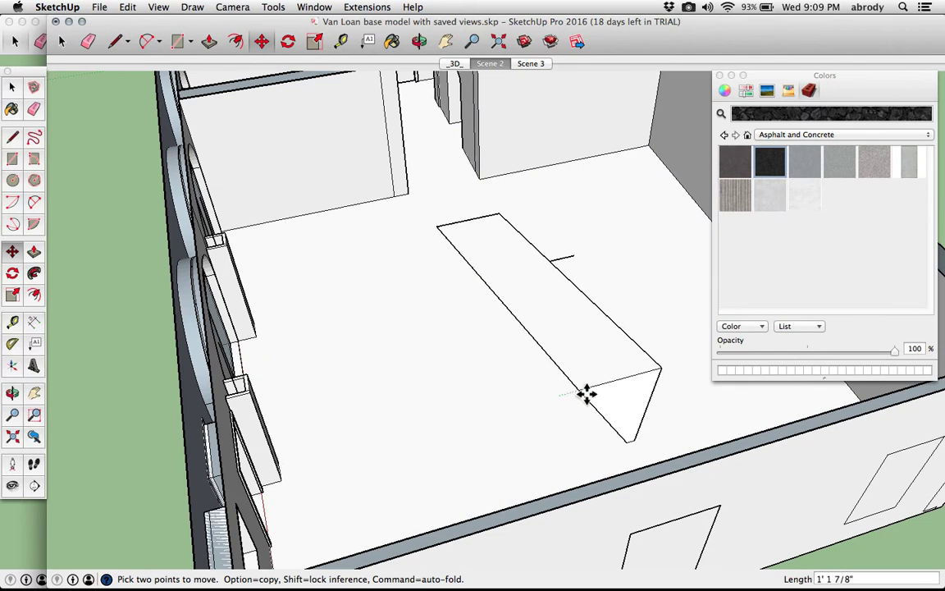
click(602, 381)
click(601, 381)
middle_drag(609, 344, 483, 177)
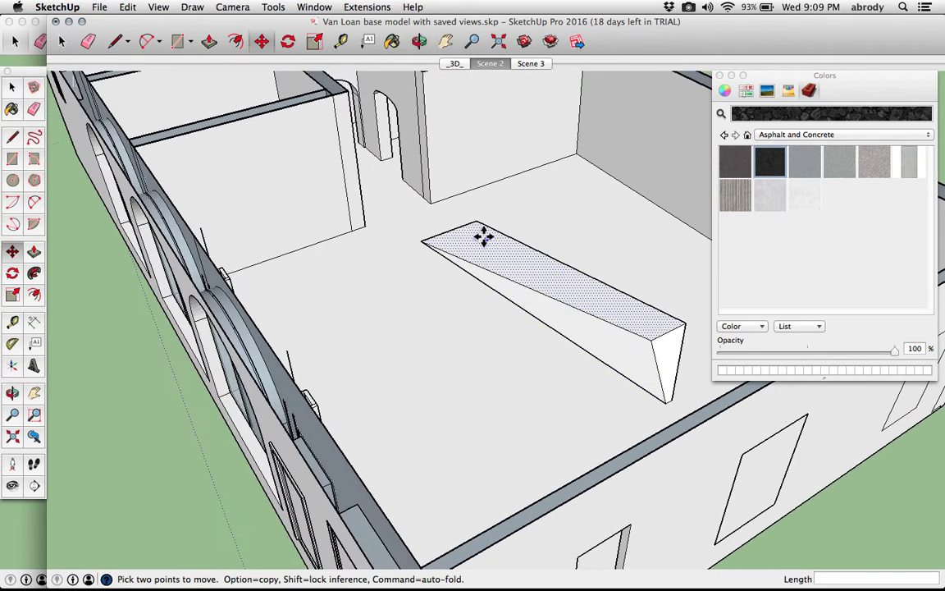
click(423, 242)
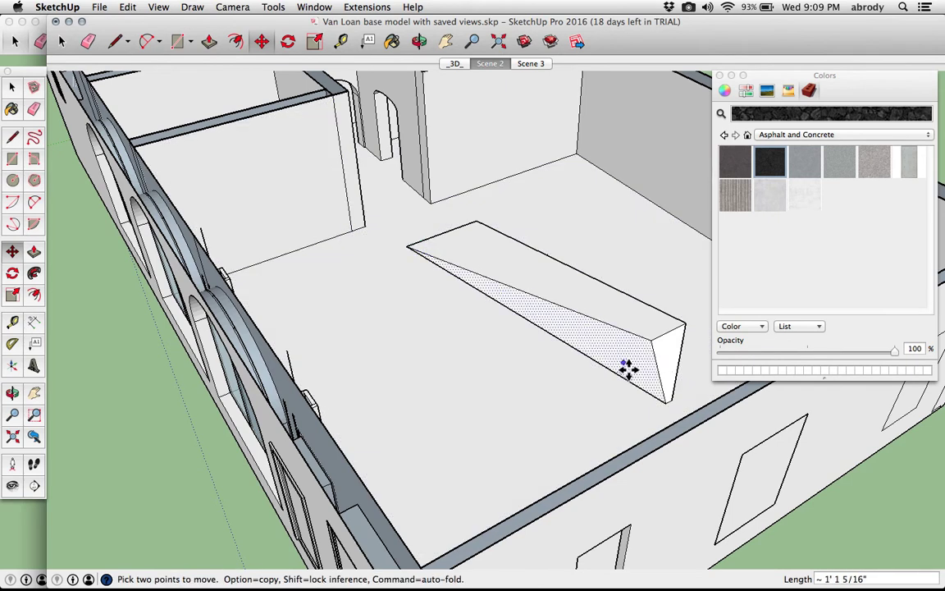
key(Escape)
key(space)
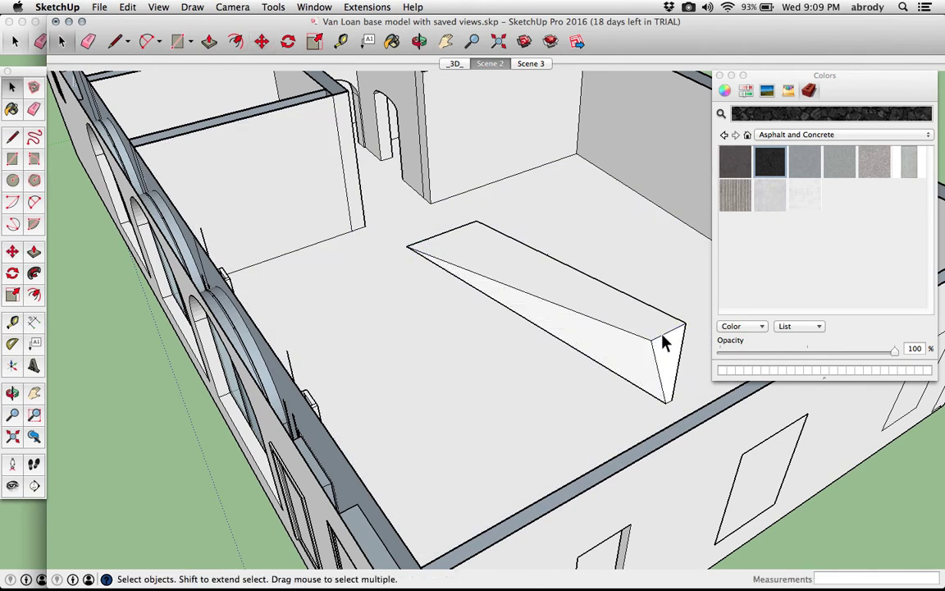
Step: Move the short top edge at the wall's near end upward, and check the shape in Scene 3
click(664, 343)
click(99, 398)
key(m)
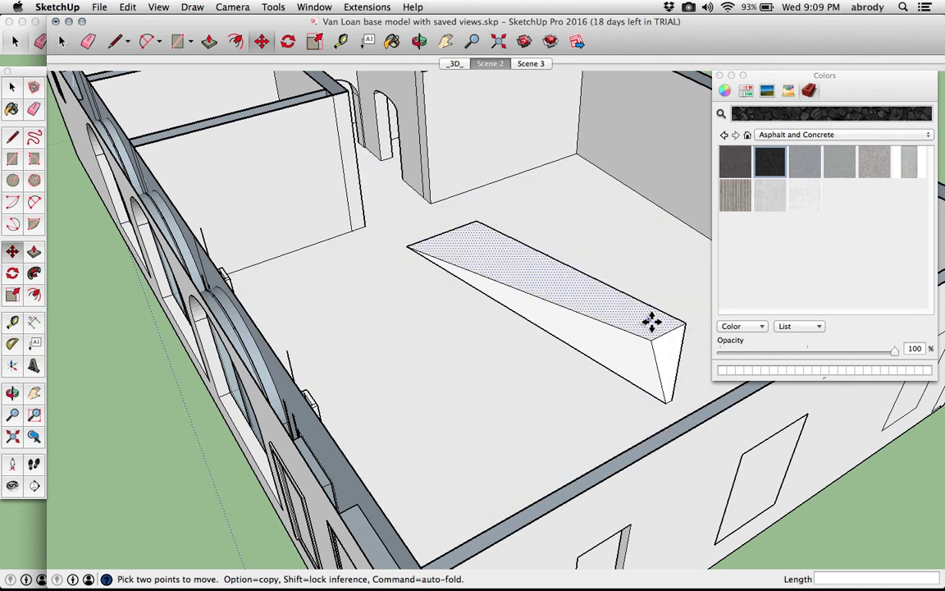
click(667, 336)
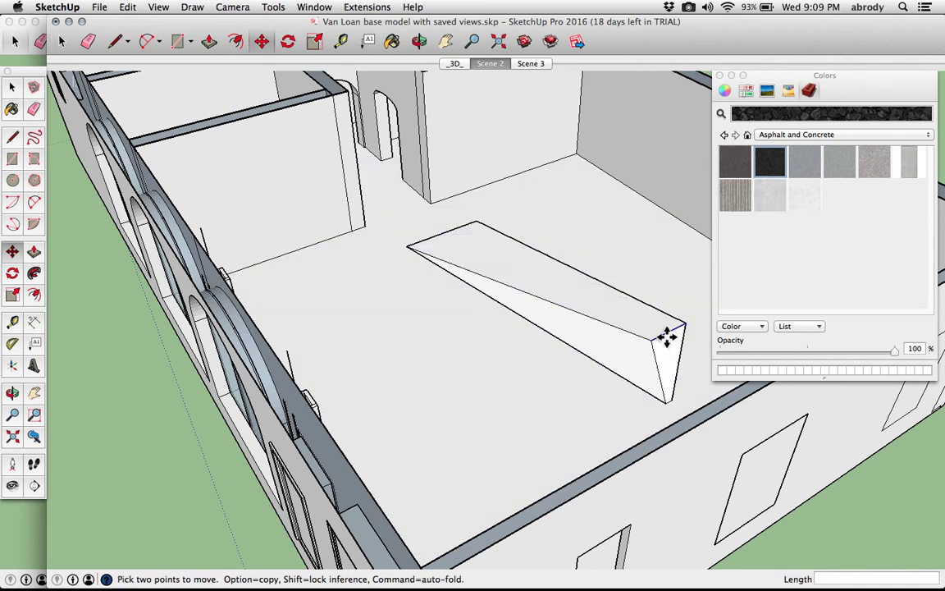
click(677, 282)
shift+middle_drag(585, 328, 591, 296)
click(490, 63)
click(531, 63)
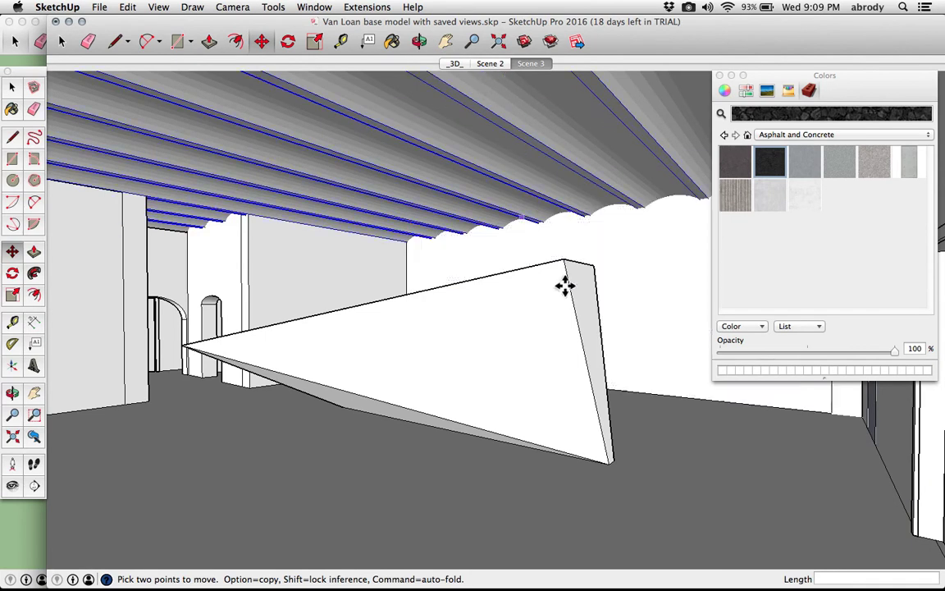
Step: Return to Scene 2 and erase the short leftover line on the floor beside the twisted wall
click(489, 64)
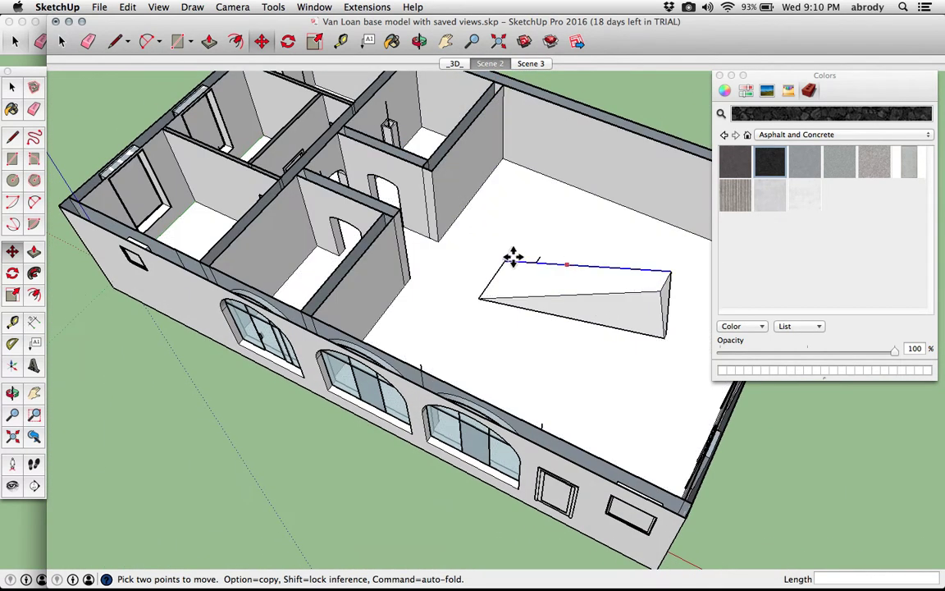
click(33, 108)
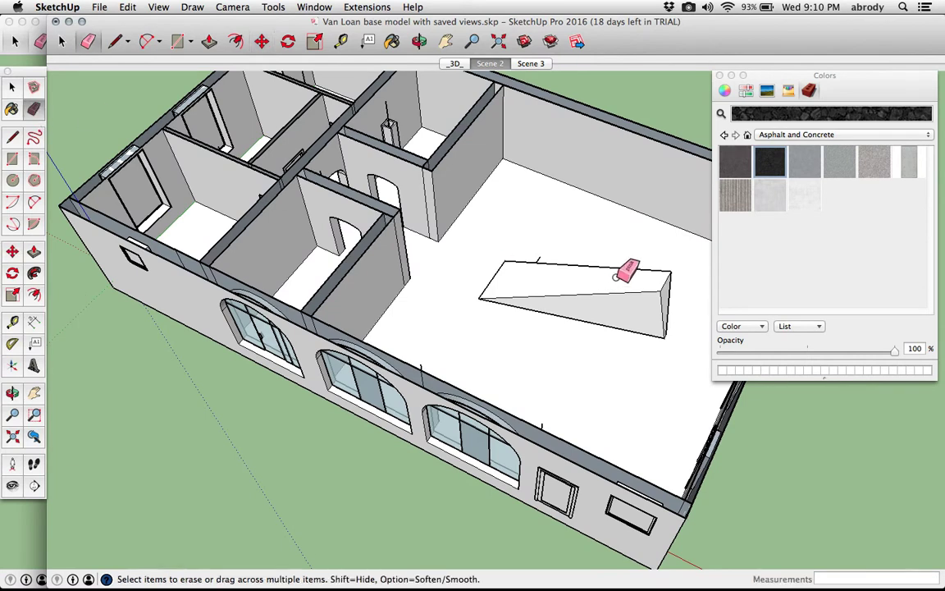
click(539, 260)
Step: Select all faces and edges of the twisted wall and make them a group
middle_drag(598, 322, 719, 504)
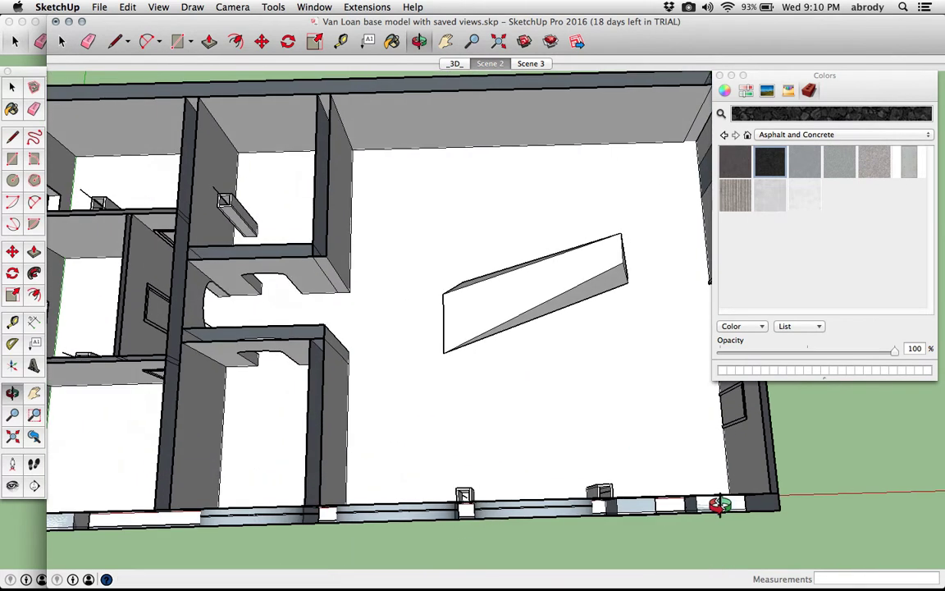
key(space)
mouse_move(400, 185)
mouse_down()
mouse_move(529, 274)
mouse_move(669, 414)
mouse_up()
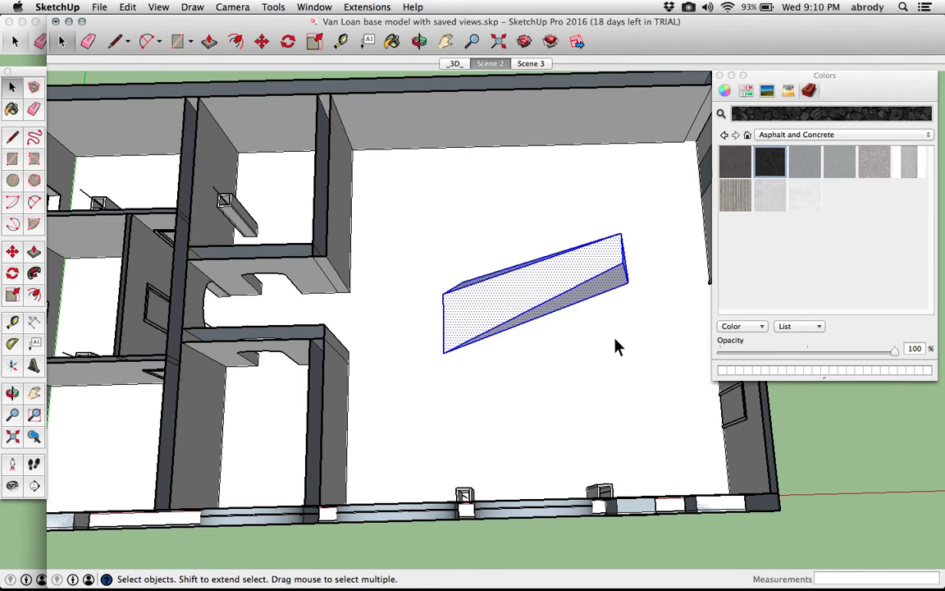
scroll(531, 308, up, 3)
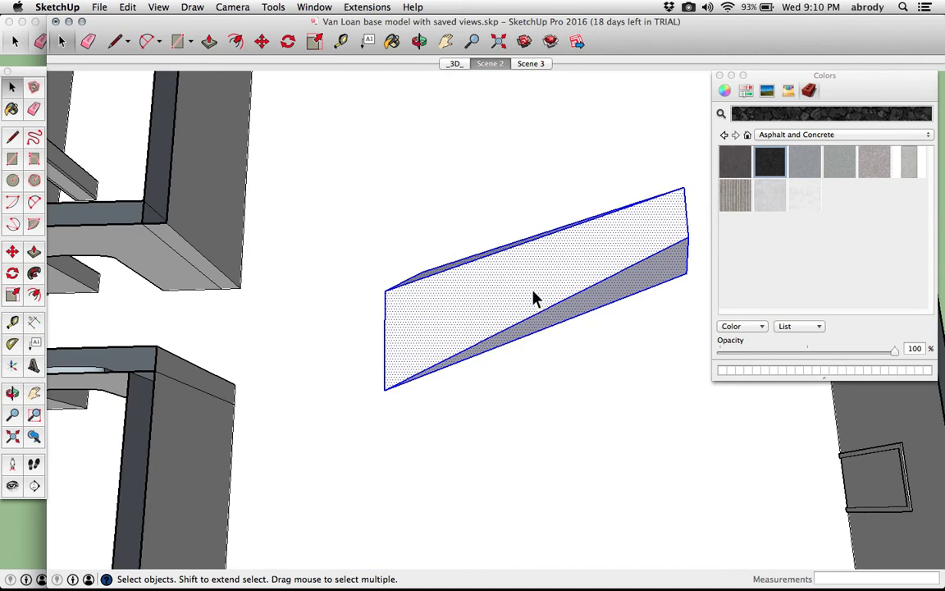
drag(337, 116, 691, 421)
right_click(537, 271)
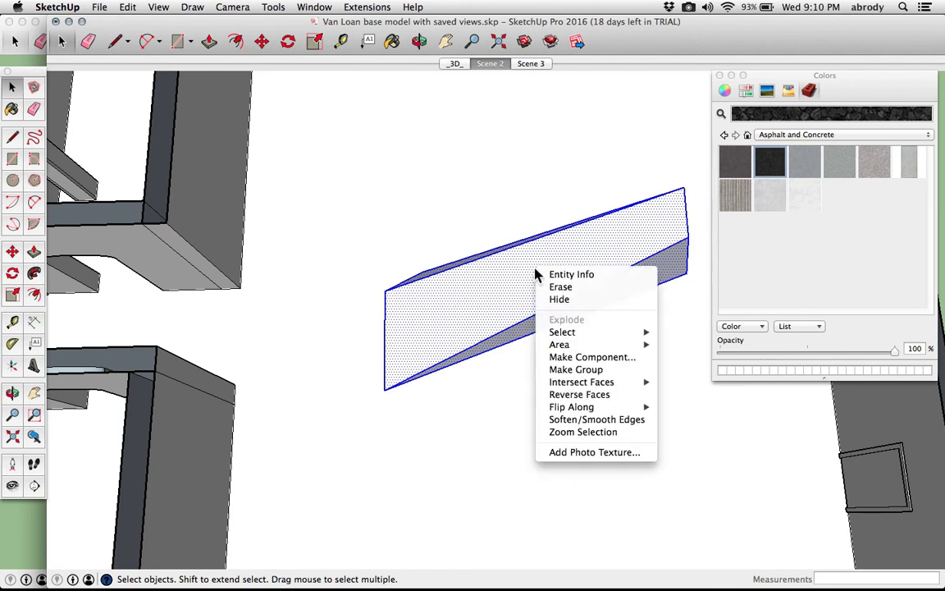
click(586, 370)
Step: View the grouped wall from above, then switch to the untitled SketchUp model and close the Colors window
middle_drag(559, 347, 385, 341)
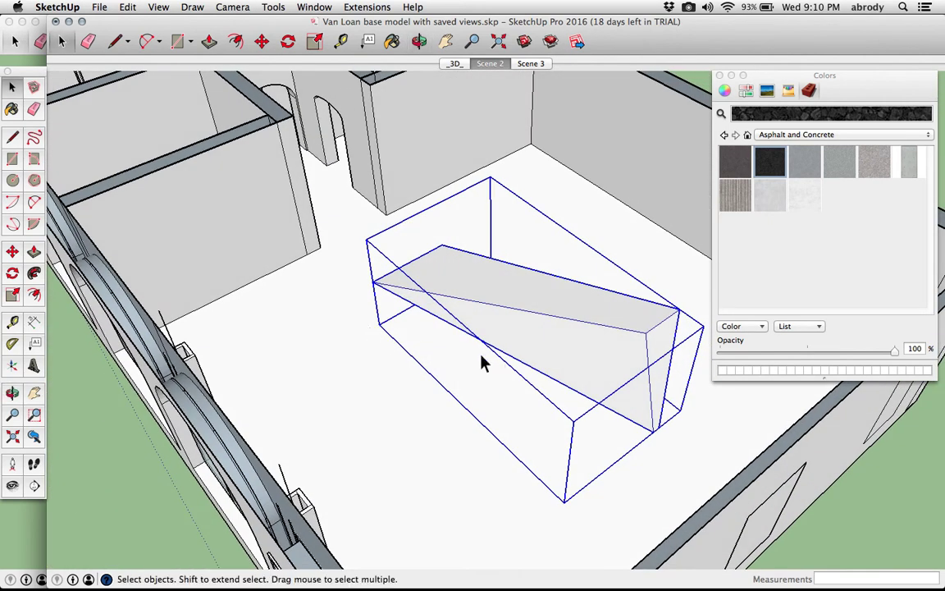
middle_drag(407, 366, 495, 387)
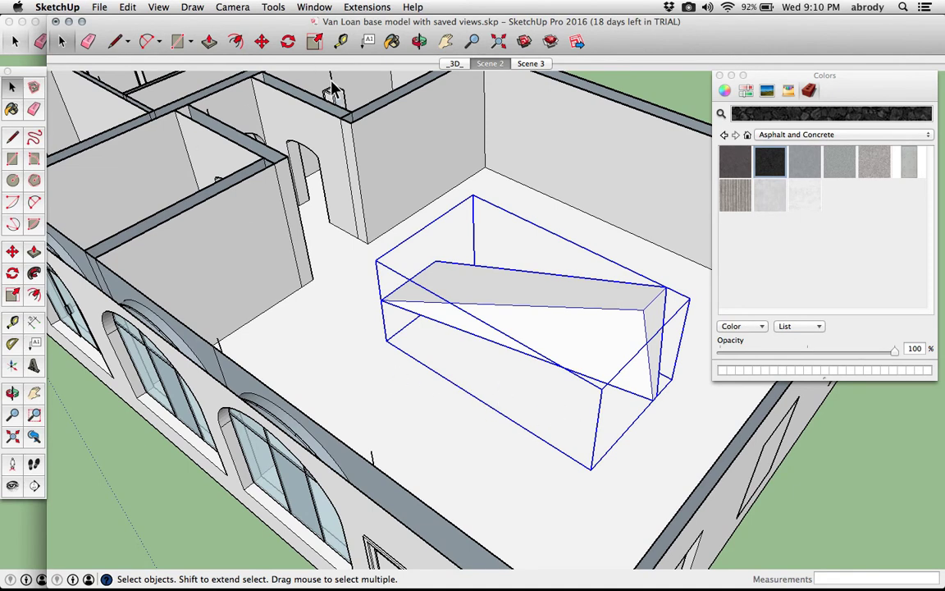
click(313, 8)
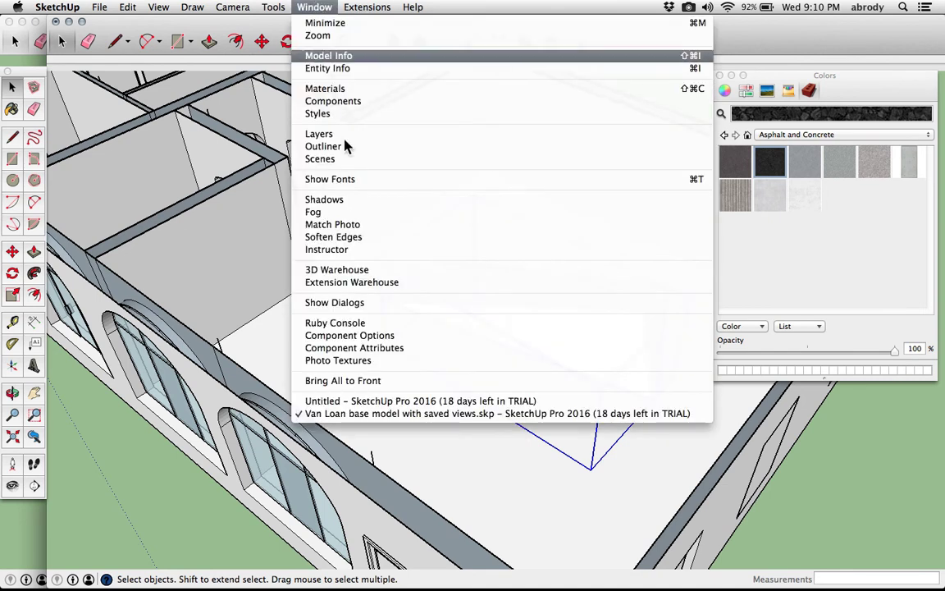
click(373, 400)
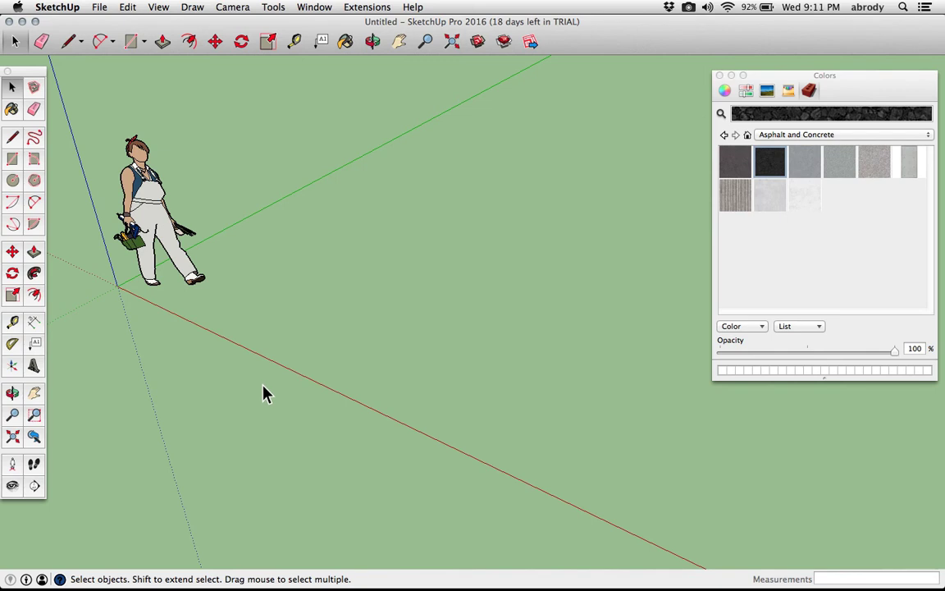
click(320, 8)
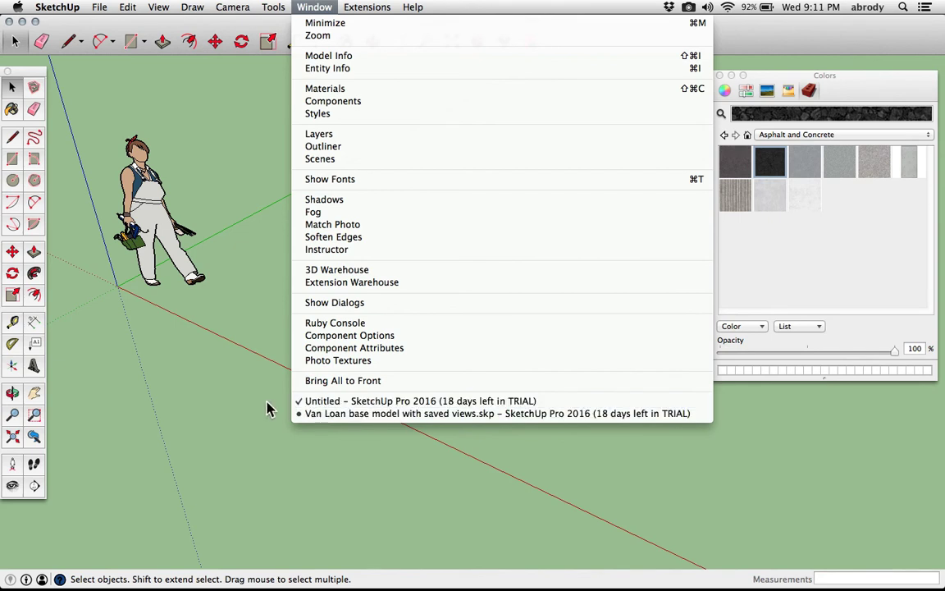
click(333, 401)
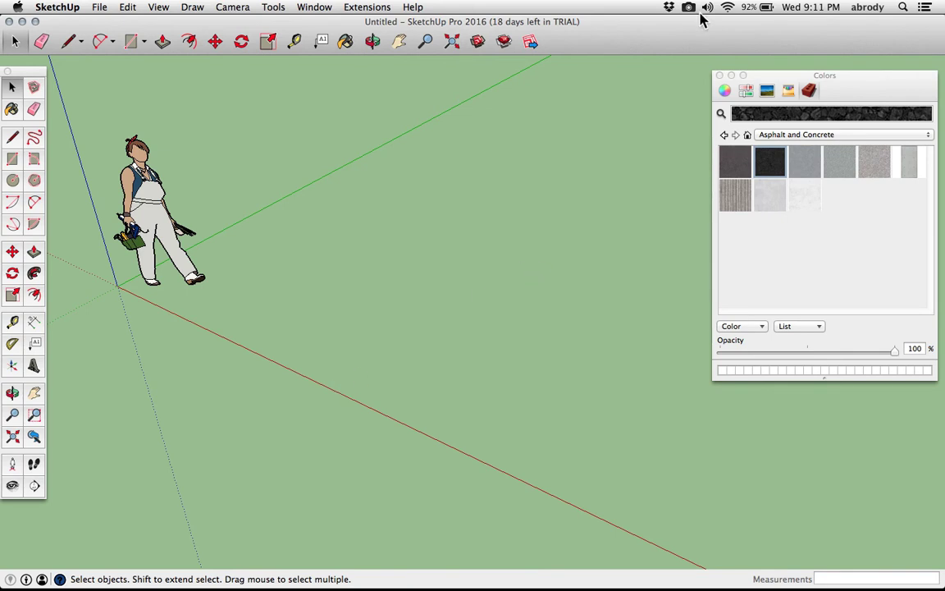
click(719, 75)
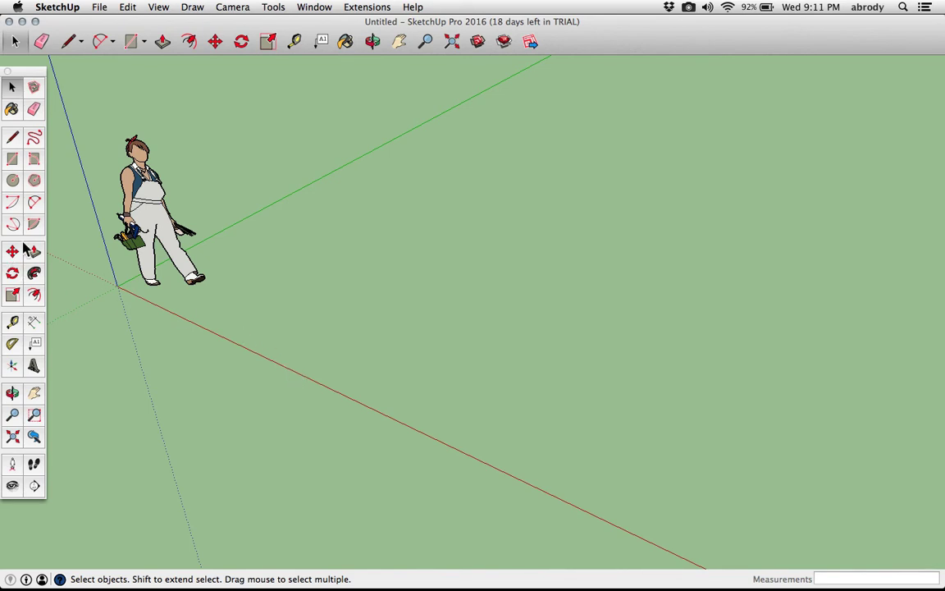
Step: Draw a circle of about 2' 6 3/8" radius on the ground and extrude it up about 3' 2 7/16"
click(12, 181)
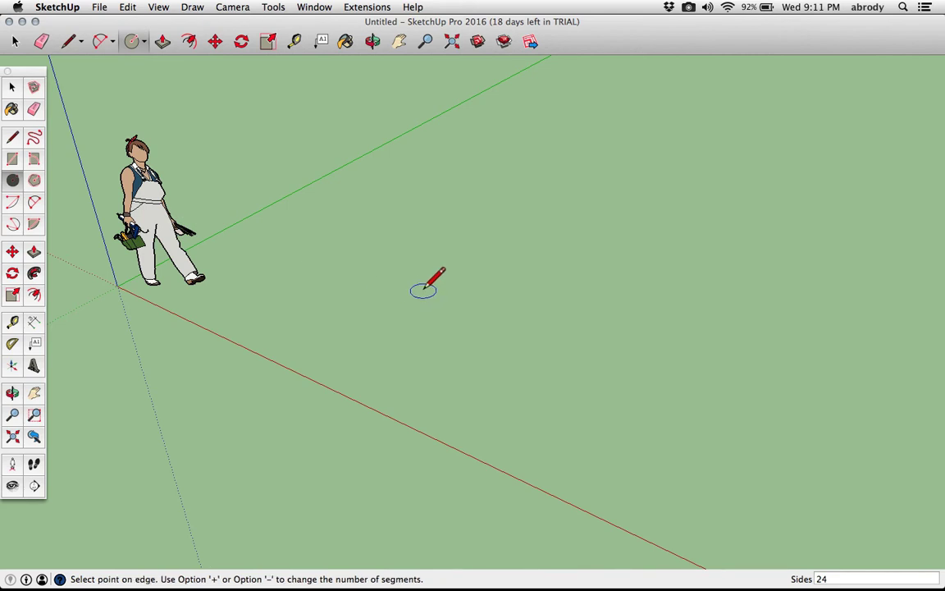
click(495, 289)
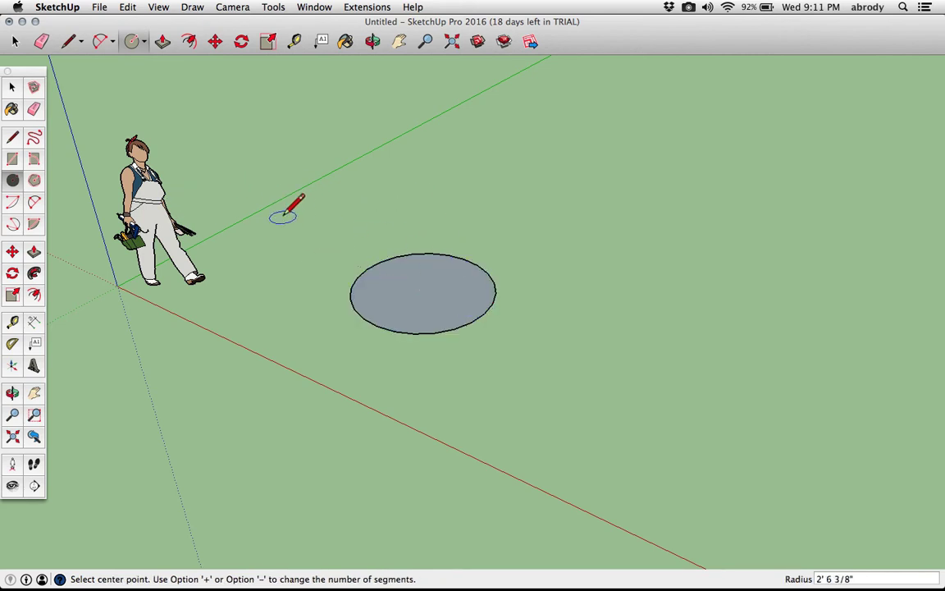
key(p)
drag(406, 289, 377, 211)
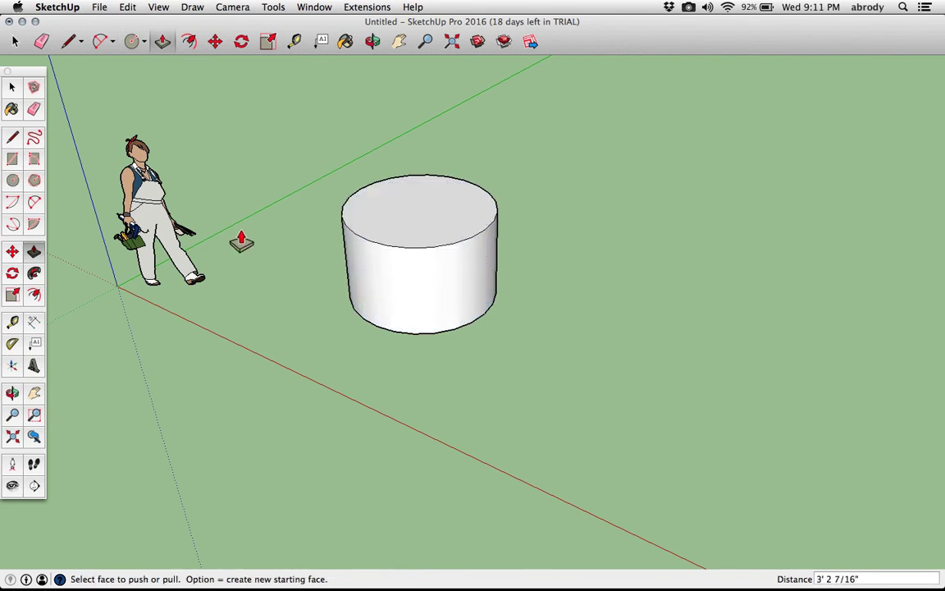
key(space)
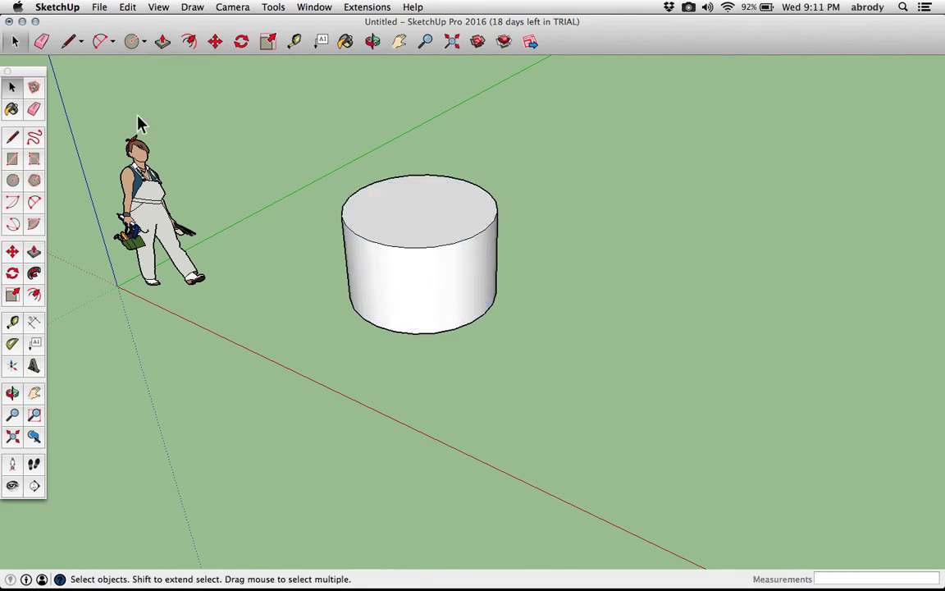
Step: Set the radius of the cylinder's top circle to 6" in its entity information
click(351, 228)
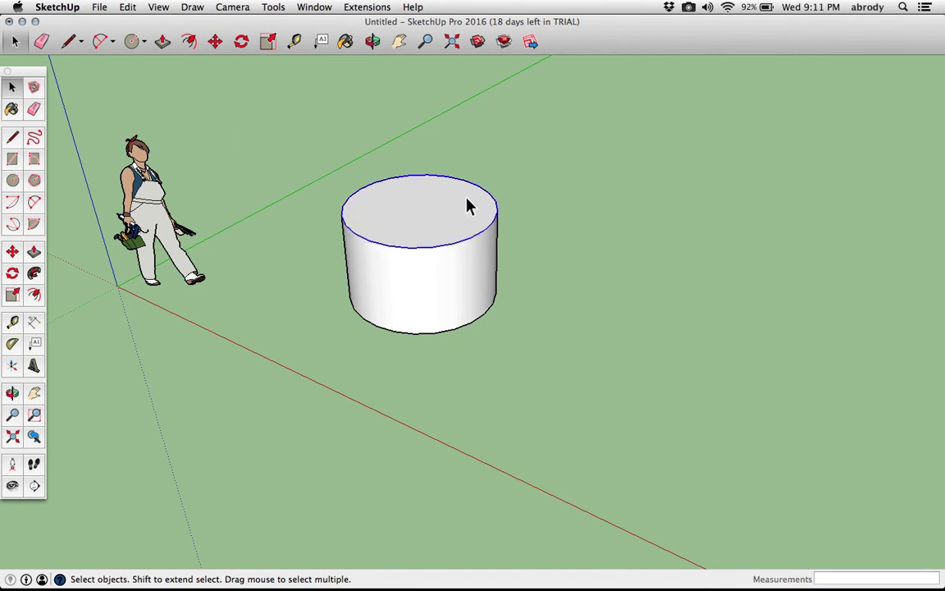
right_click(383, 243)
click(347, 228)
click(343, 219)
right_click(344, 221)
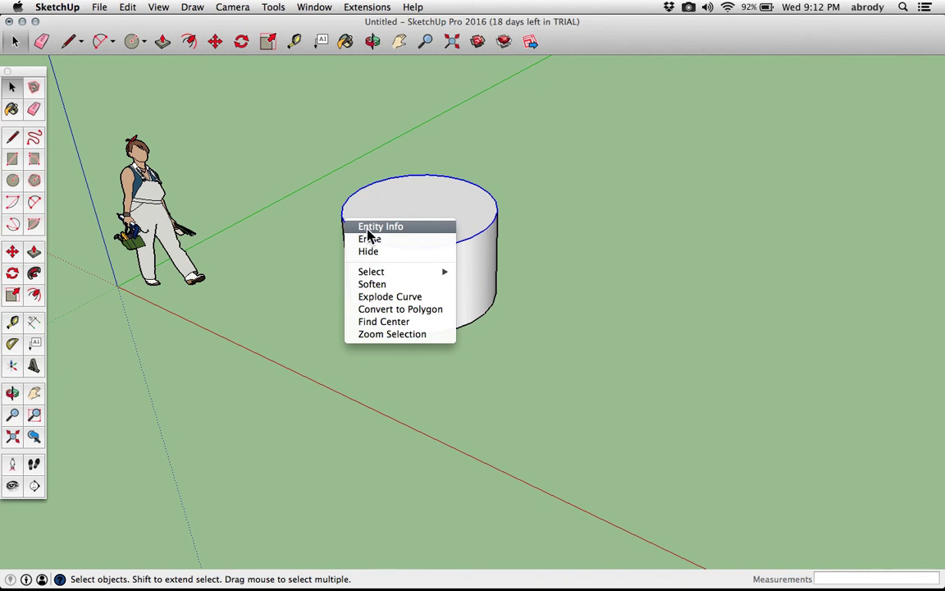
click(368, 229)
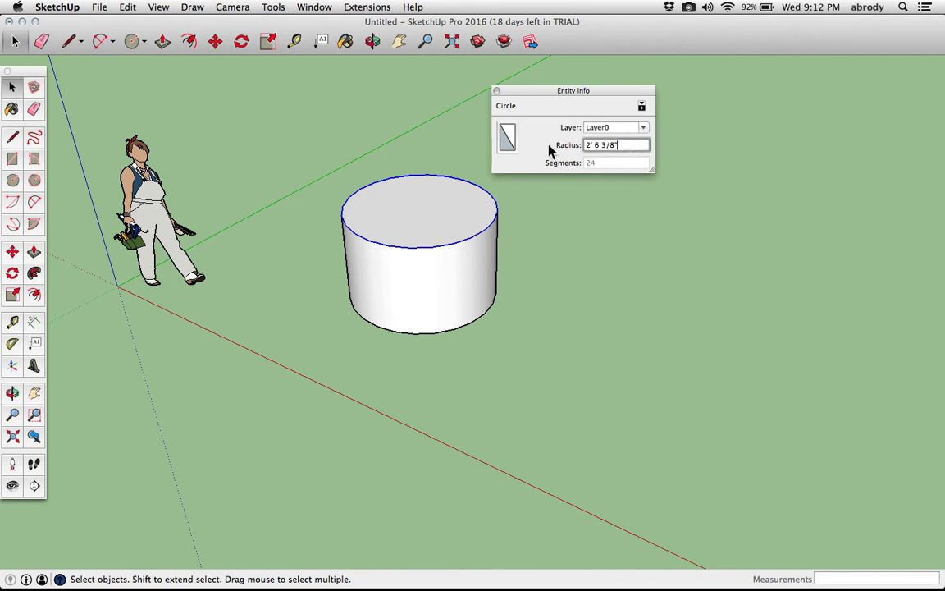
drag(624, 145, 522, 131)
text(6")
key(Return)
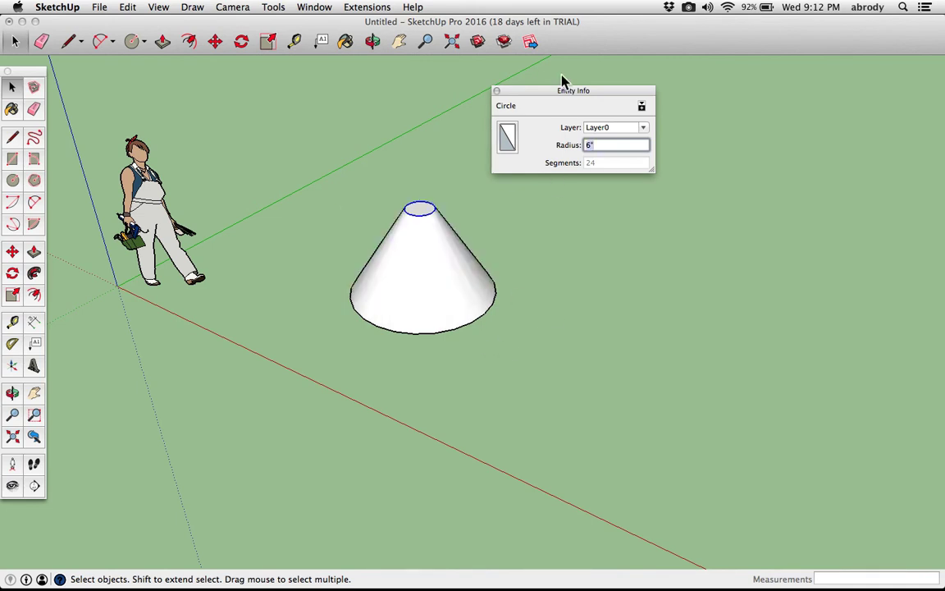
click(496, 90)
Step: Move the cone's small top circle sideways toward the standing figure so that the cone leans
scroll(458, 217, up, 3)
middle_drag(458, 217, 382, 261)
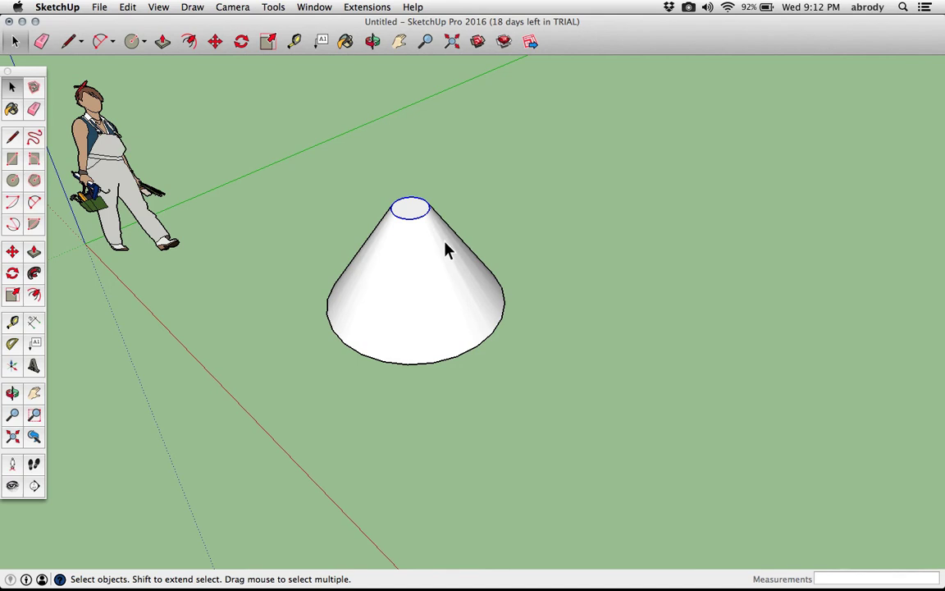
middle_drag(433, 264, 463, 250)
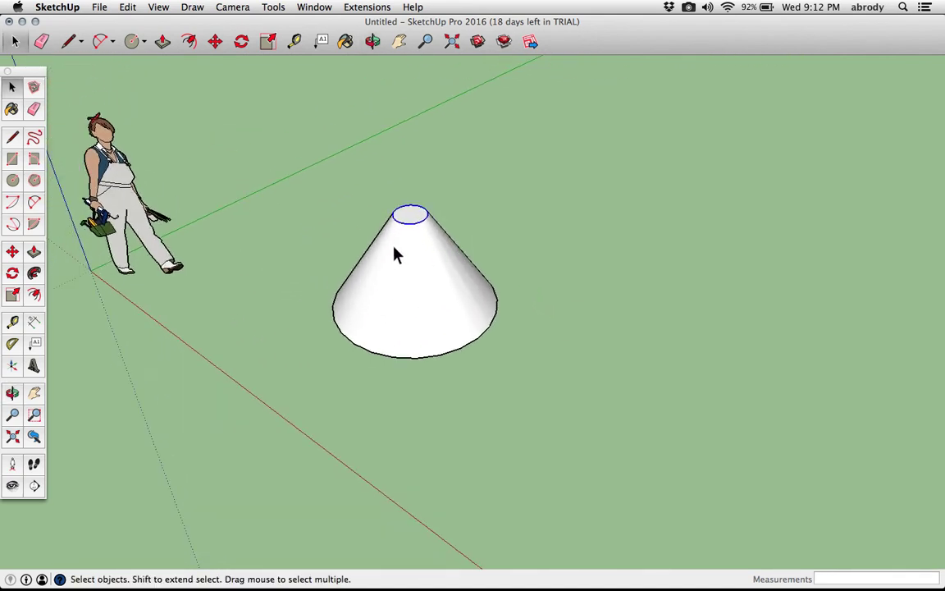
key(m)
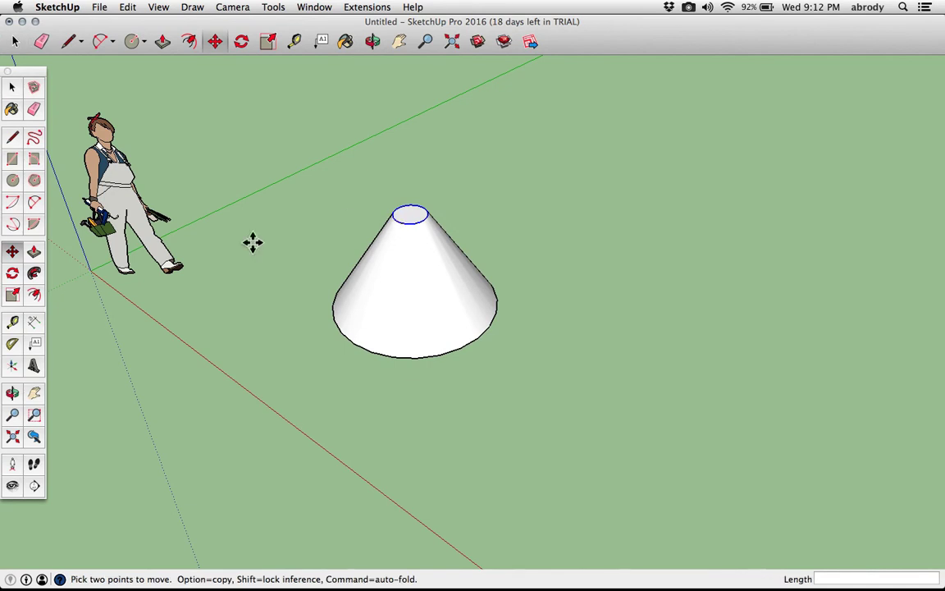
click(395, 220)
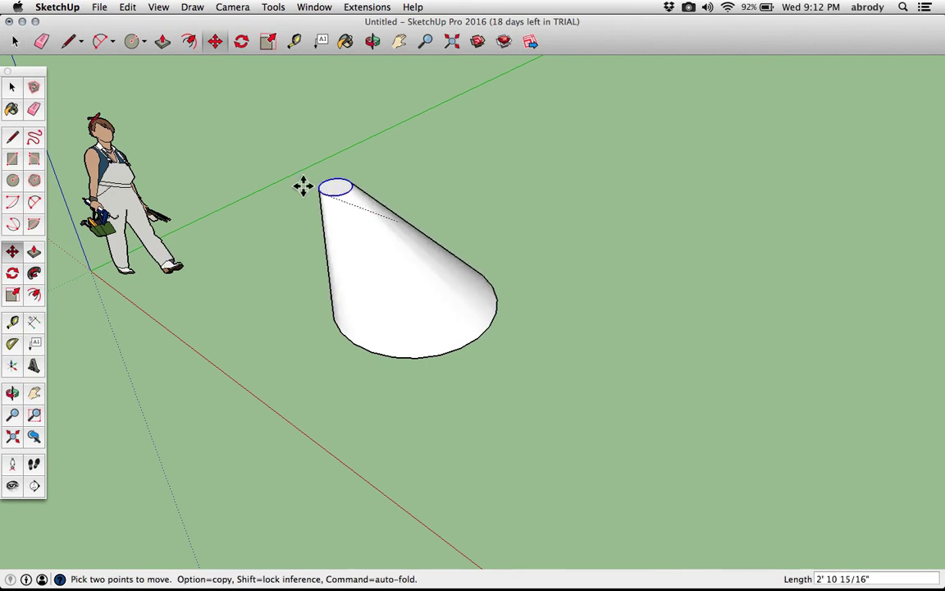
click(281, 163)
middle_drag(338, 232, 325, 265)
scroll(386, 271, down, 5)
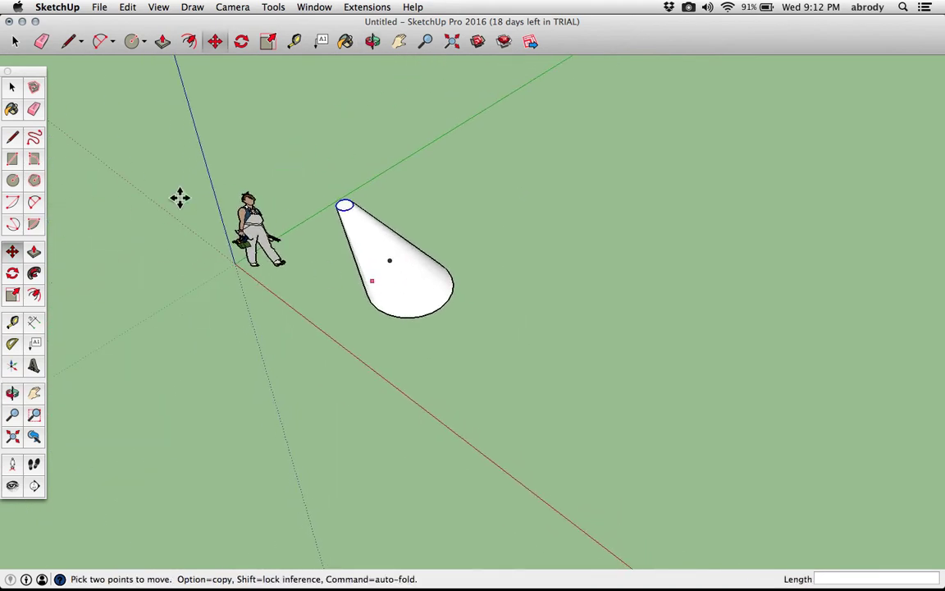
Step: Draw an 8-sided polygon with an inscribed radius of about 2' 4 1/16" on the ground beside the leaning cone
click(34, 181)
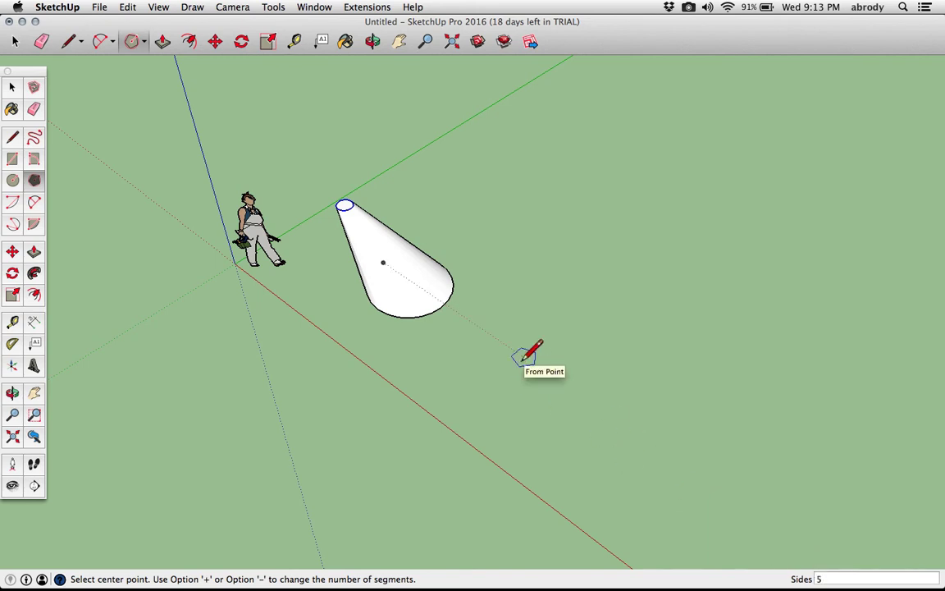
key(alt+plus)
key(alt+plus)
key(alt+plus)
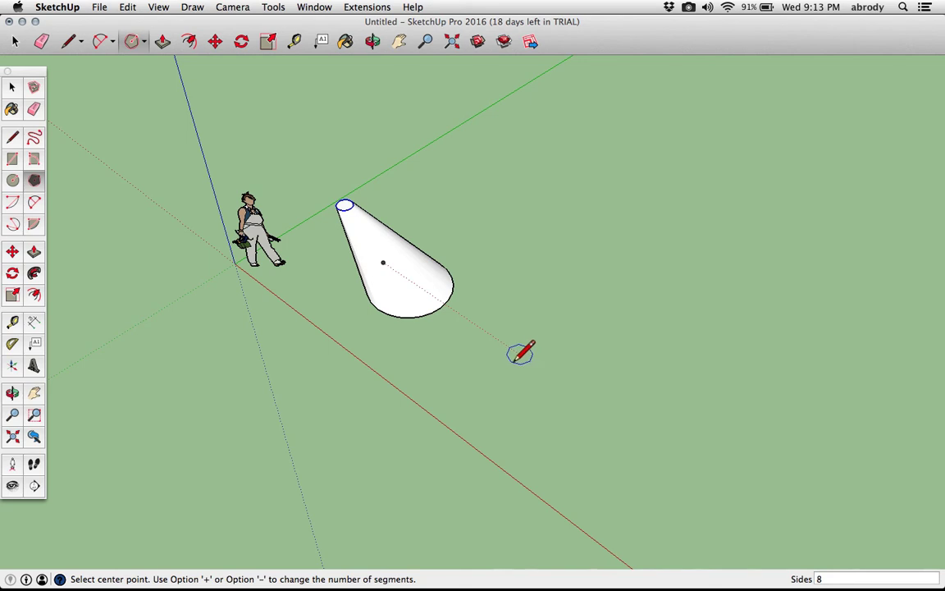
click(514, 351)
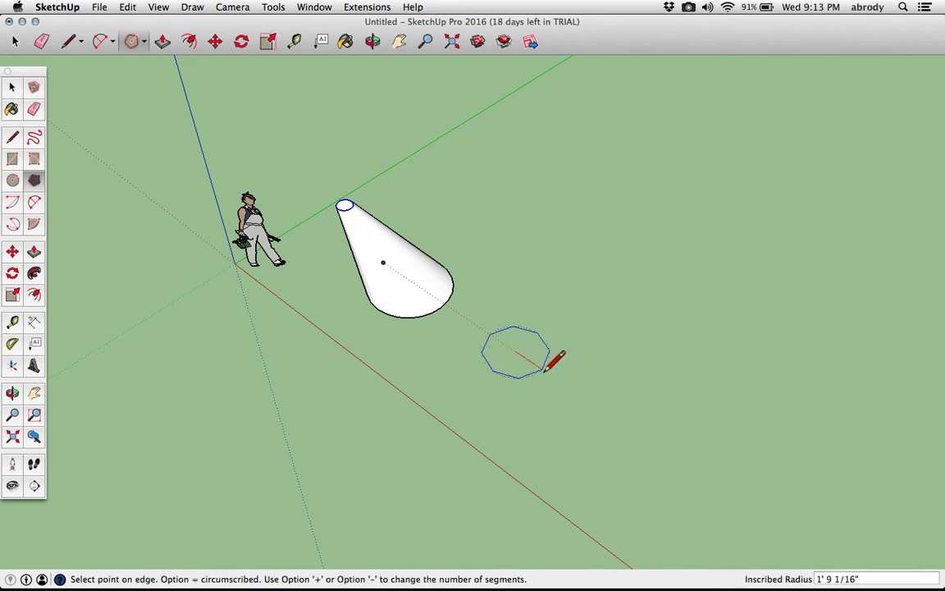
click(549, 374)
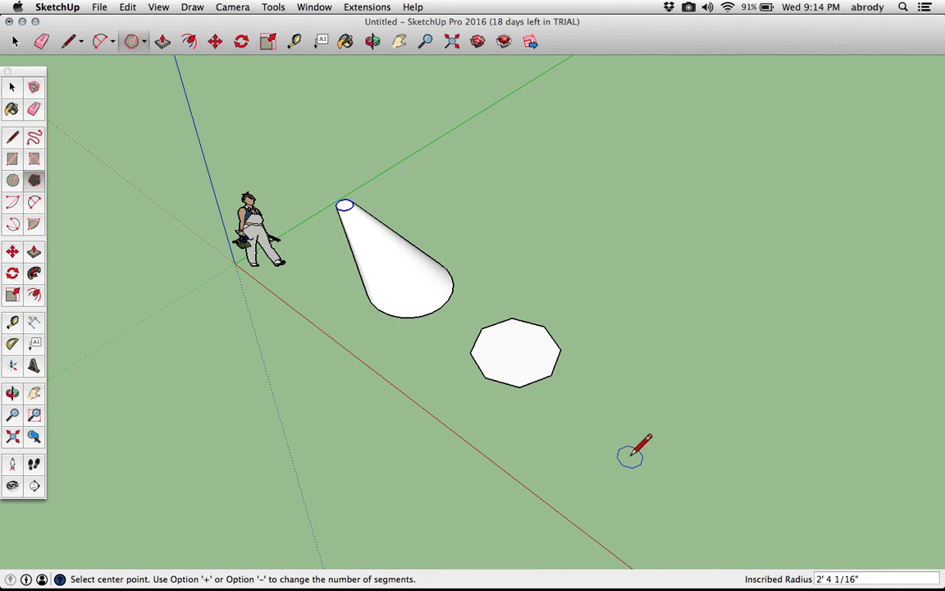
Step: Draw a 5-sided polygon with an inscribed radius of about 3' 2" on the ground near the octagon
click(13, 181)
click(33, 180)
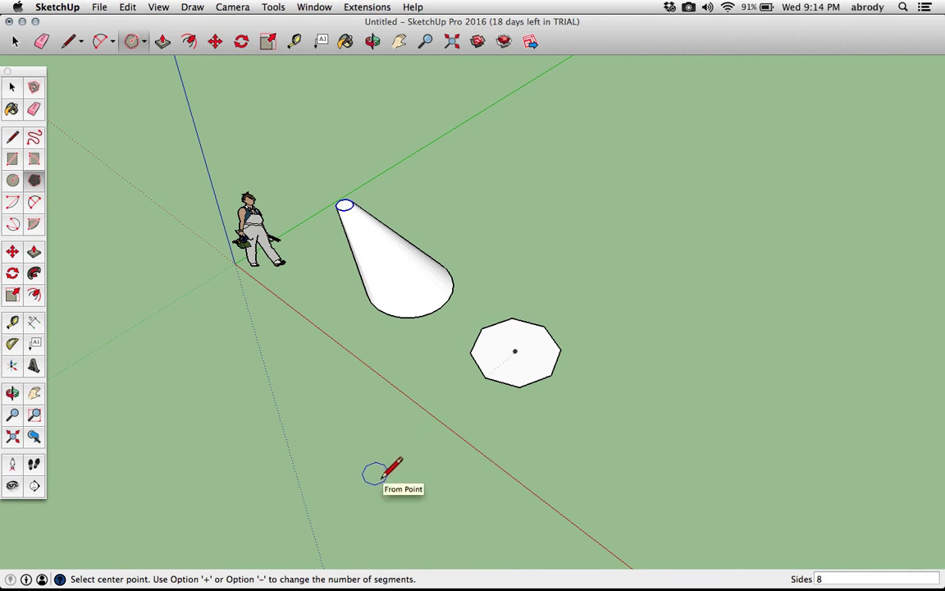
key(alt+minus)
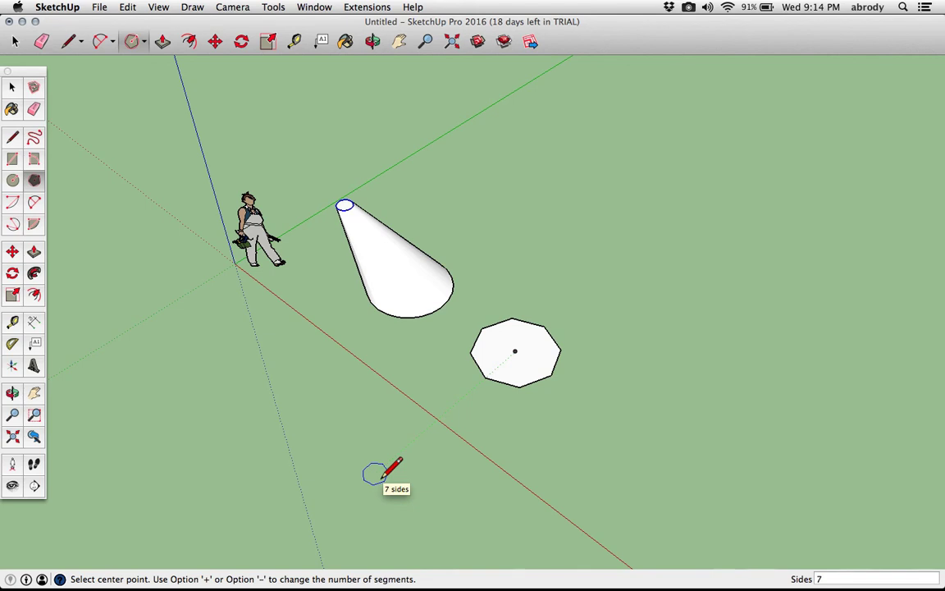
key(alt+minus)
key(alt+minus)
click(402, 451)
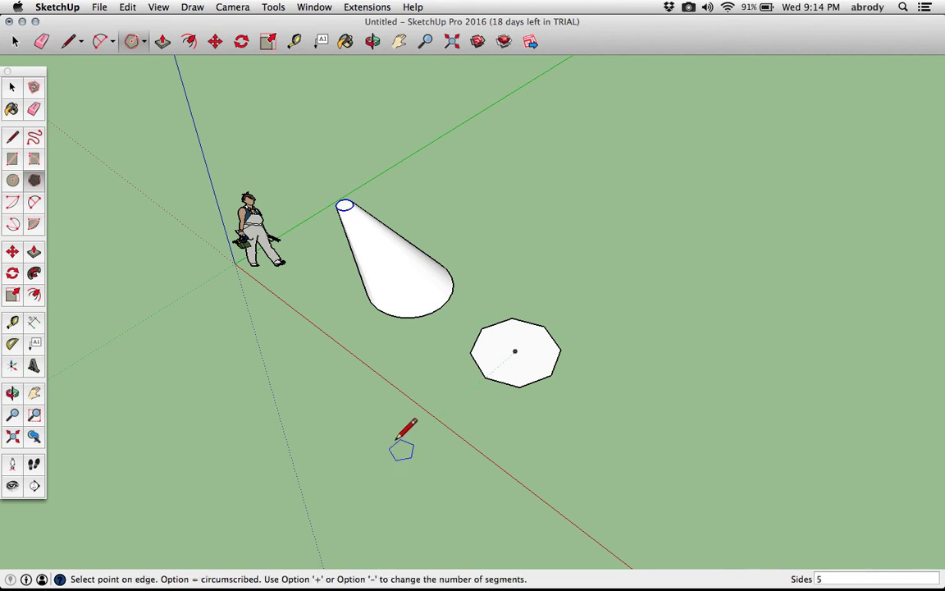
click(469, 464)
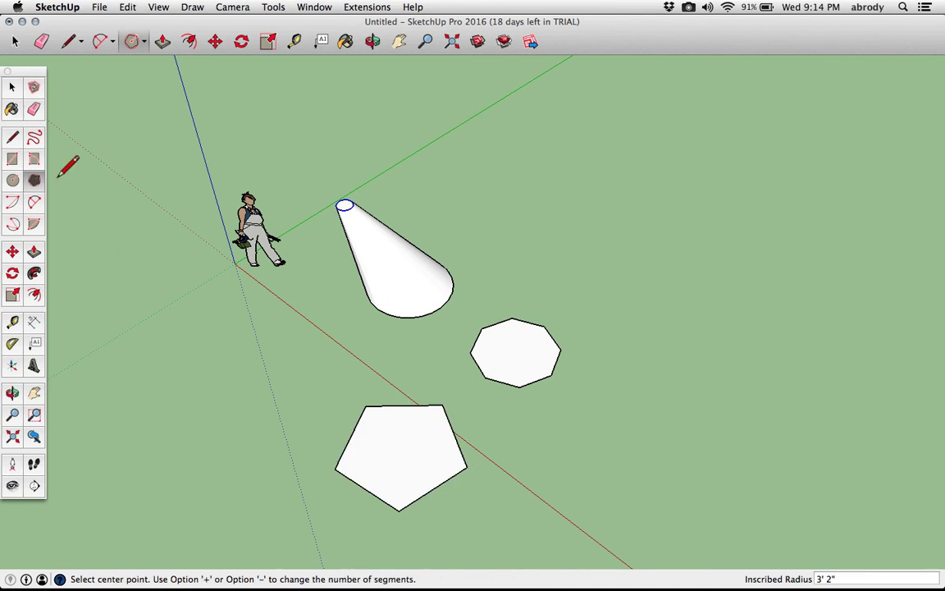
Step: Extrude the octagon upward into a tall eight-sided prism
key(p)
drag(515, 353, 506, 293)
middle_drag(506, 293, 396, 310)
key(space)
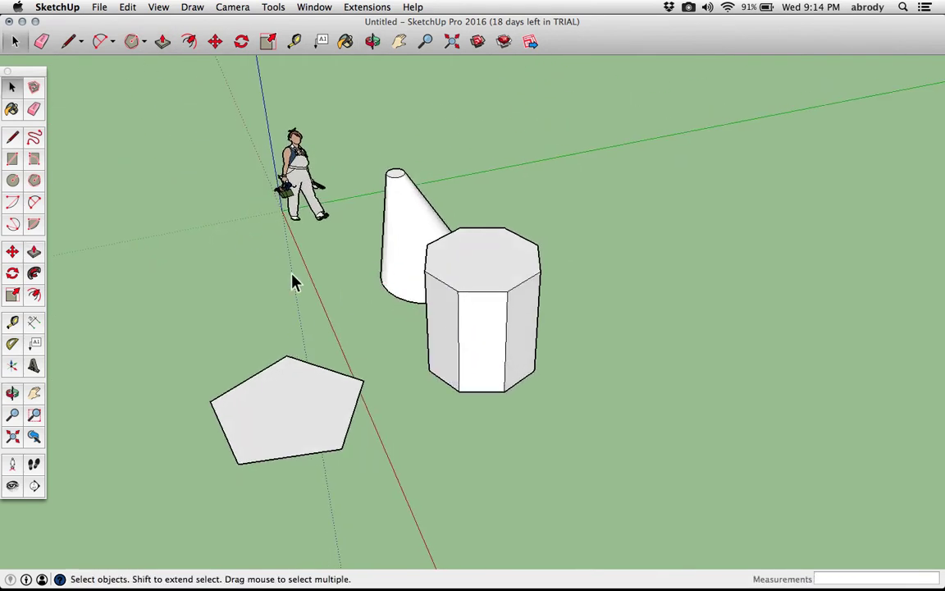
Step: Lower the top of the octagonal prism by moving it down from its front top corner
key(m)
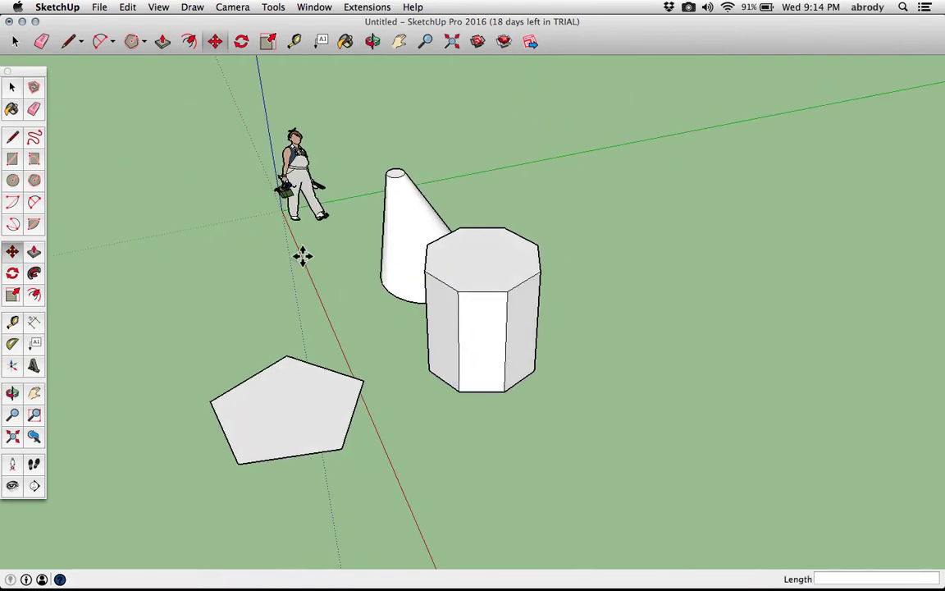
click(460, 292)
click(484, 276)
key(space)
Step: Select the octagonal prism's top face and move it straight up to make the prism taller
click(477, 236)
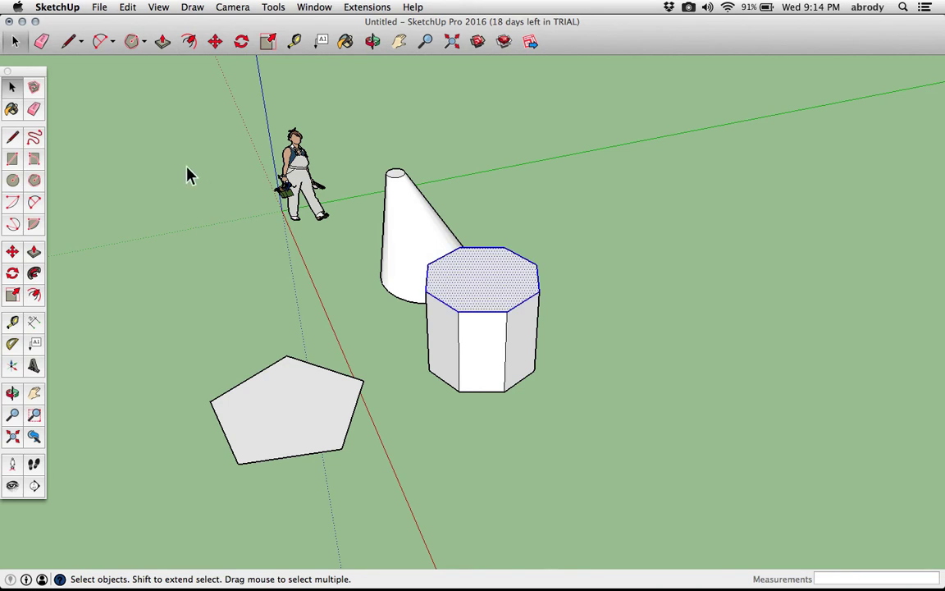
key(m)
click(471, 293)
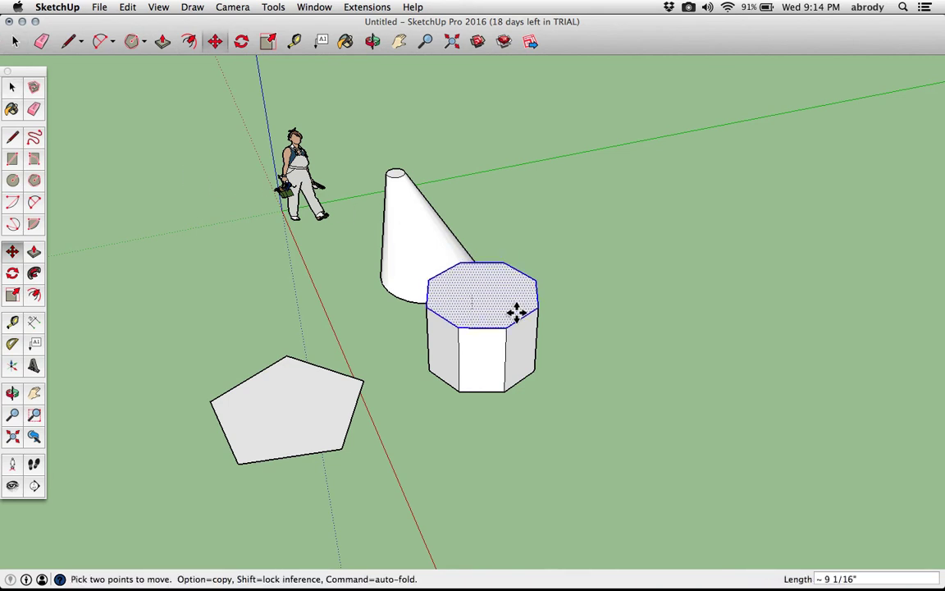
click(505, 230)
middle_drag(472, 244, 527, 269)
key(space)
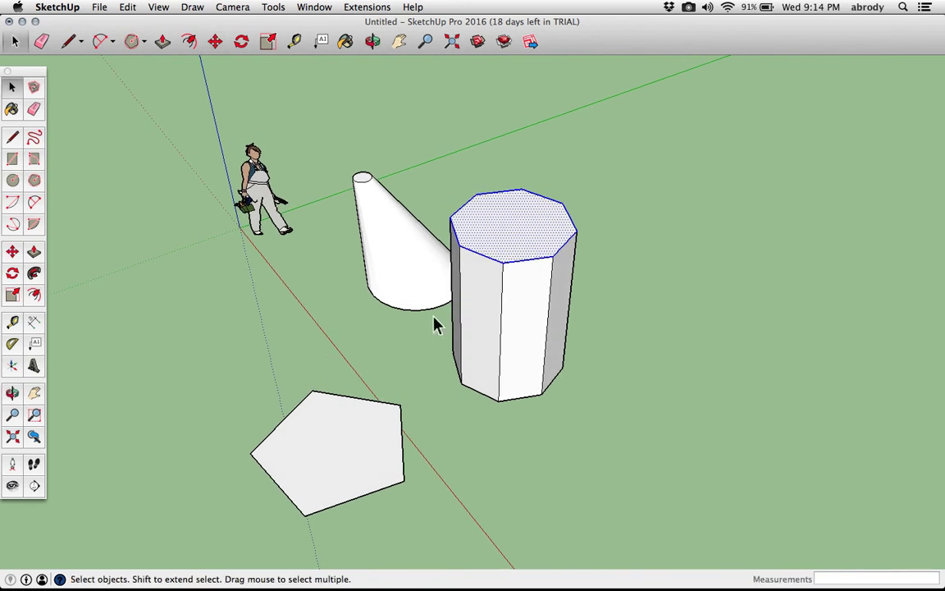
click(331, 346)
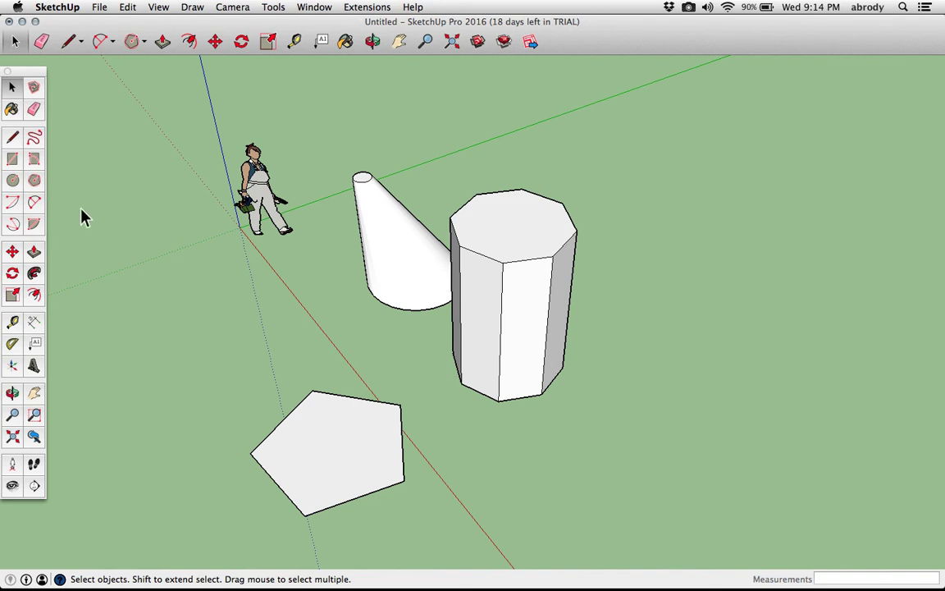
Step: Draw a closed curved hook-like shape freehand on the ground beside the standing figure
click(33, 140)
mouse_move(139, 271)
mouse_down()
mouse_move(204, 283)
mouse_move(239, 334)
mouse_move(175, 309)
mouse_move(160, 348)
mouse_move(130, 290)
mouse_move(140, 271)
mouse_up()
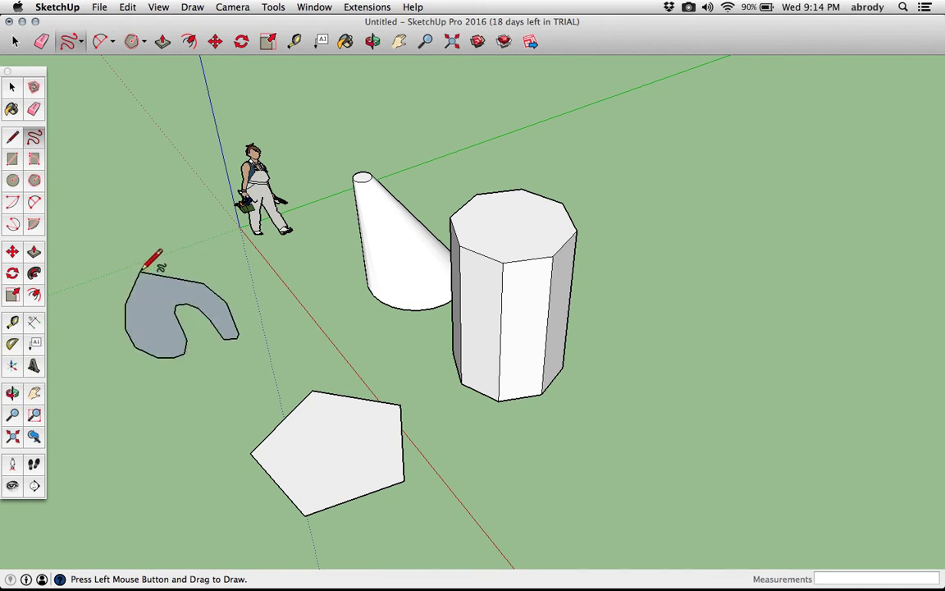
Step: Extrude the freehand hook shape upward about 4' 5/8" with Push/Pull
mouse_move(160, 275)
middle_down()
mouse_move(187, 280)
mouse_move(140, 277)
middle_up()
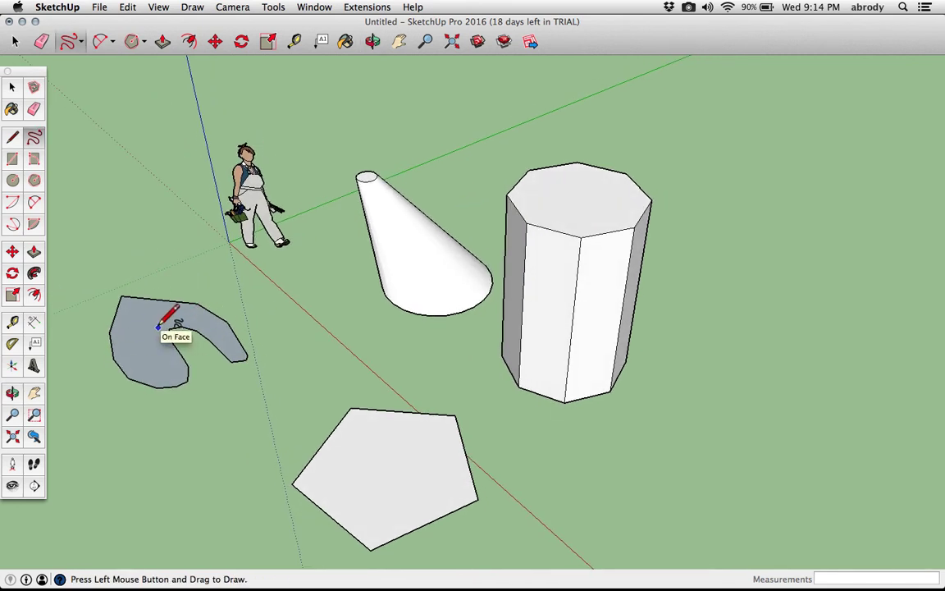
key(p)
mouse_move(143, 351)
mouse_down()
mouse_move(131, 274)
mouse_move(138, 271)
mouse_up()
middle_drag(205, 326, 352, 259)
Step: Turn on the display of hidden geometry to expose the individual facets of the curved solids
scroll(256, 352, up, 5)
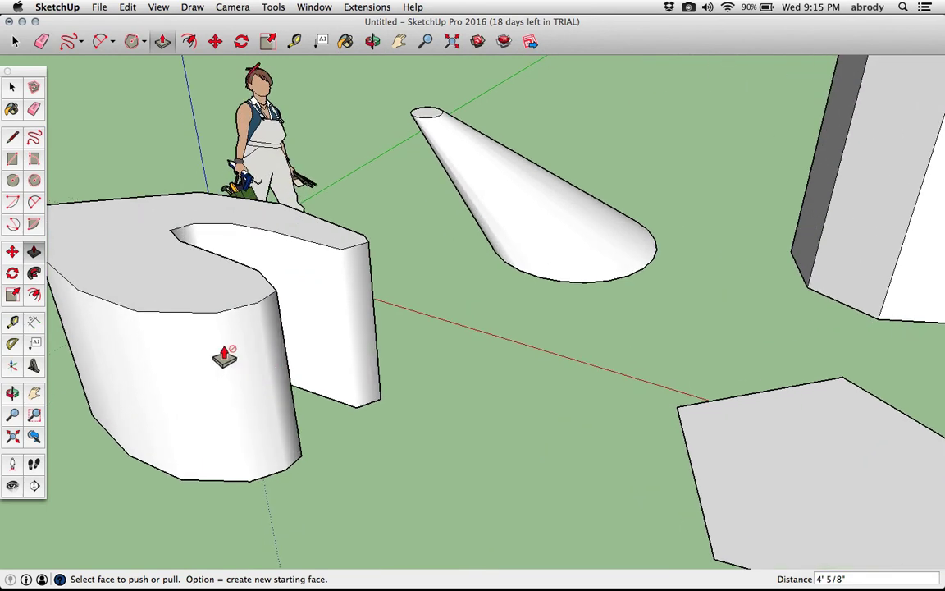
scroll(232, 369, down, 4)
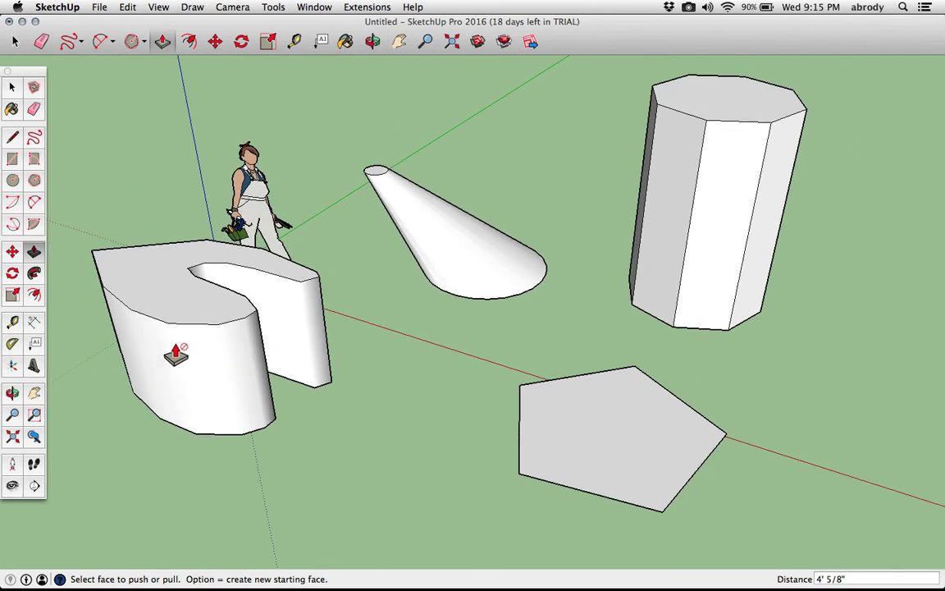
scroll(189, 327, up, 6)
scroll(243, 340, down, 1)
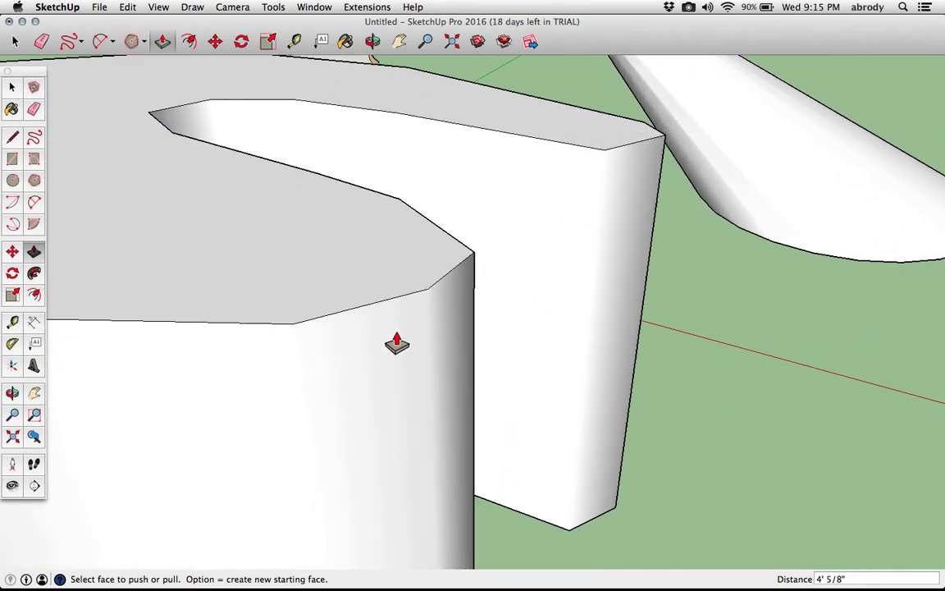
scroll(367, 297, down, 6)
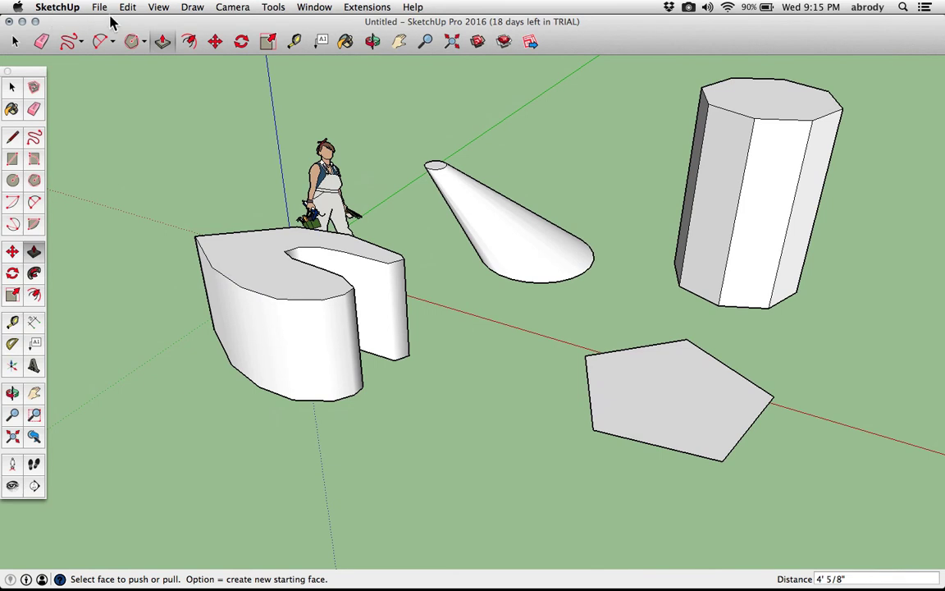
click(128, 7)
mouse_move(160, 12)
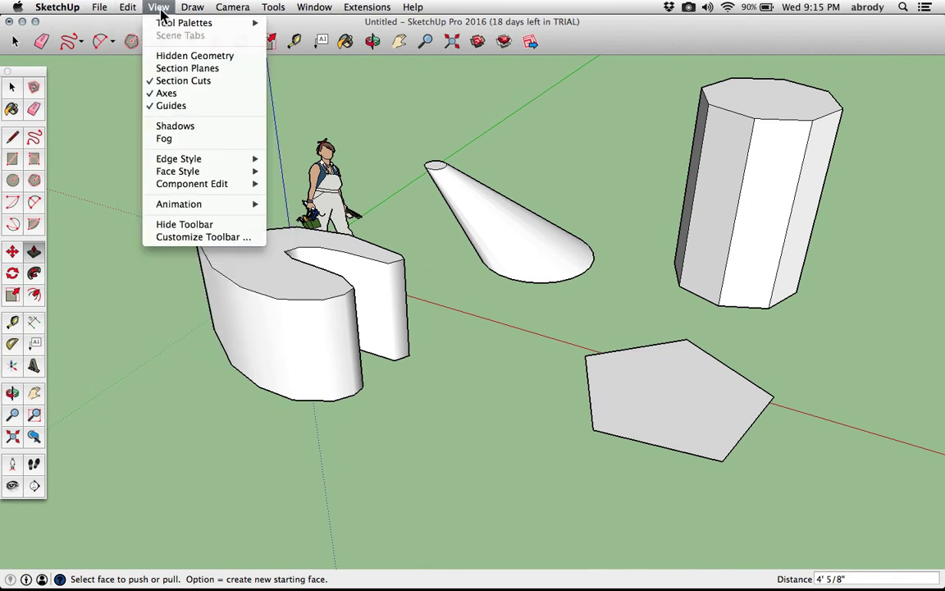
click(175, 56)
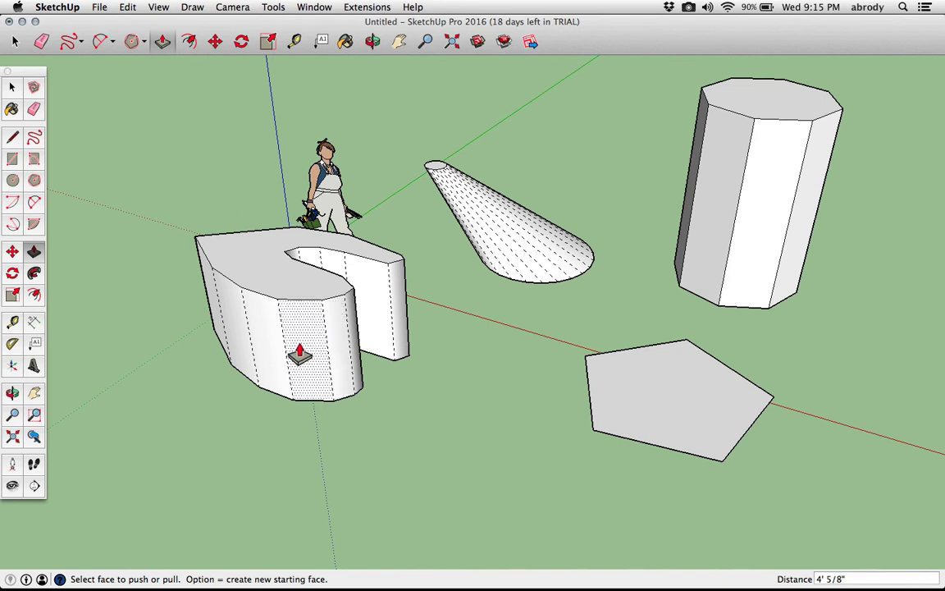
Step: Push and pull several individual side facets of the hook-shaped solid outward and inward to give it a jagged outline
scroll(300, 353, up, 2)
drag(307, 351, 307, 420)
drag(201, 305, 151, 358)
drag(380, 346, 428, 376)
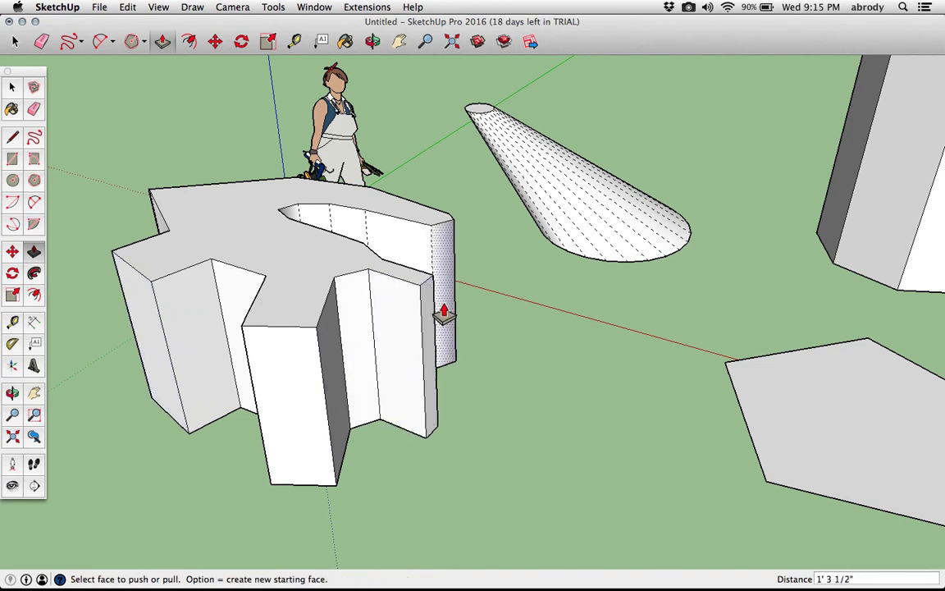
drag(441, 277, 354, 291)
Step: Draw a rectangle about 3' 11/16" by 2' 2 9/16" on the ground in front of the pentagon
middle_drag(99, 219, 50, 208)
click(12, 158)
click(324, 435)
click(427, 428)
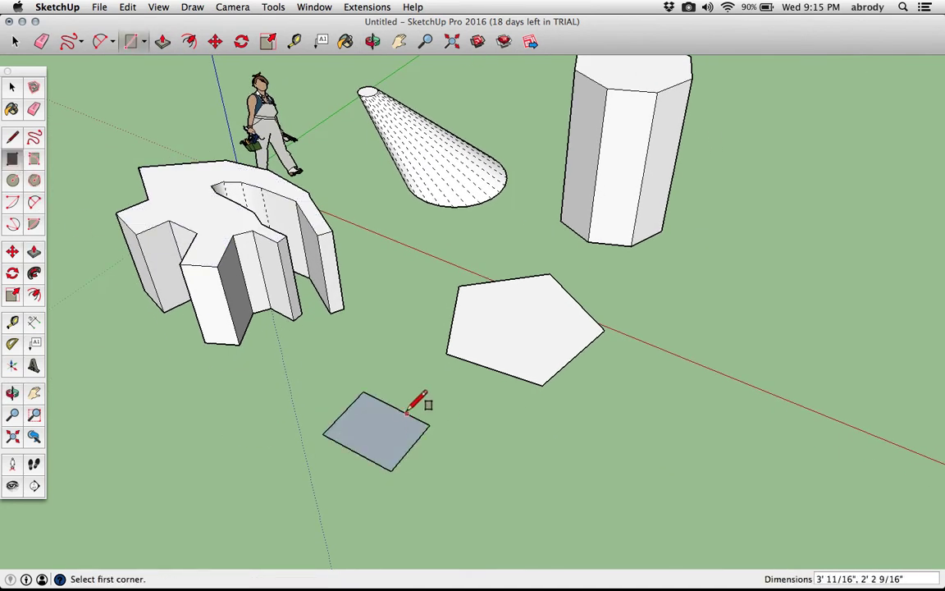
Step: Extrude the new rectangle into a box and pull its front-left side face out about 7 15/16"
key(p)
drag(392, 446, 376, 415)
middle_drag(376, 415, 351, 335)
drag(352, 335, 363, 376)
scroll(358, 390, up, 5)
middle_drag(356, 390, 388, 353)
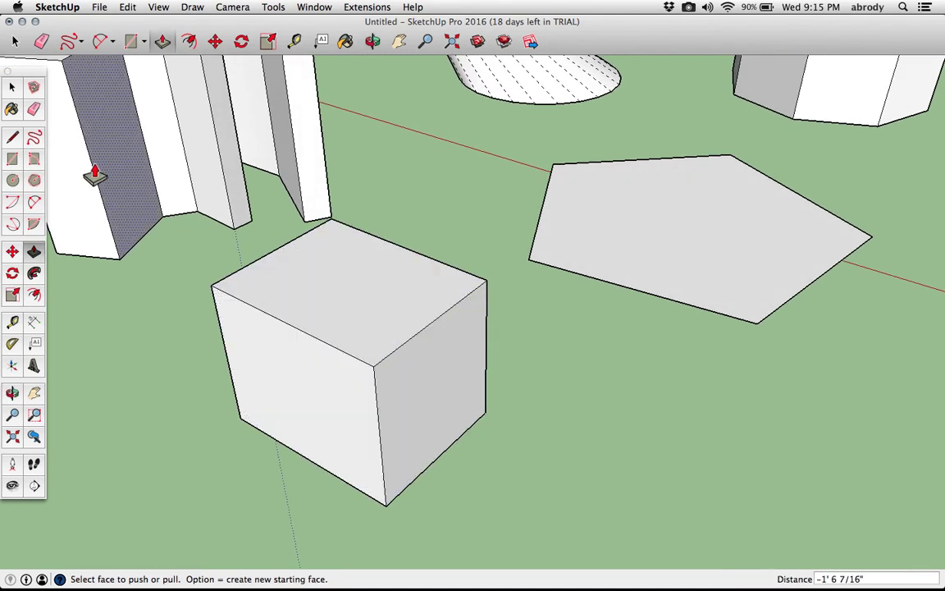
drag(327, 380, 266, 399)
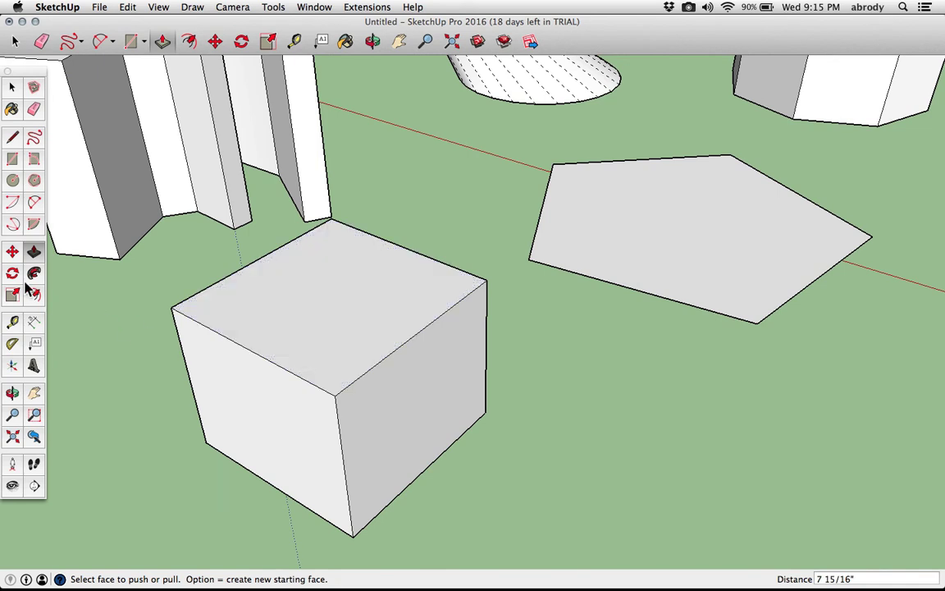
Step: Draw a narrow upright rectangle about 2' 2 5/8" by 5 7/8" on the box's right side face, starting at the bottom front corner
click(13, 161)
click(353, 534)
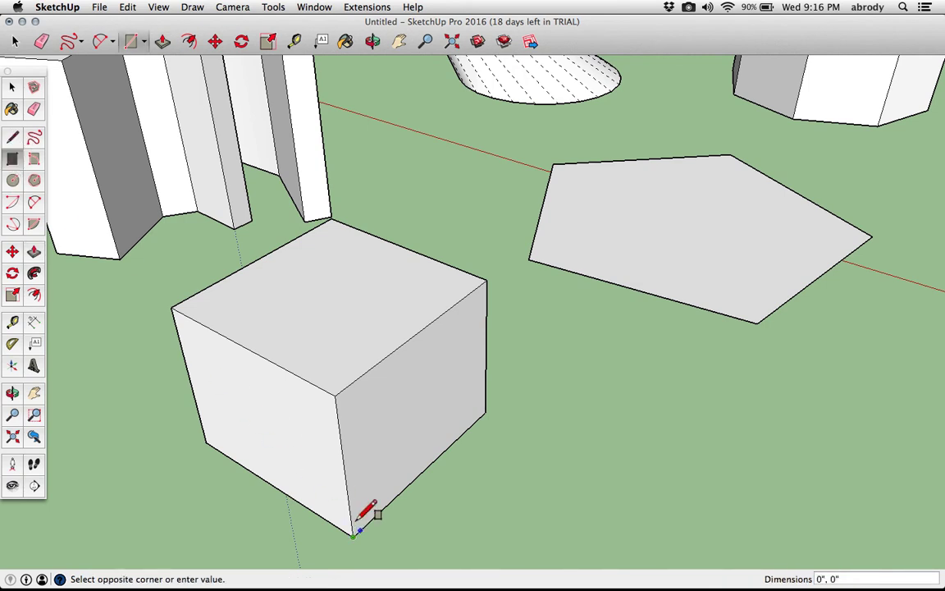
click(367, 391)
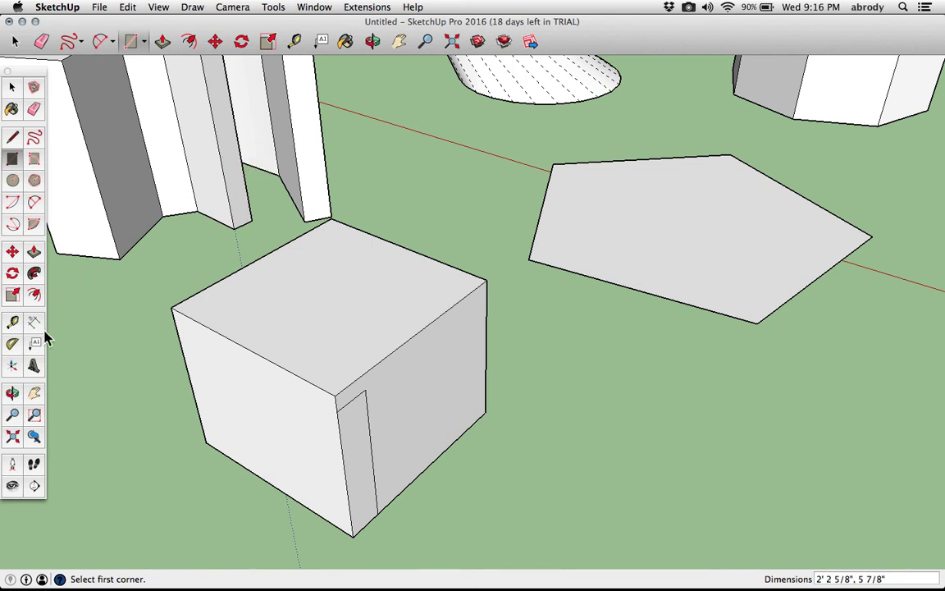
Step: Sweep the narrow rectangle around the whole perimeter of the box's top face with Follow Me, leaving an overhanging top slab
click(32, 276)
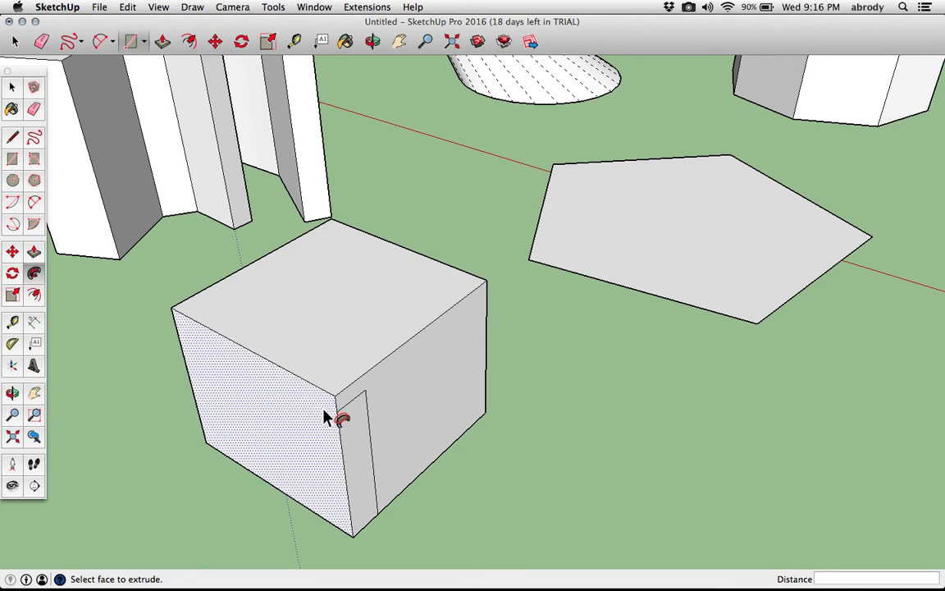
drag(355, 443, 294, 273)
drag(426, 277, 468, 305)
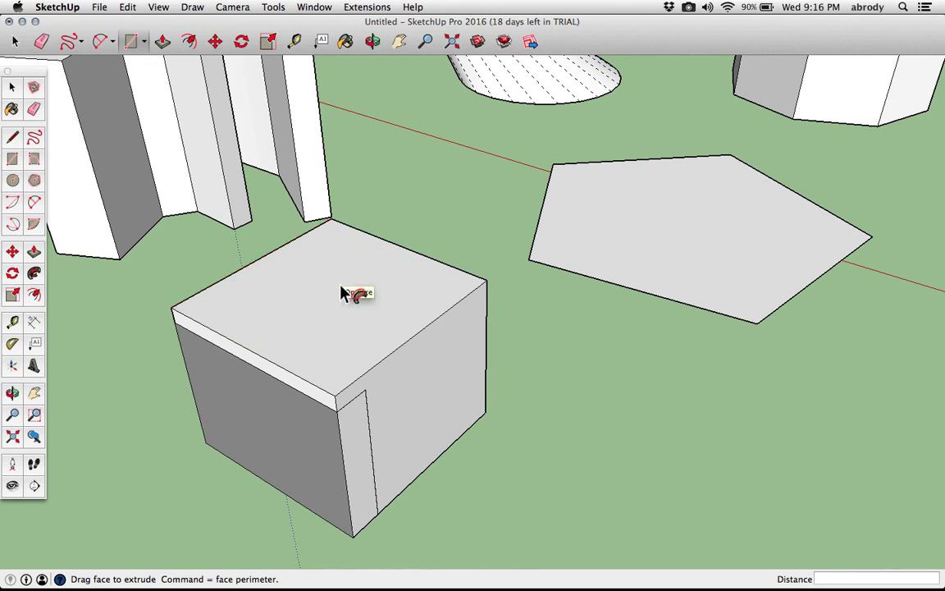
key(super)
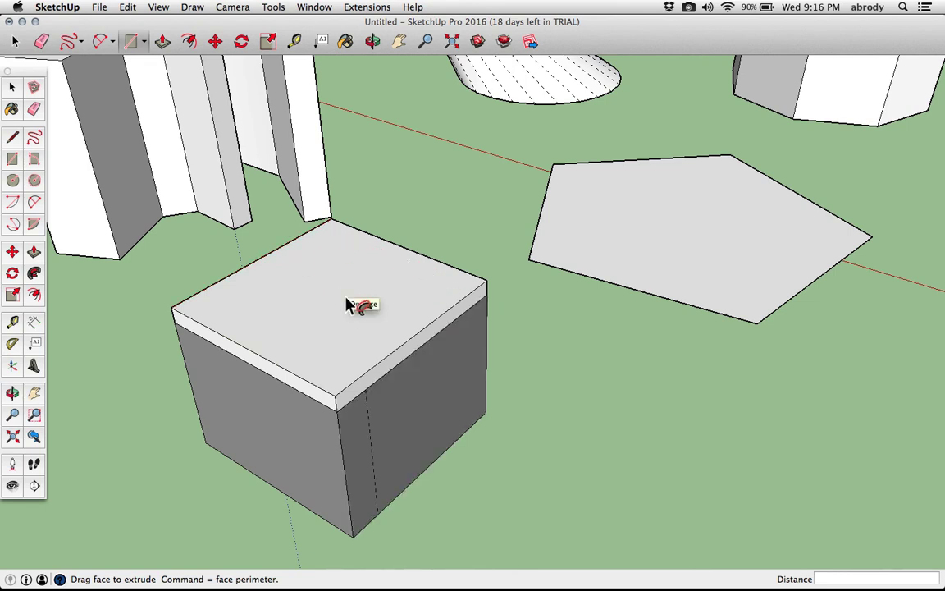
click(346, 304)
middle_drag(359, 358, 331, 328)
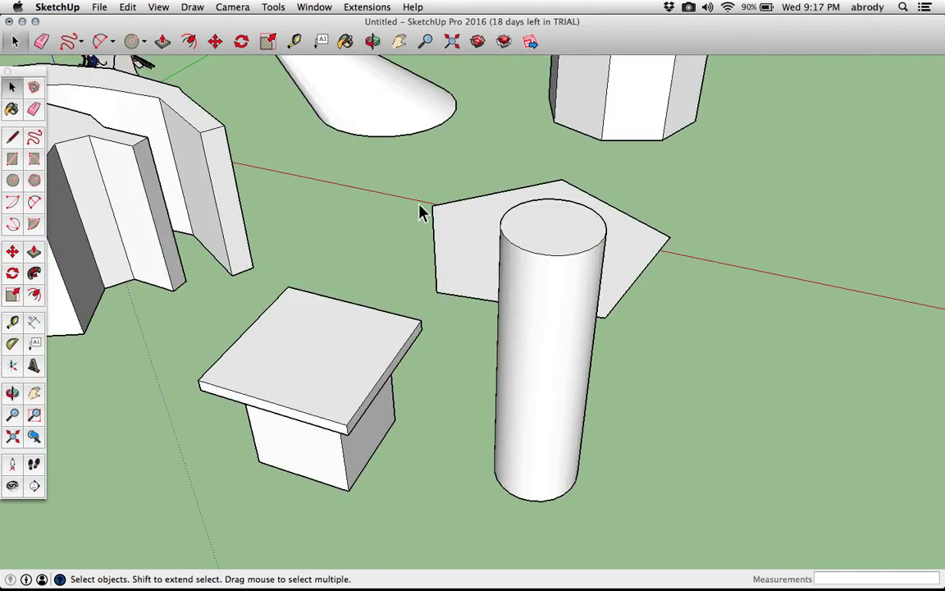
Step: Delete the flat pentagon behind the cylinder, including its edges
double_click(440, 255)
key(Delete)
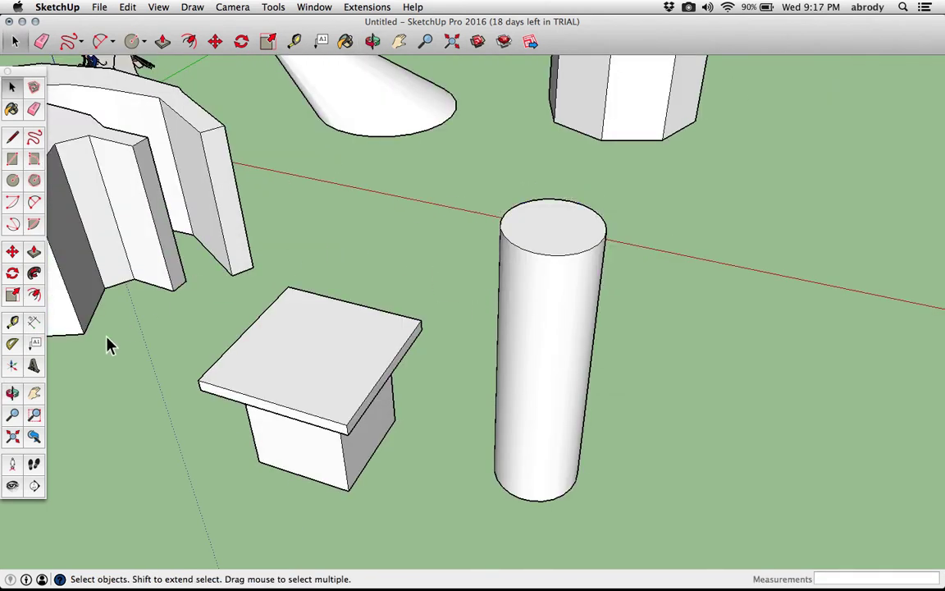
Step: Select the whole cylinder and make it a group
key(o)
shift+drag(155, 359, 186, 358)
key(space)
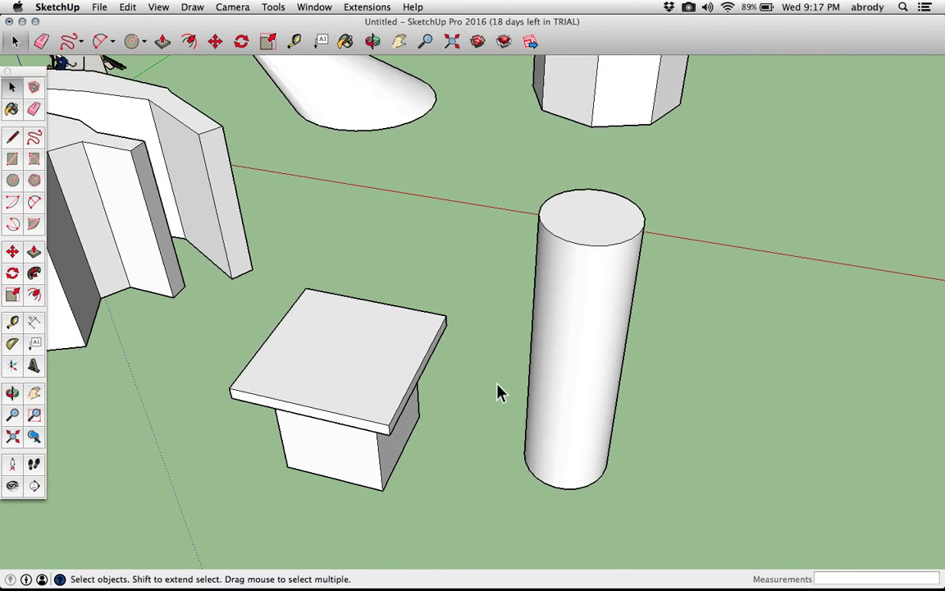
drag(477, 143, 725, 530)
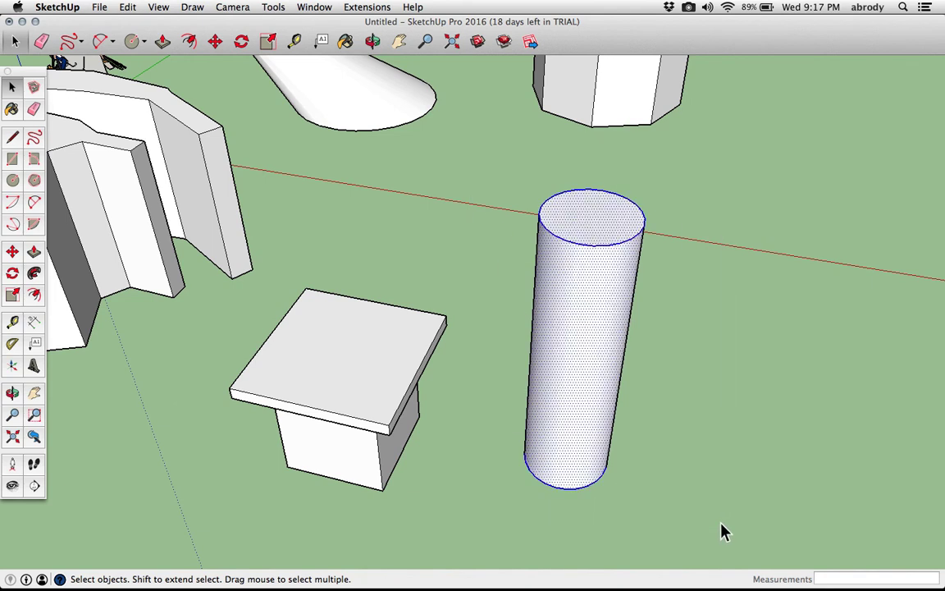
right_click(565, 337)
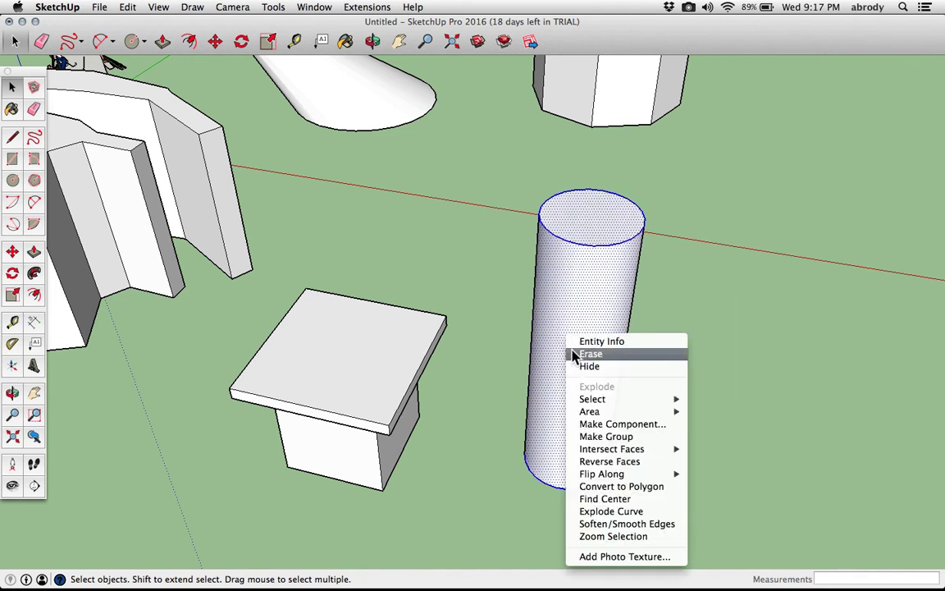
click(606, 436)
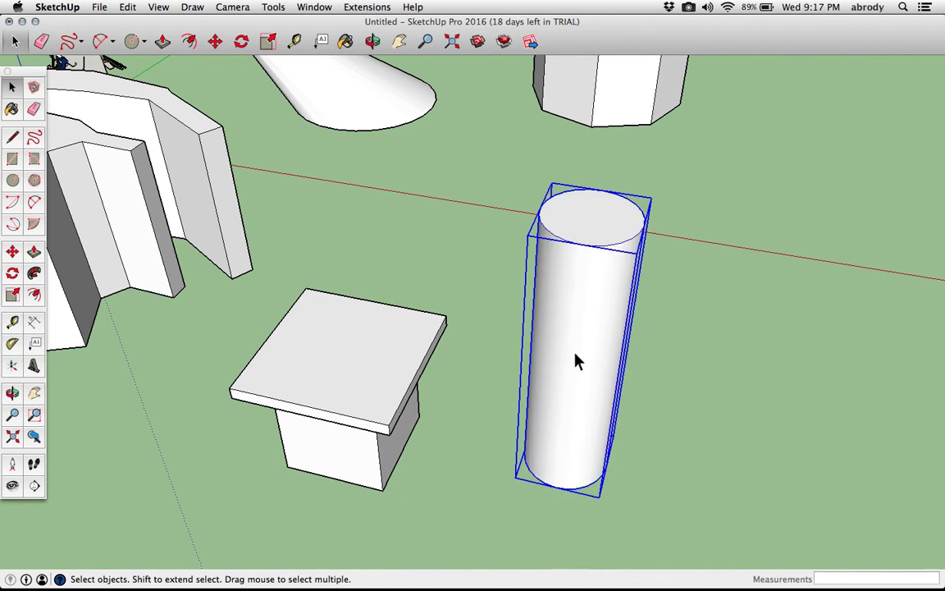
Step: Select the entire block with the overhanging top slab, make it a group and clear the selection
drag(201, 273, 458, 525)
right_click(367, 407)
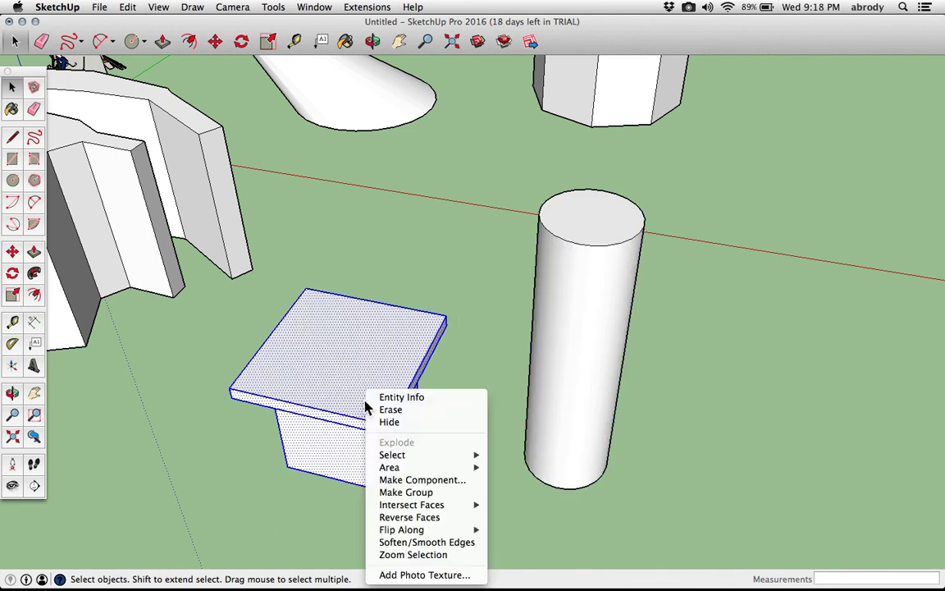
click(400, 498)
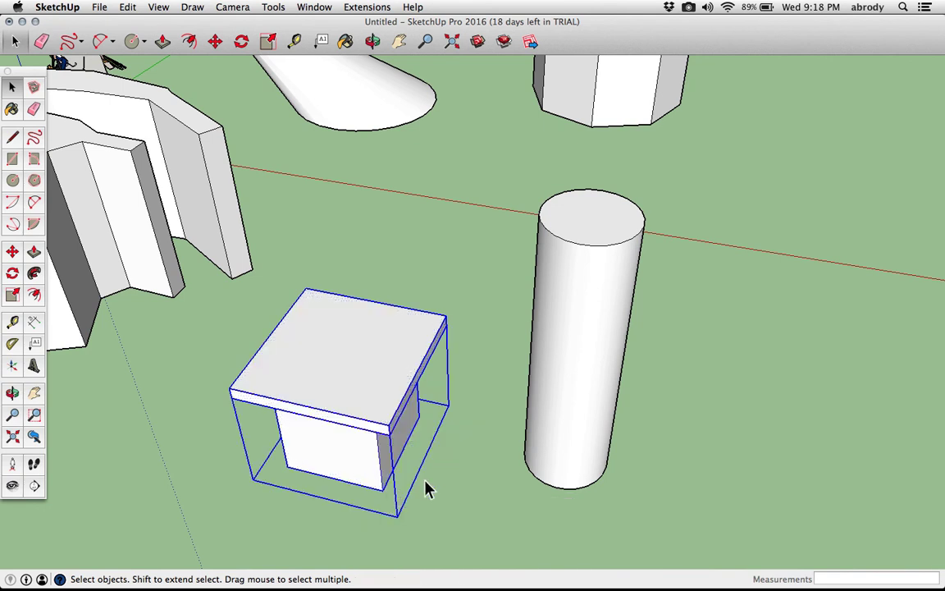
click(501, 492)
Step: Copy the cylinder group about 3' 13/16" away so the copy overlaps the back-right corner of the slab-topped block
click(531, 464)
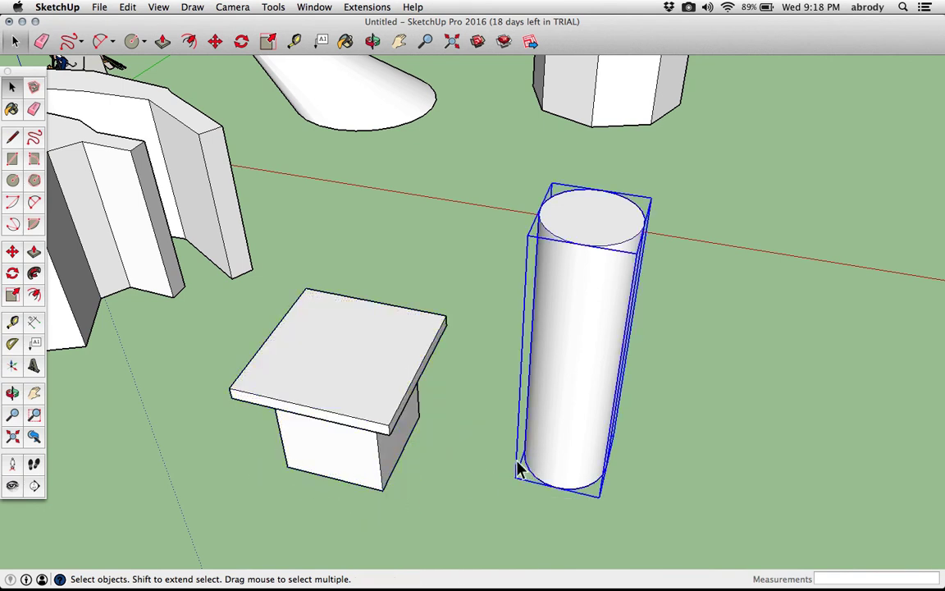
key(m)
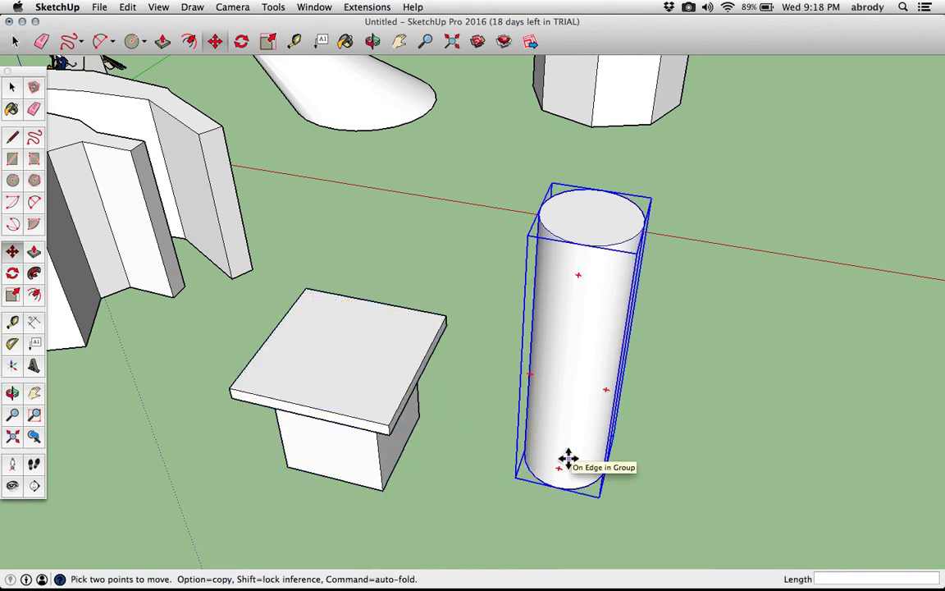
key(alt)
click(567, 459)
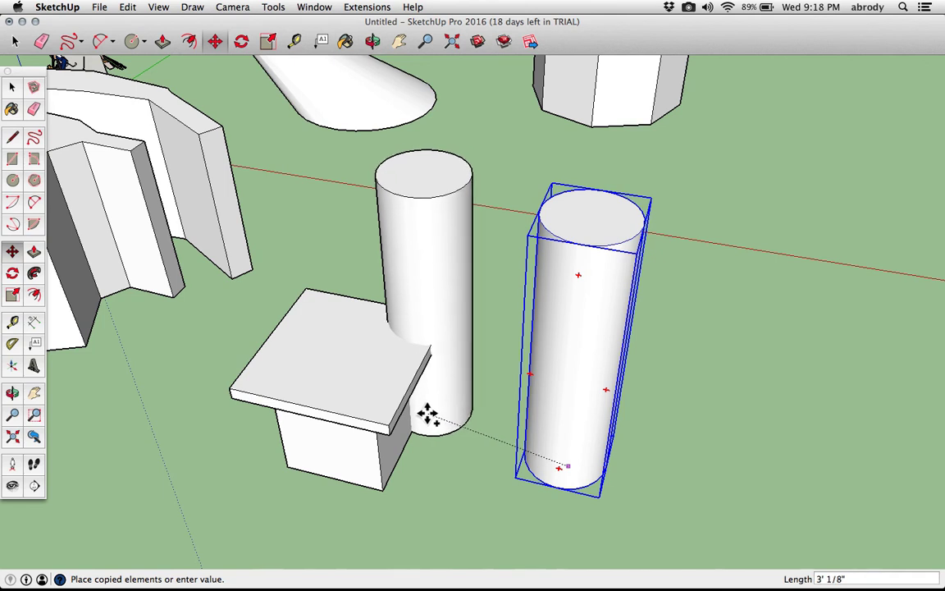
click(424, 412)
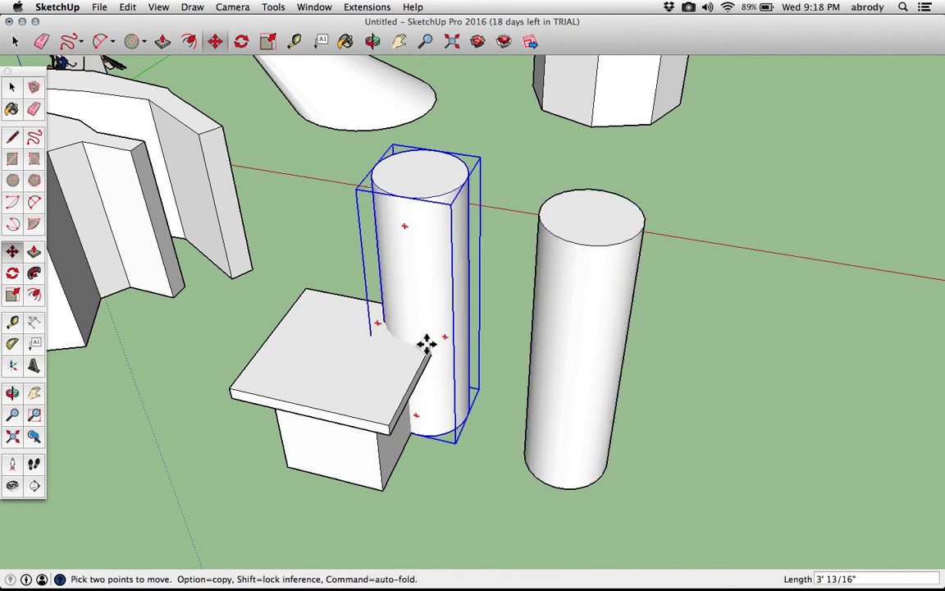
Step: Subtract the copied cylinder from the slab-topped block using the Solid Tools Subtract operation
click(318, 9)
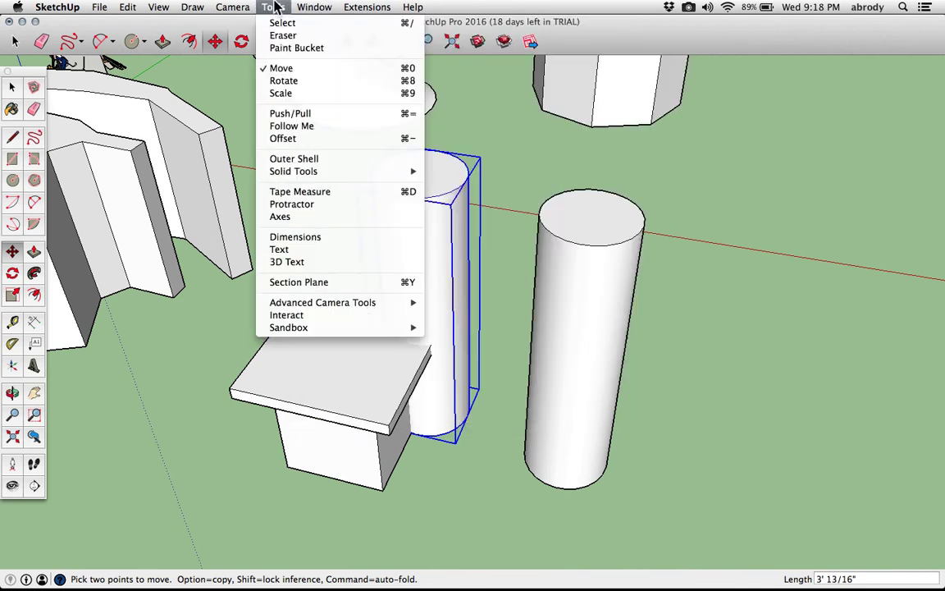
mouse_move(321, 174)
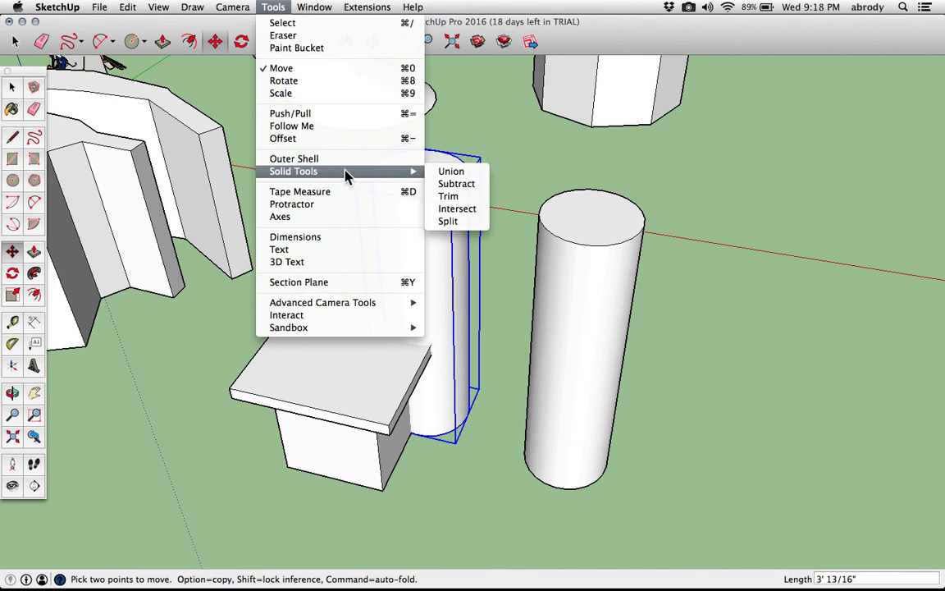
click(450, 185)
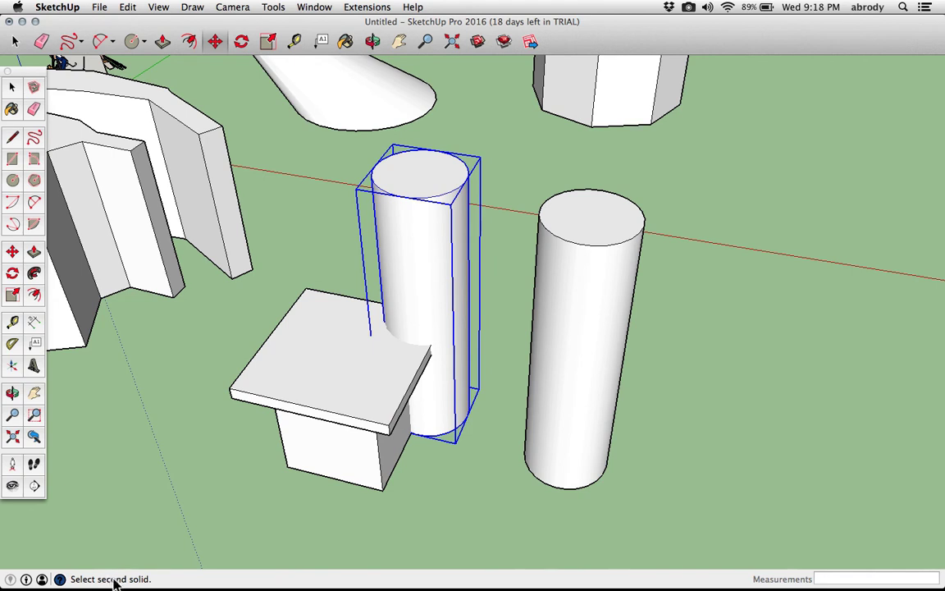
click(343, 381)
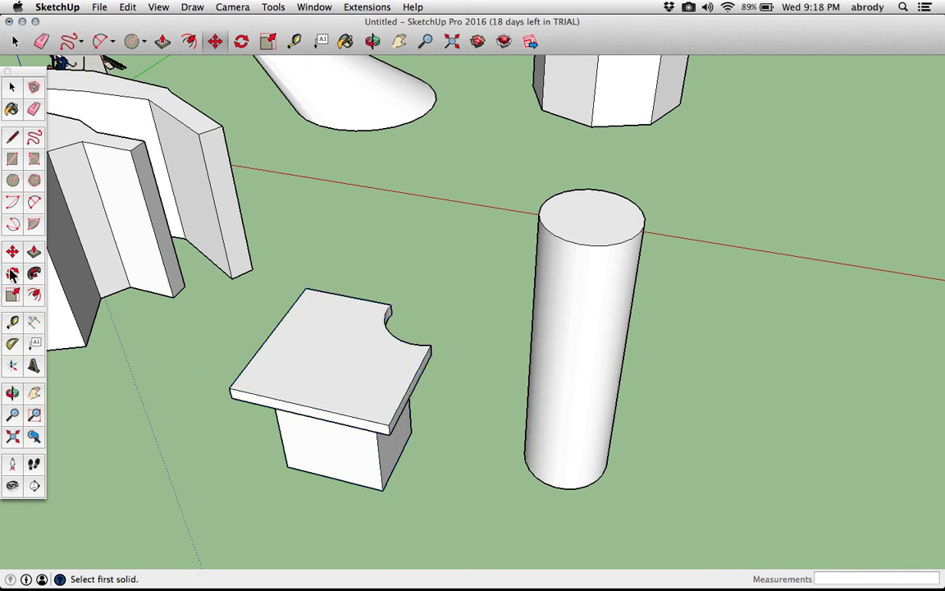
Step: Move the remaining cylinder about 5' 10 3/16" so it overlaps the uncut front-left corner of the slab-topped block
click(12, 393)
drag(411, 462, 504, 462)
middle_drag(505, 462, 496, 476)
click(631, 435)
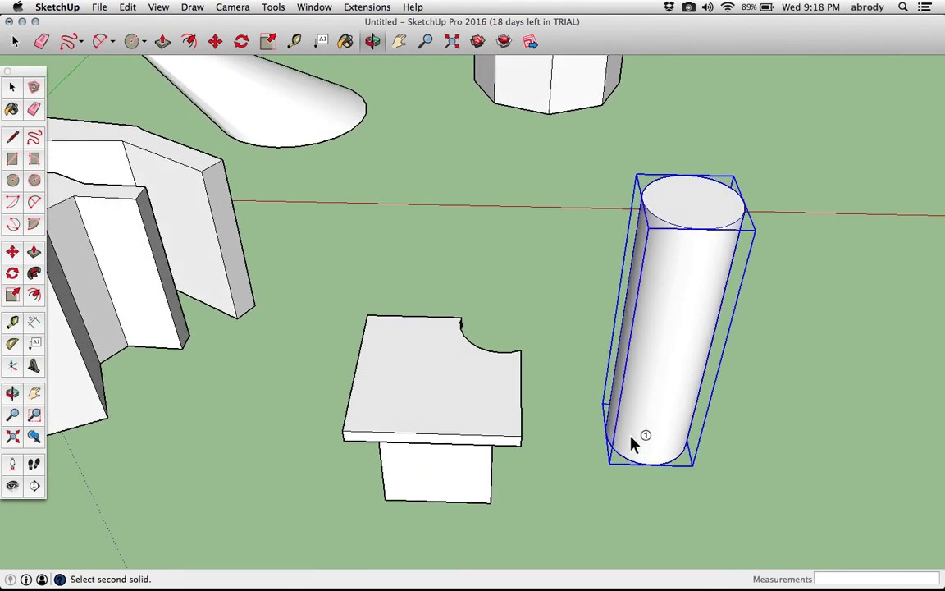
click(13, 42)
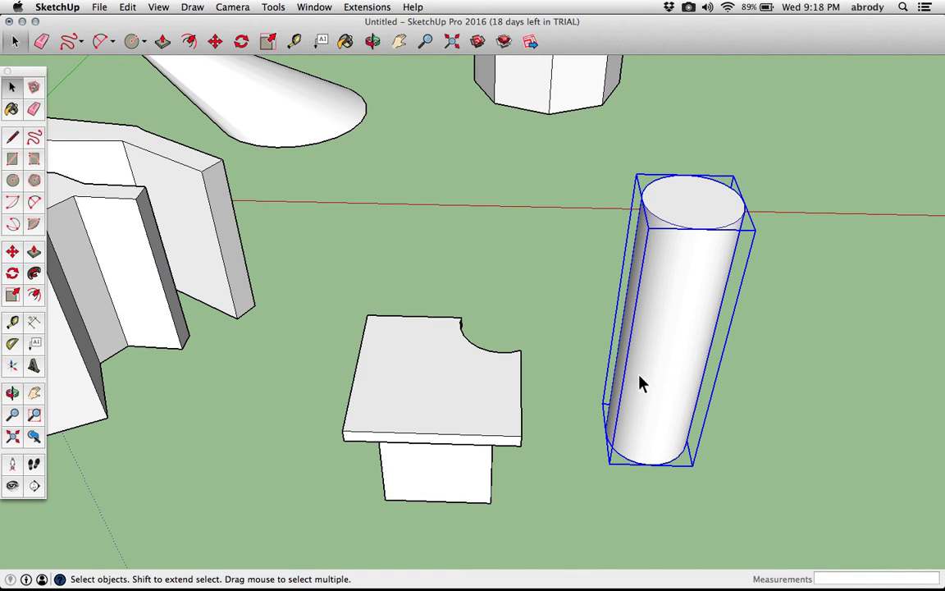
key(m)
click(661, 402)
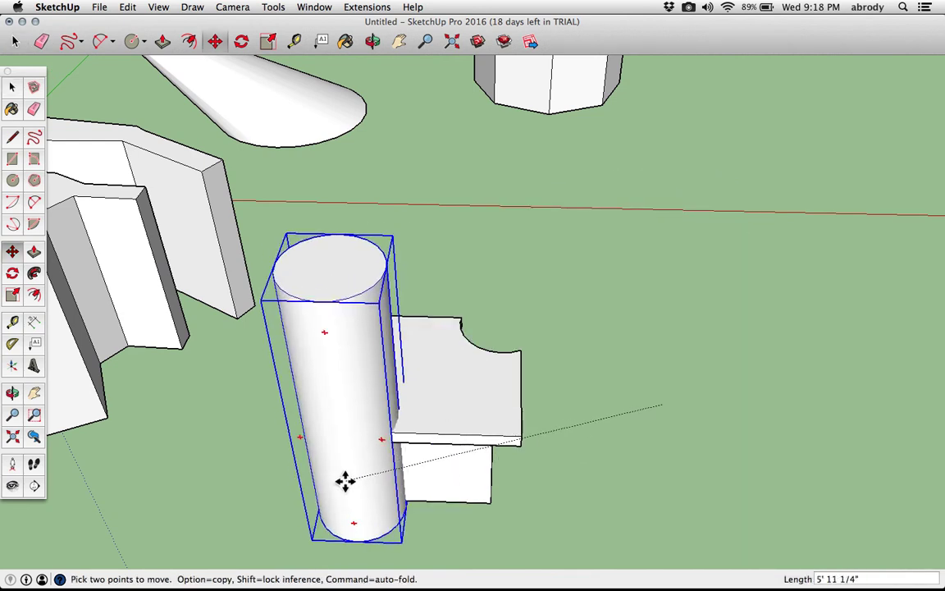
click(348, 479)
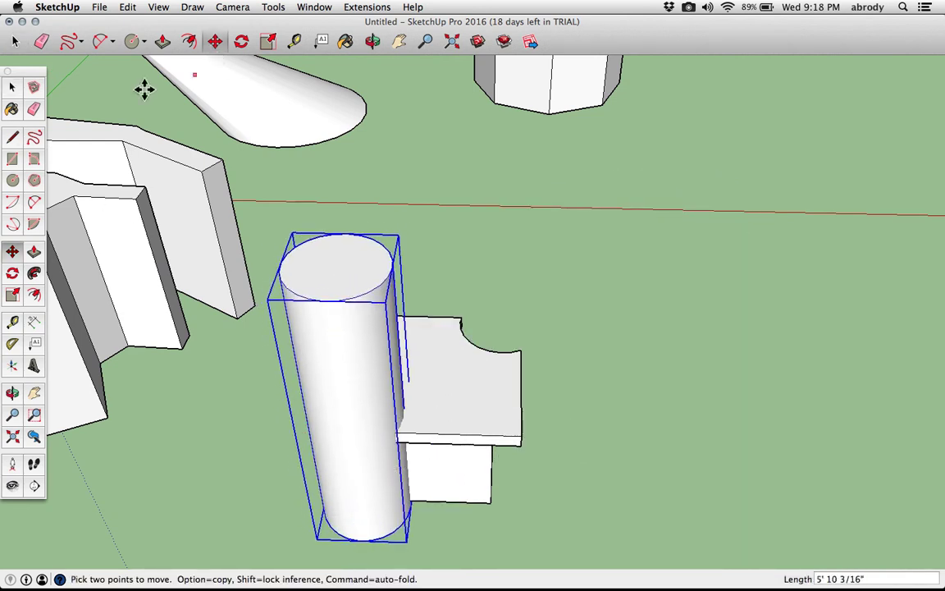
Step: Subtract the moved cylinder from the slab-topped block using the Solid Tools Subtract operation
click(274, 8)
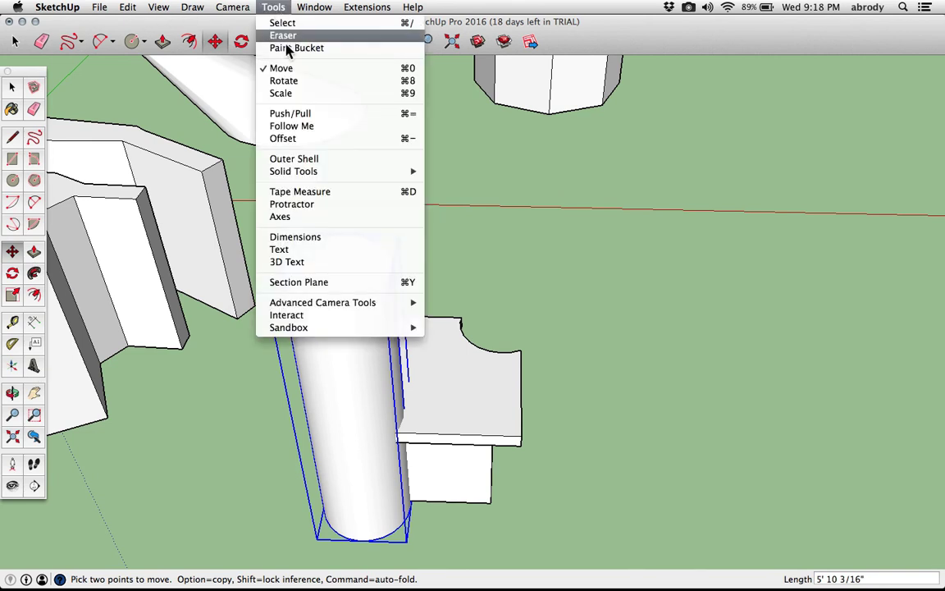
mouse_move(349, 177)
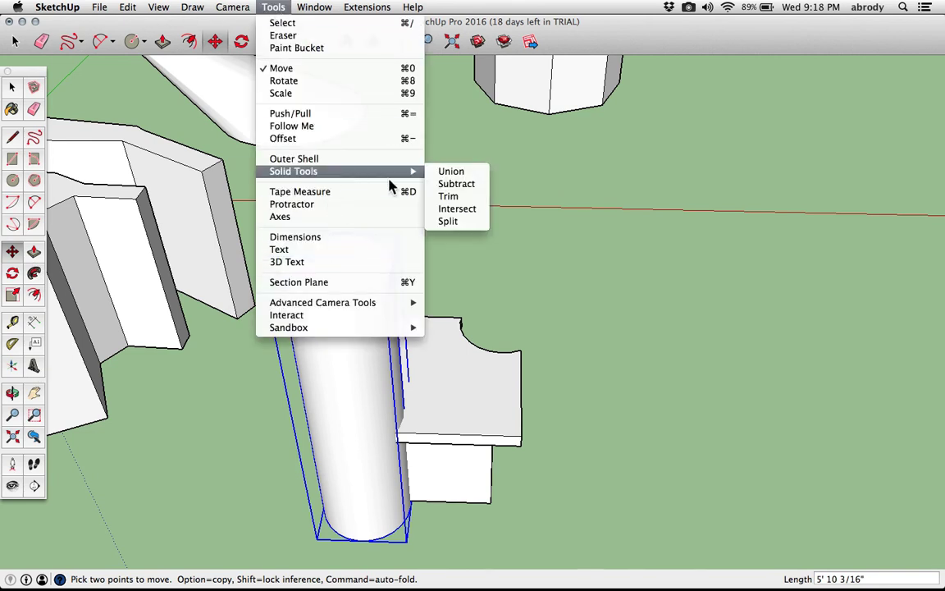
click(441, 183)
click(455, 439)
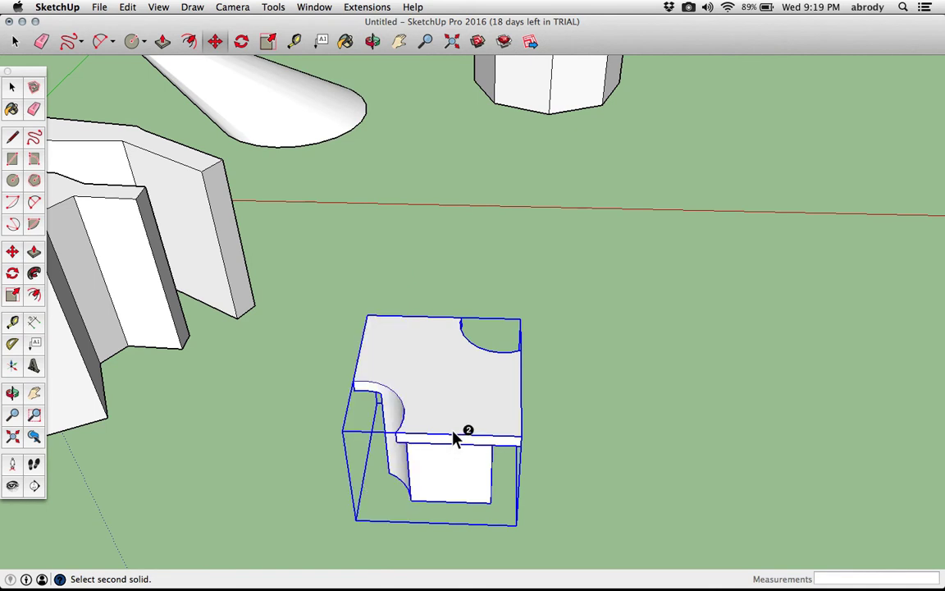
middle_drag(455, 401, 505, 344)
scroll(415, 403, up, 5)
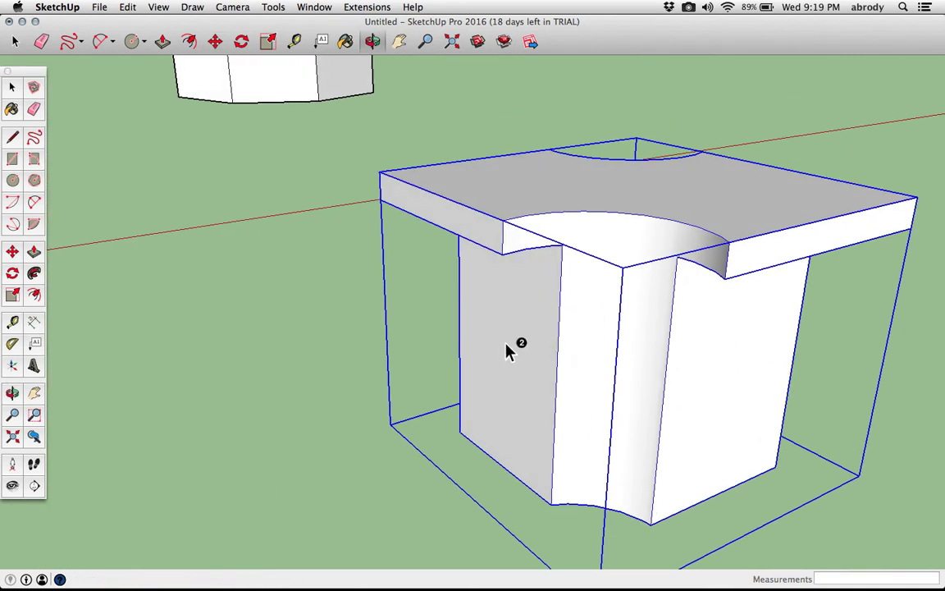
Step: Open the twice-cut slab-topped block group for editing
key(space)
click(238, 249)
click(578, 277)
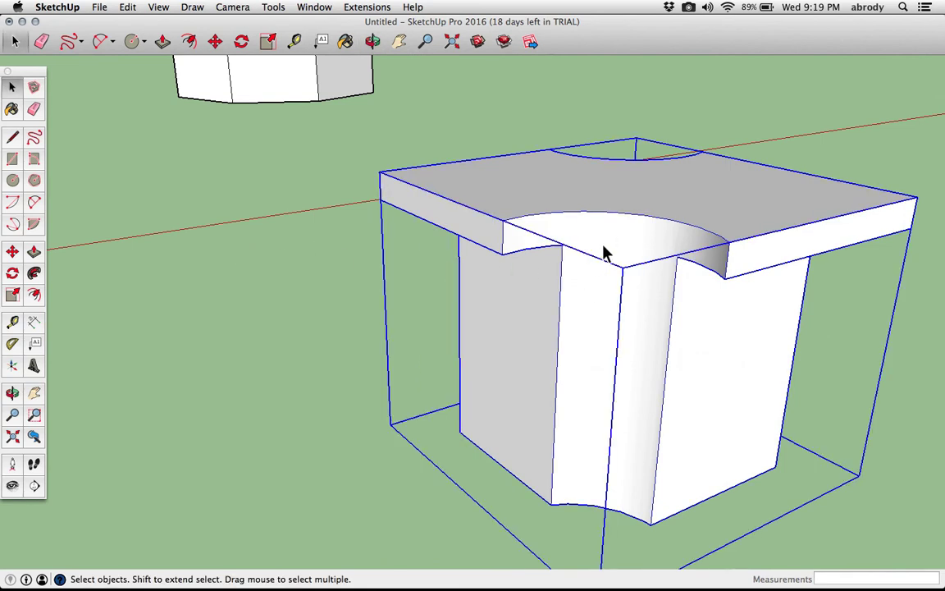
double_click(600, 272)
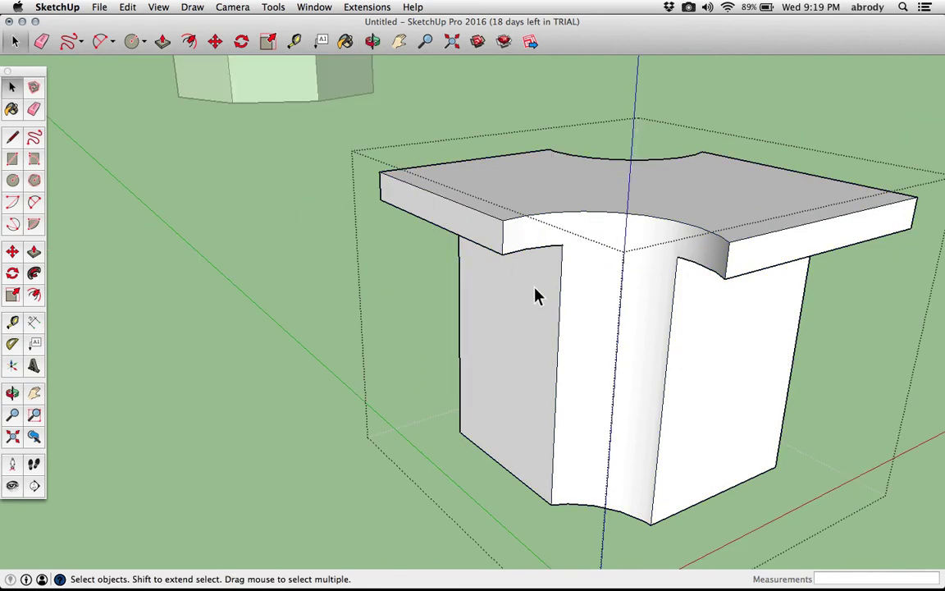
middle_drag(518, 276, 607, 376)
scroll(457, 256, up, 2)
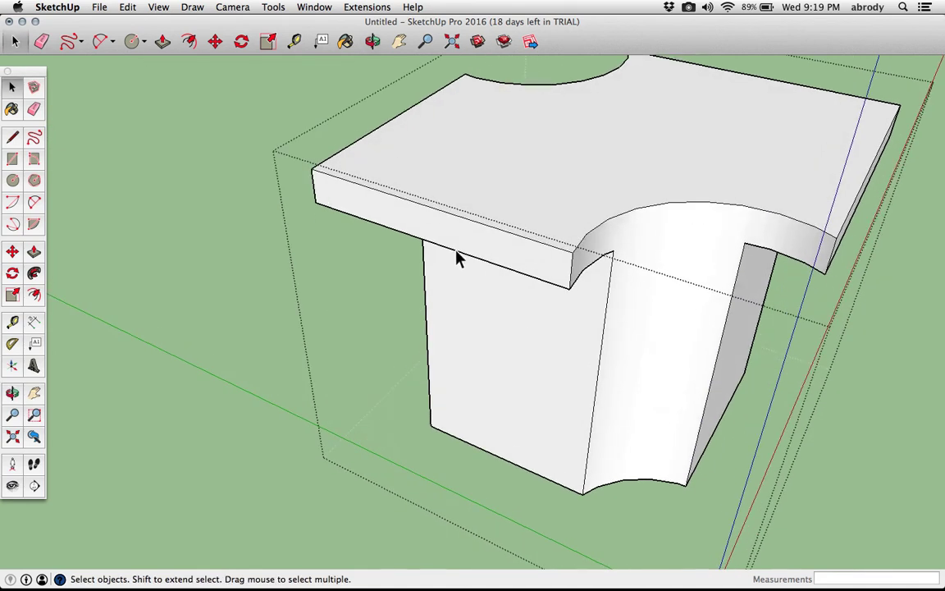
Step: Push/pull the slab's narrow side face beside the new corner cutout outward by about 1' 2 3/16"
click(336, 179)
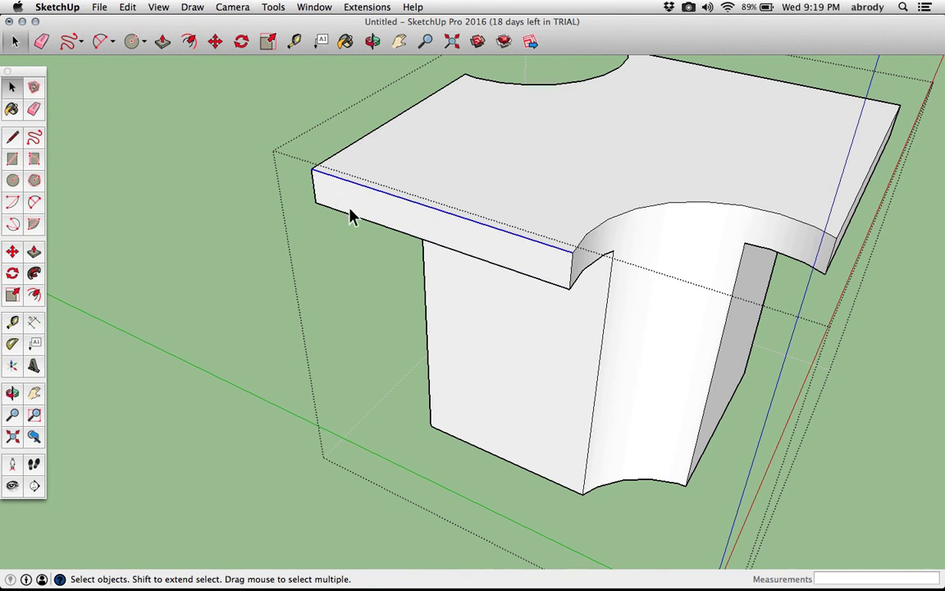
click(357, 210)
key(p)
drag(411, 237, 395, 264)
middle_drag(613, 309, 513, 308)
drag(513, 307, 791, 306)
middle_drag(746, 371, 565, 348)
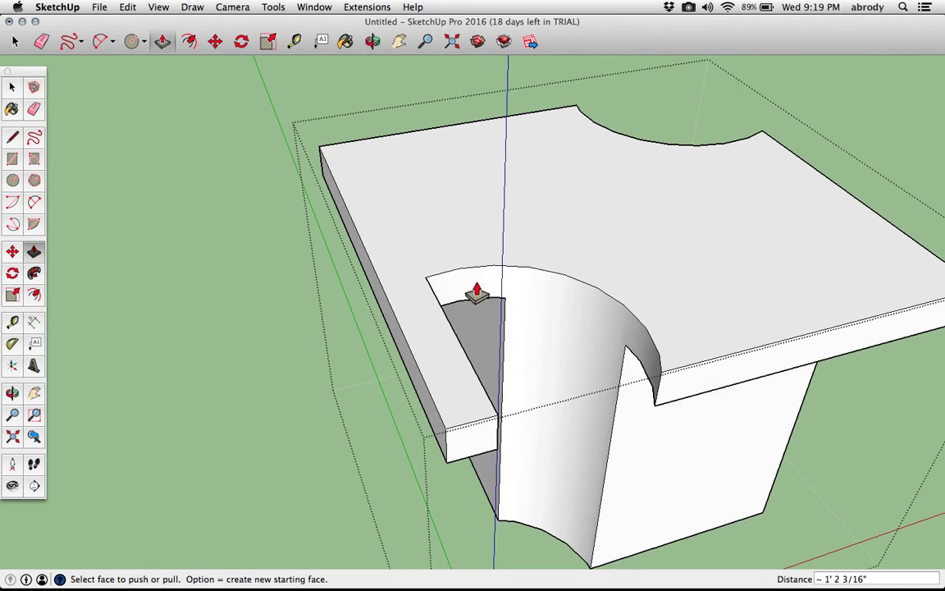
Step: Turn on the display of hidden geometry to expose the facets of the curved cutout
click(12, 139)
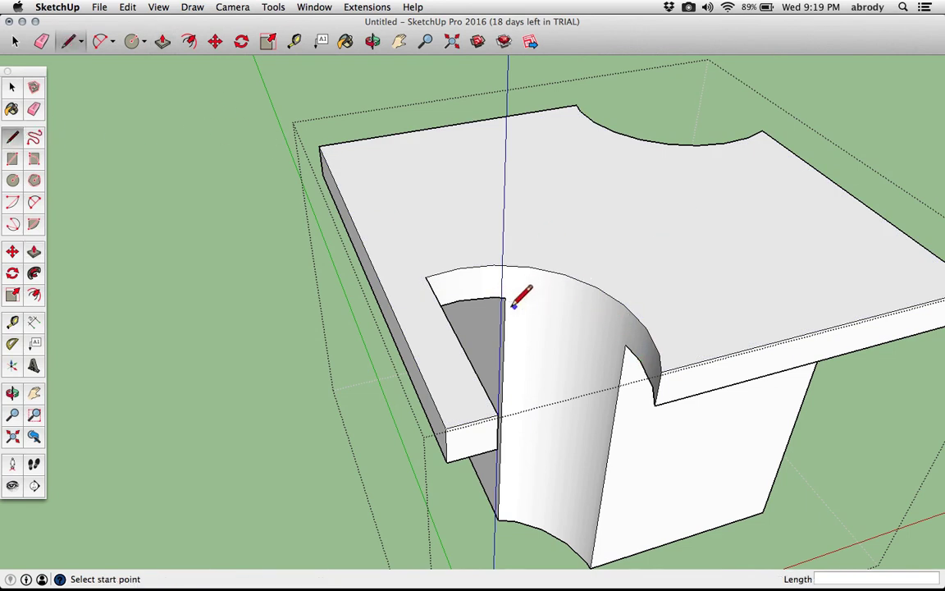
scroll(621, 308, up, 3)
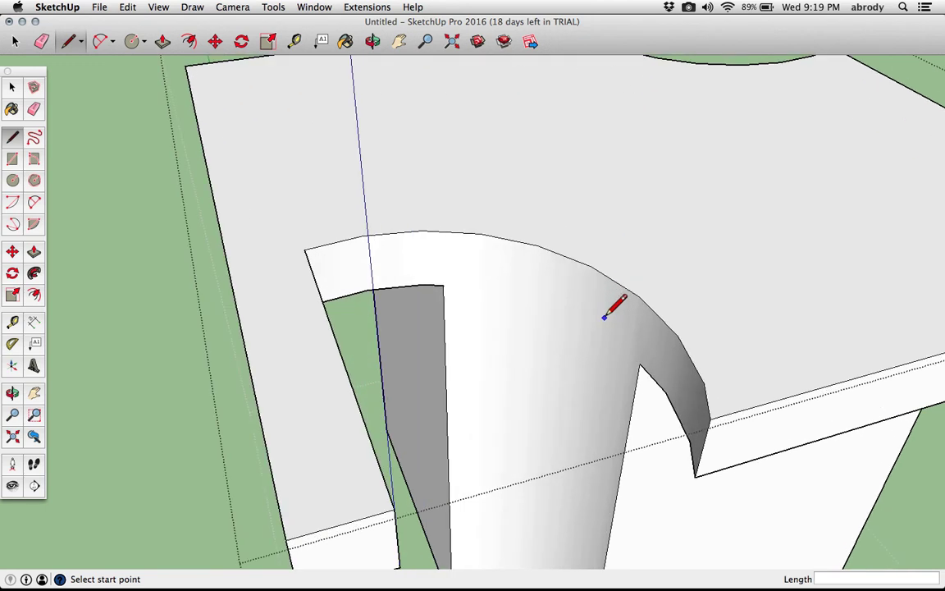
click(155, 7)
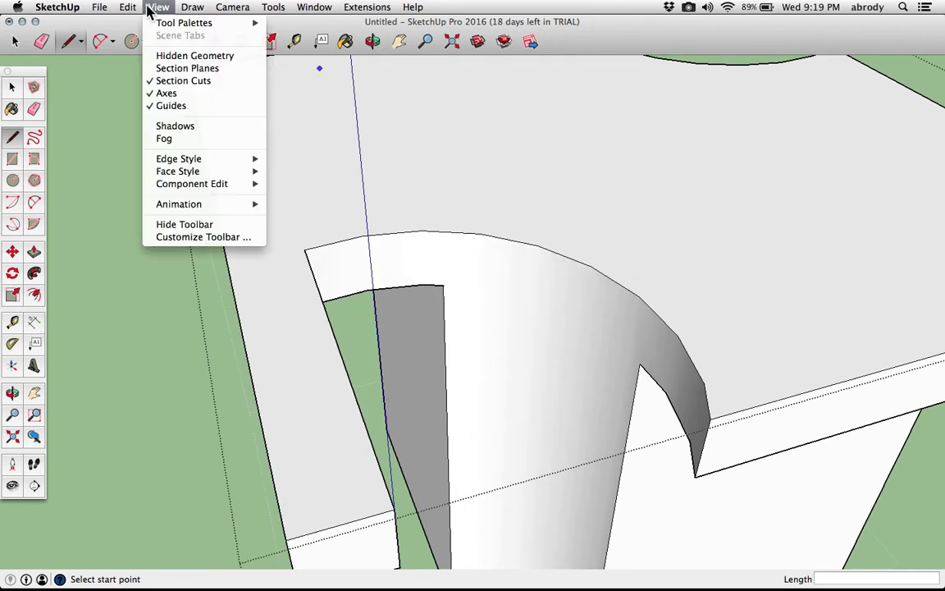
click(195, 55)
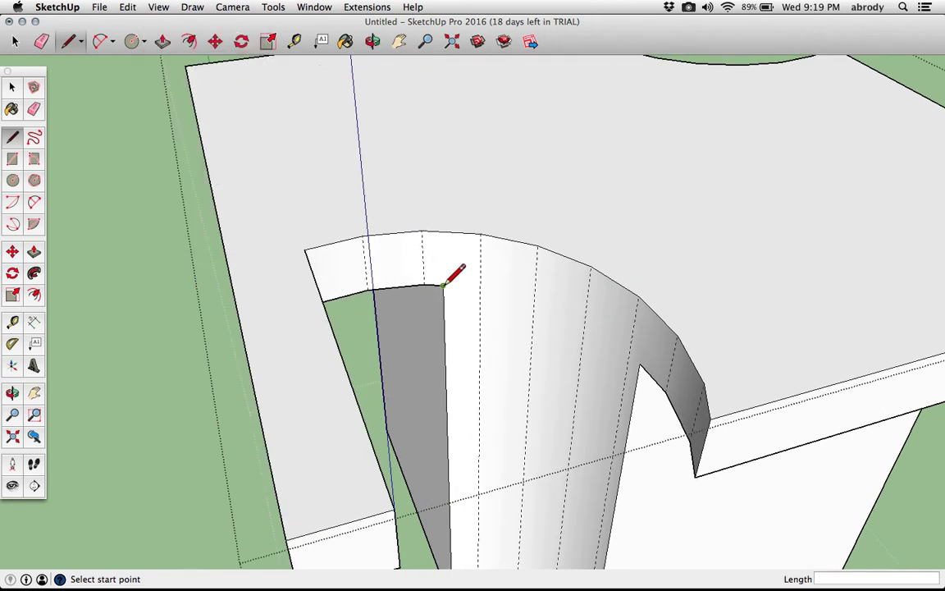
Step: Draw connected lines from facet to facet across the curved cutout, continuing the slab's underside edge, and undo the last segment
click(442, 286)
click(480, 287)
click(480, 286)
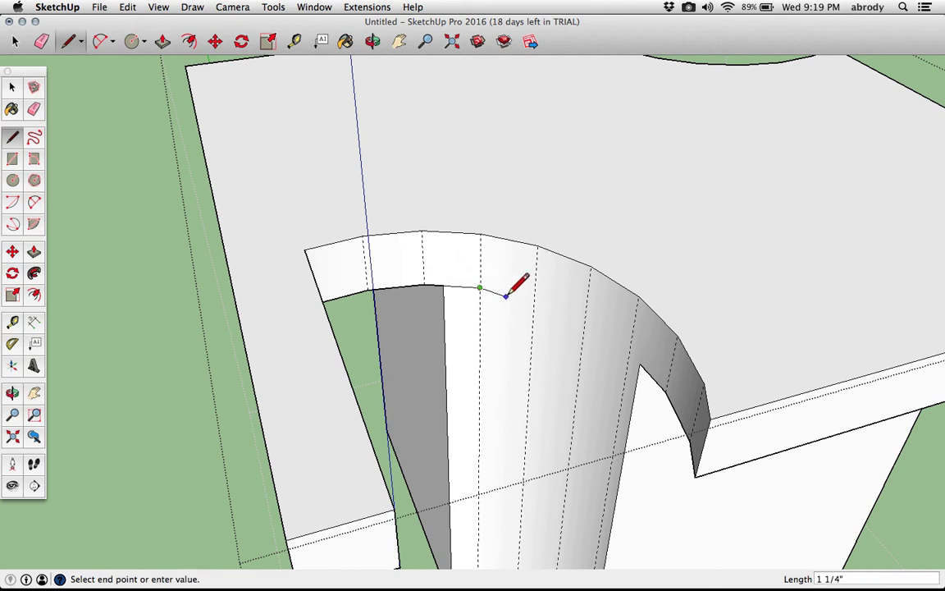
click(534, 299)
click(534, 299)
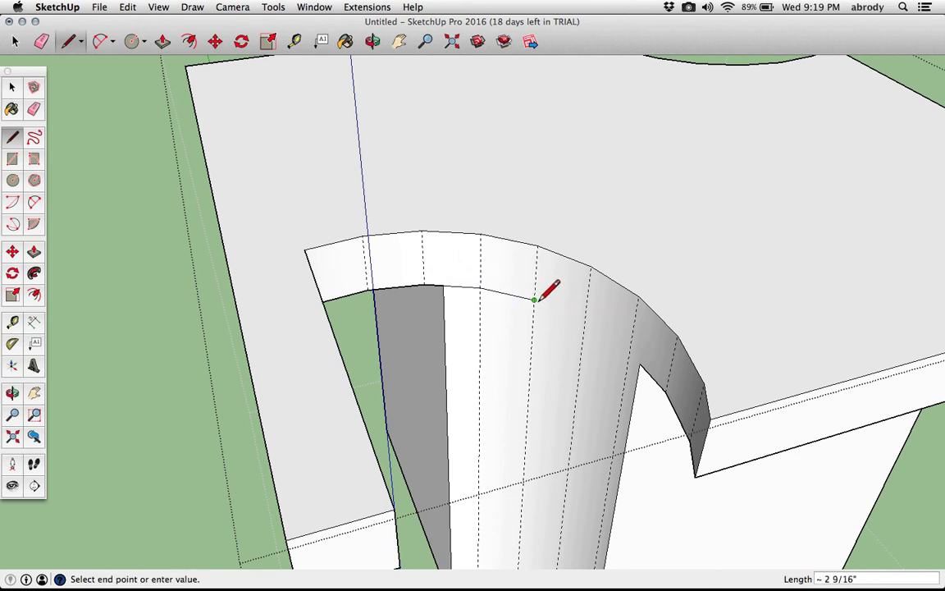
click(584, 320)
click(584, 321)
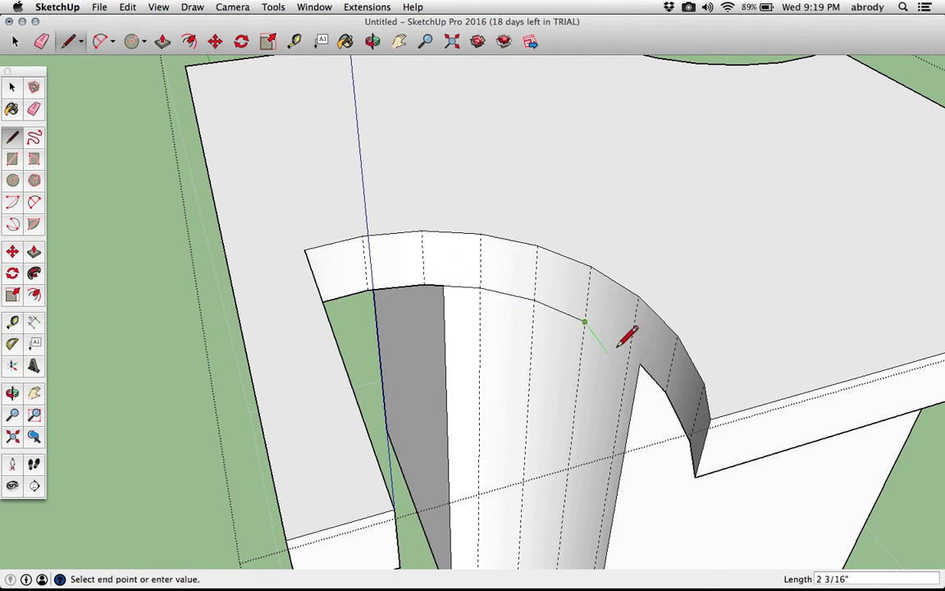
click(630, 351)
click(631, 354)
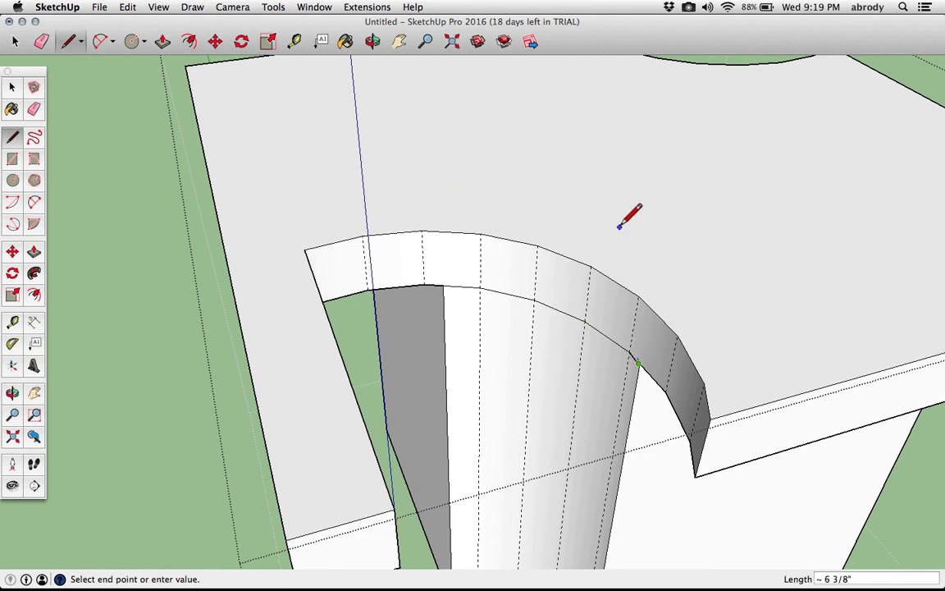
key(super+z)
Step: Push/pull two separate upper facets of the curved cutout outward, the second by about 2 15/16"
key(p)
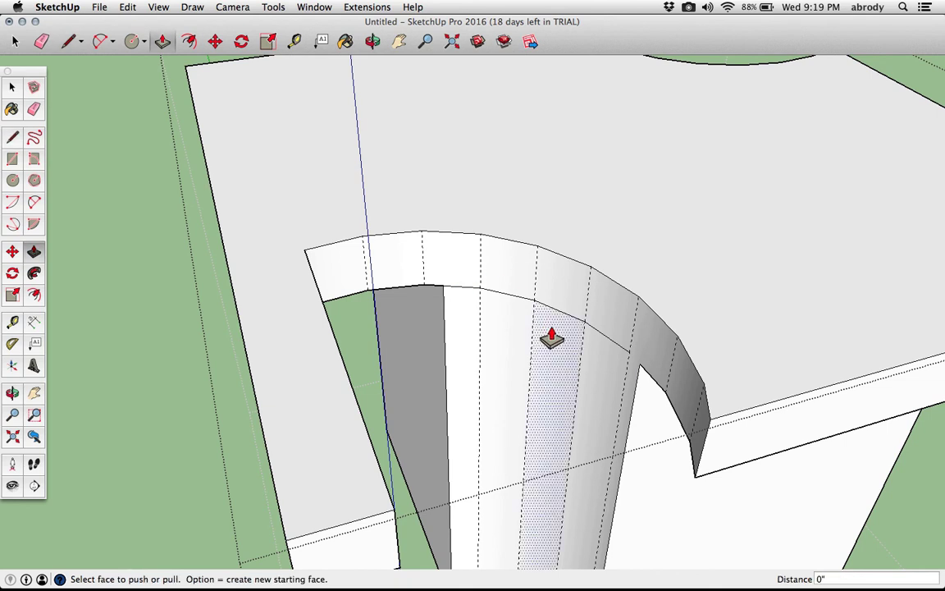
click(546, 329)
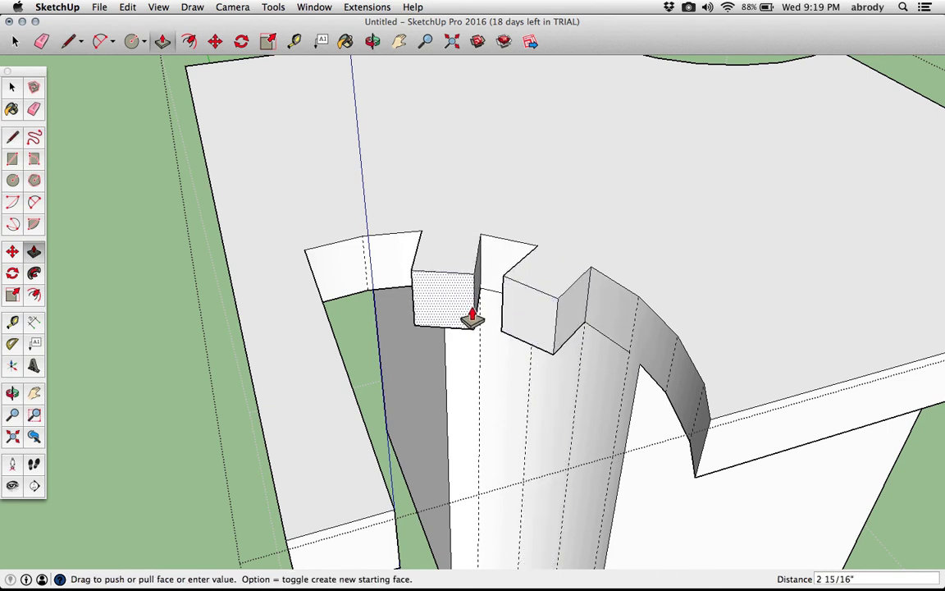
click(472, 317)
scroll(378, 204, down, 1)
scroll(378, 203, down, 3)
Step: Leave the block group's editing mode and clear the selection
middle_drag(382, 207, 226, 230)
scroll(313, 259, down, 2)
scroll(313, 259, down, 2)
key(space)
click(213, 240)
middle_drag(533, 222, 665, 264)
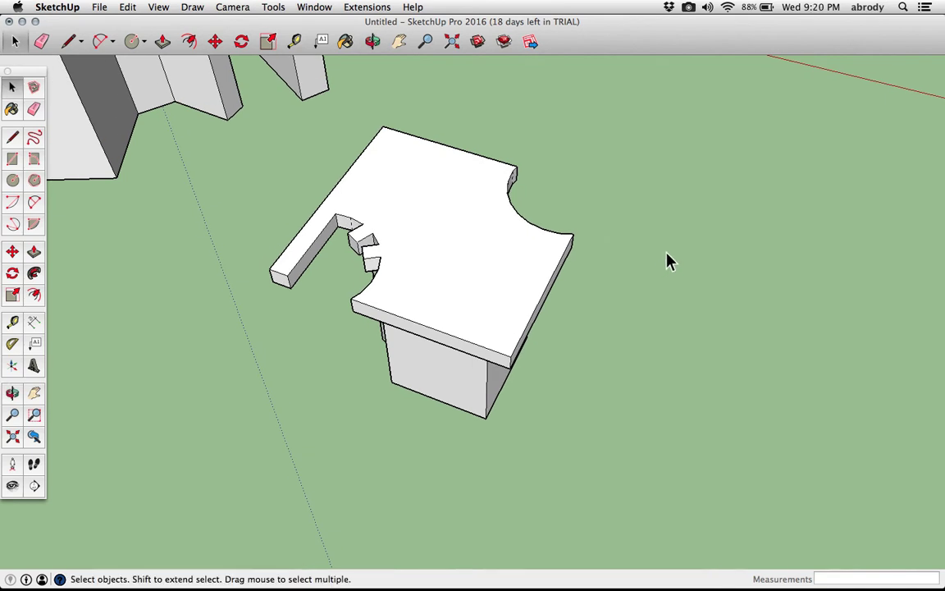
scroll(667, 253, down, 3)
middle_drag(662, 268, 582, 255)
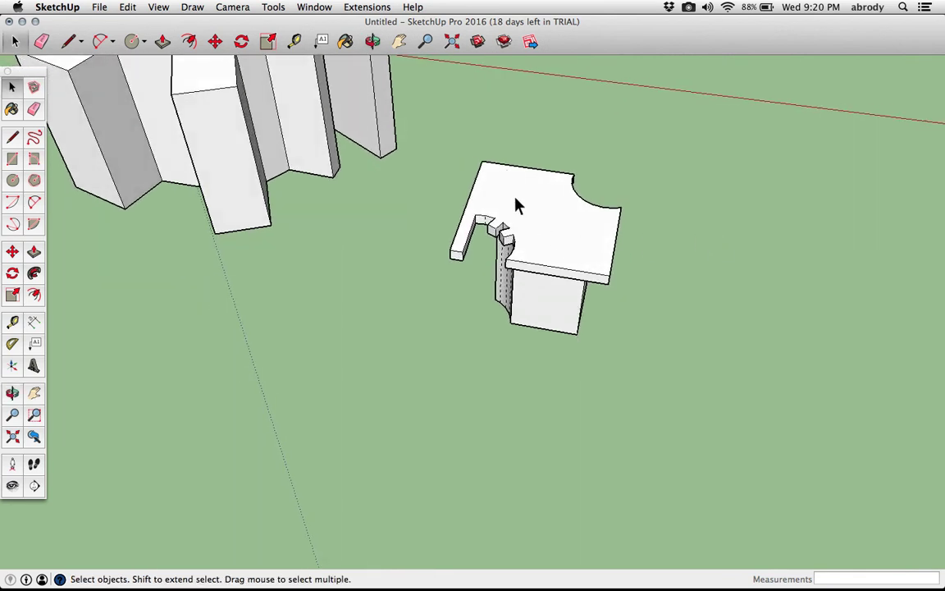
Step: Draw a 24-sided circle with a radius of about 1 1/4" on the ground in front of the block
click(12, 181)
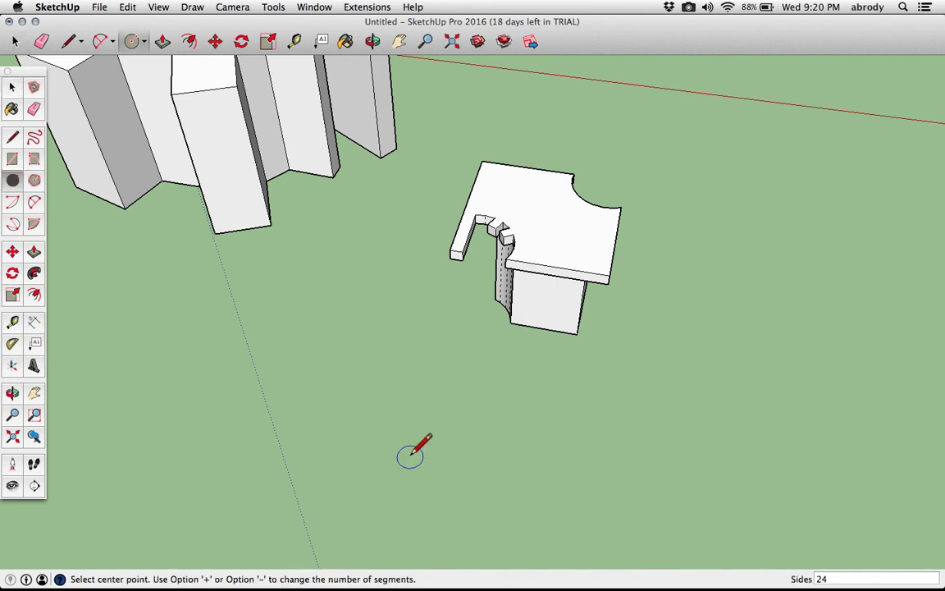
click(474, 440)
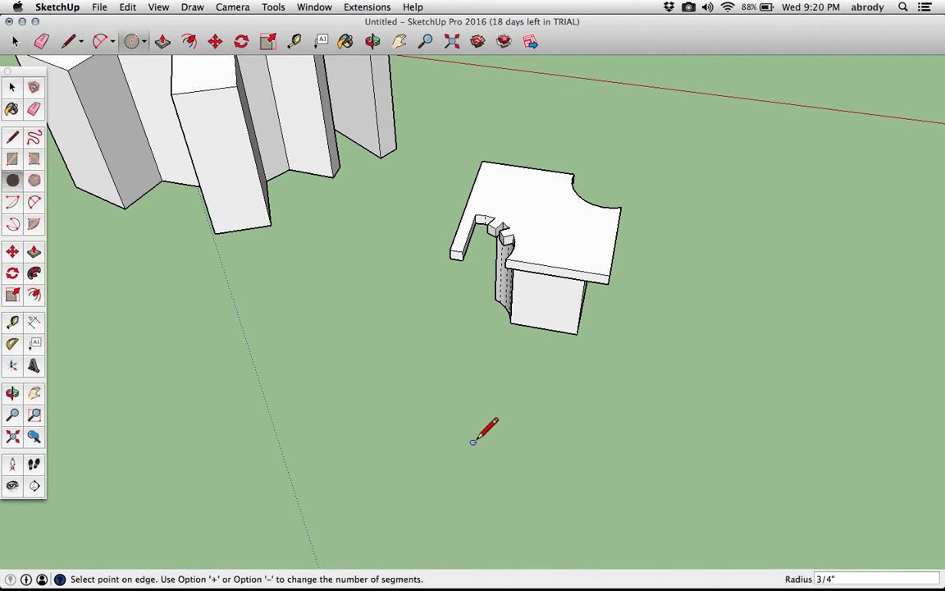
scroll(482, 435, up, 3)
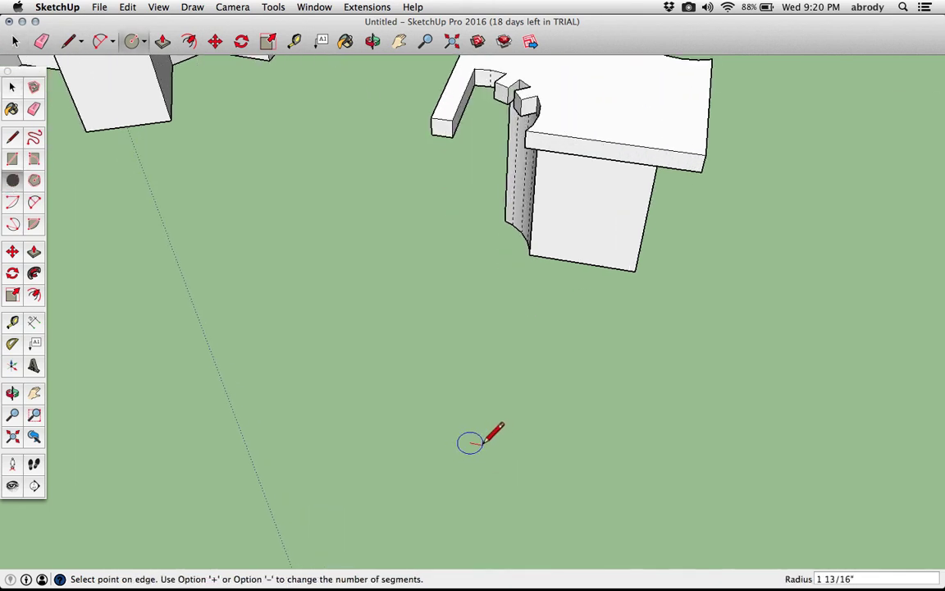
click(474, 447)
Step: Extrude the small circle into a cylinder 1'6" high
key(p)
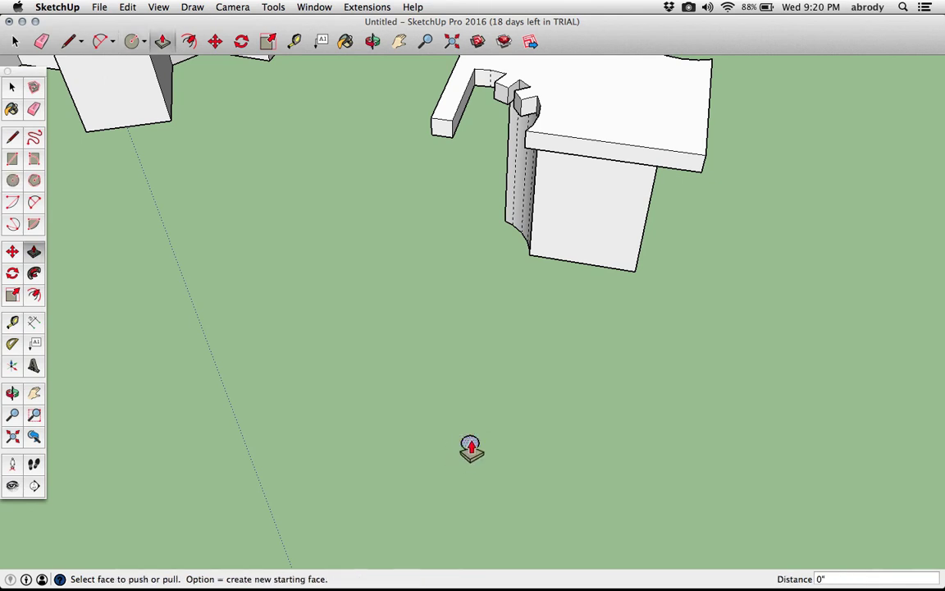
click(468, 445)
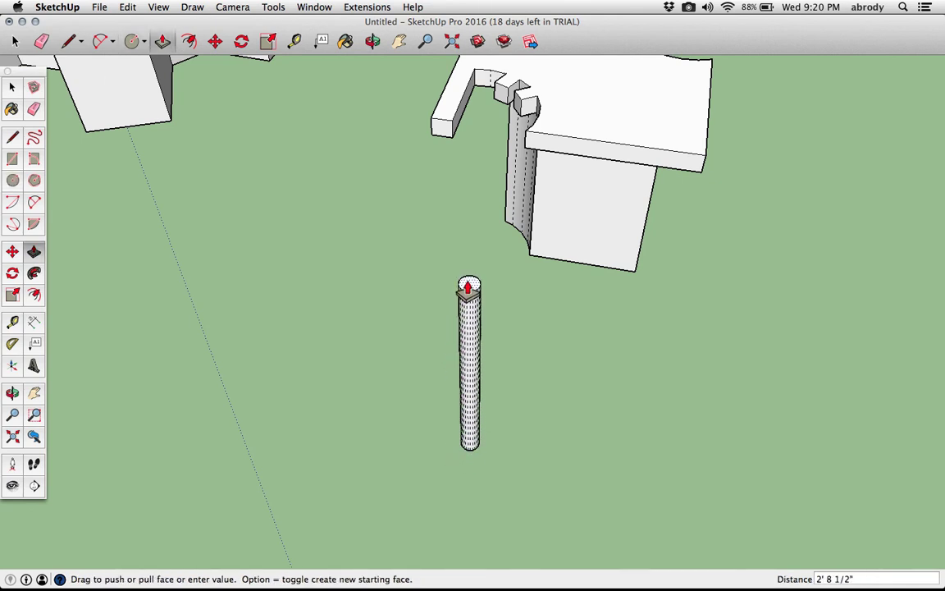
click(508, 323)
text(1'6)
key(Return)
Step: Taper the slender cylinder by setting its bottom circle's radius to 0.25" through Entity Info
middle_drag(527, 483, 507, 456)
middle_drag(422, 452, 415, 271)
middle_drag(431, 432, 414, 217)
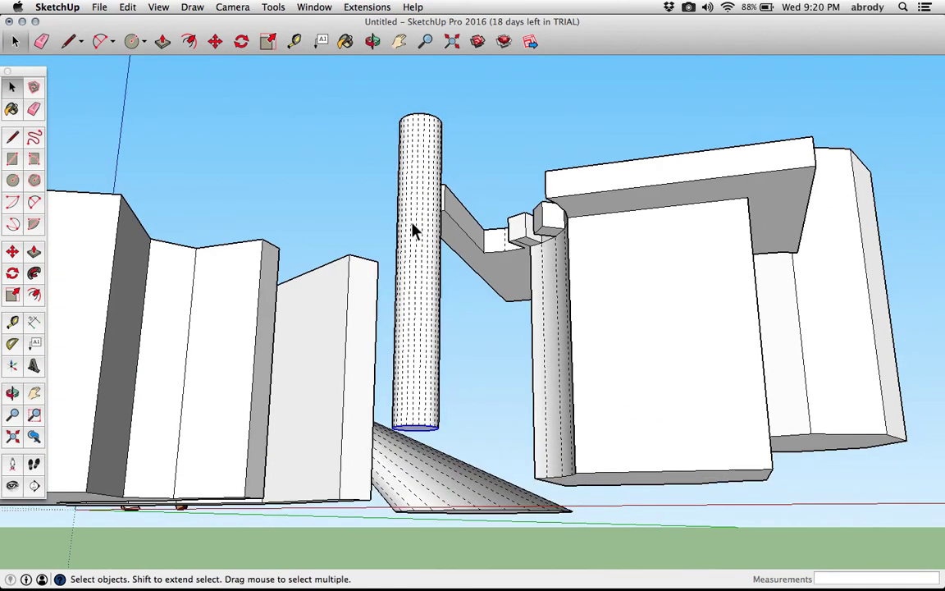
right_click(415, 425)
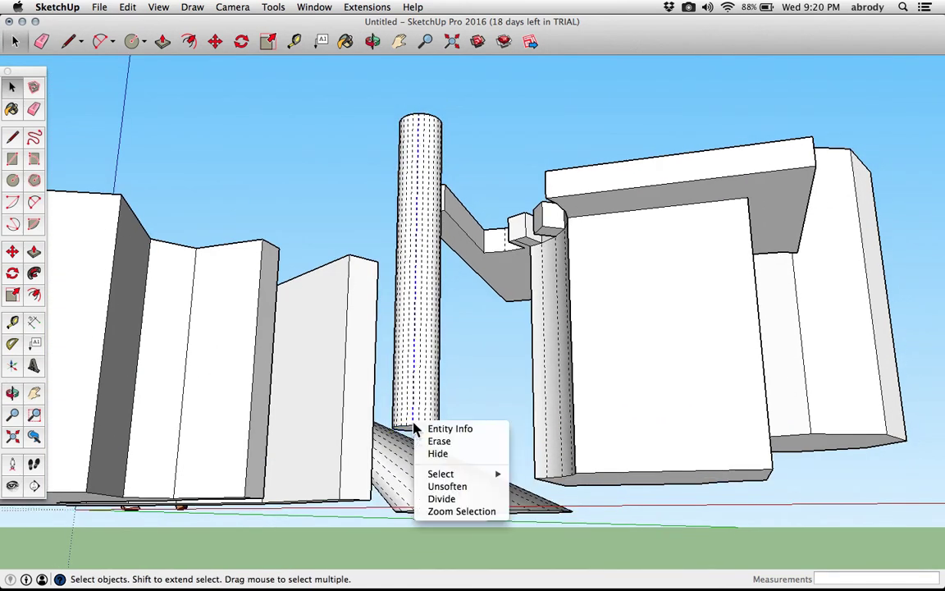
click(401, 431)
scroll(402, 432, up, 2)
scroll(402, 439, up, 3)
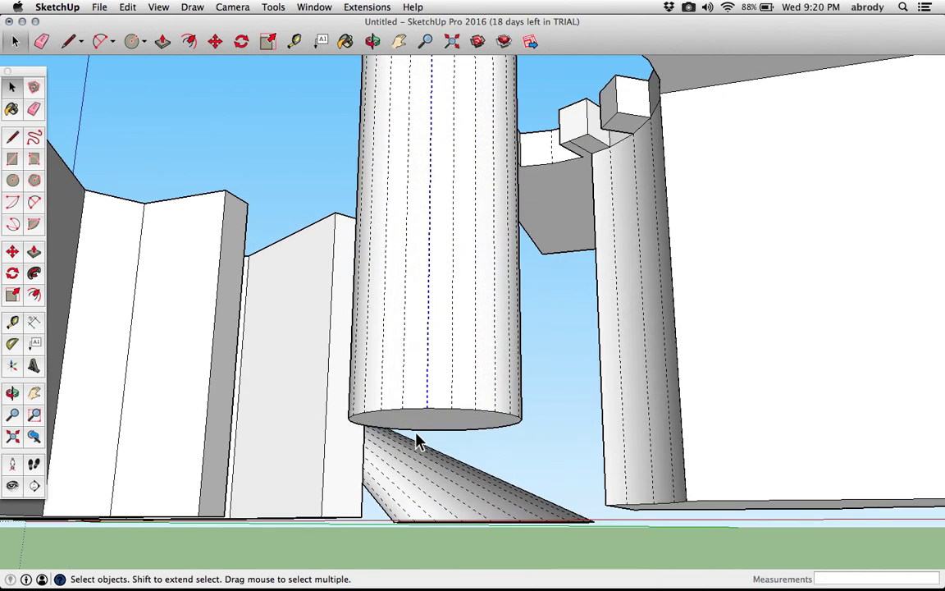
click(417, 437)
right_click(419, 435)
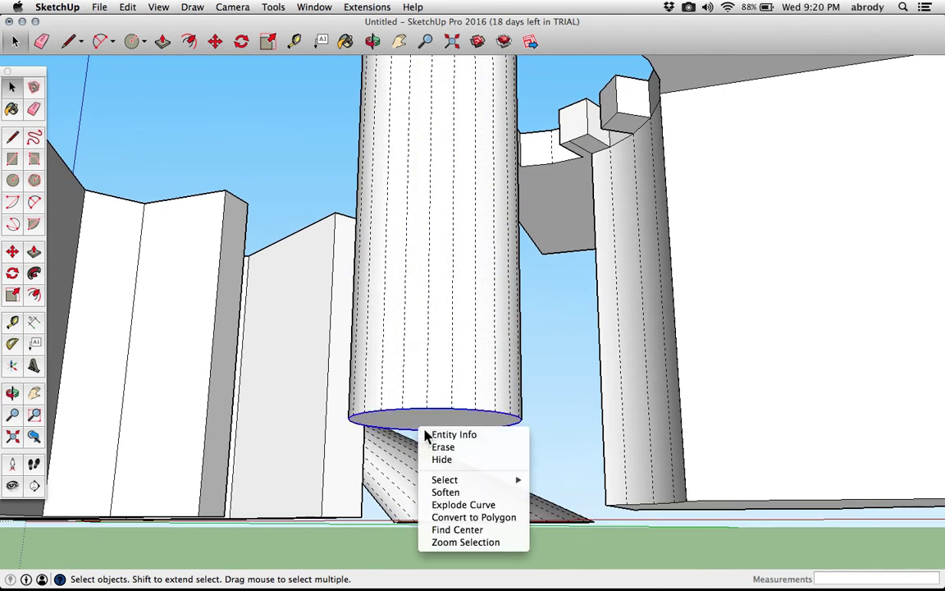
click(423, 434)
triple_click(615, 145)
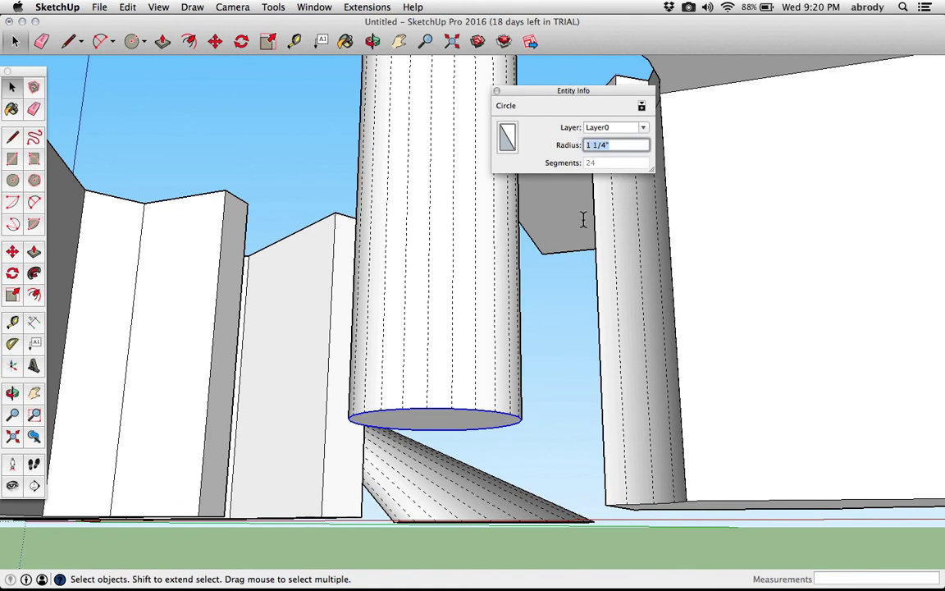
text(.25)
key(Return)
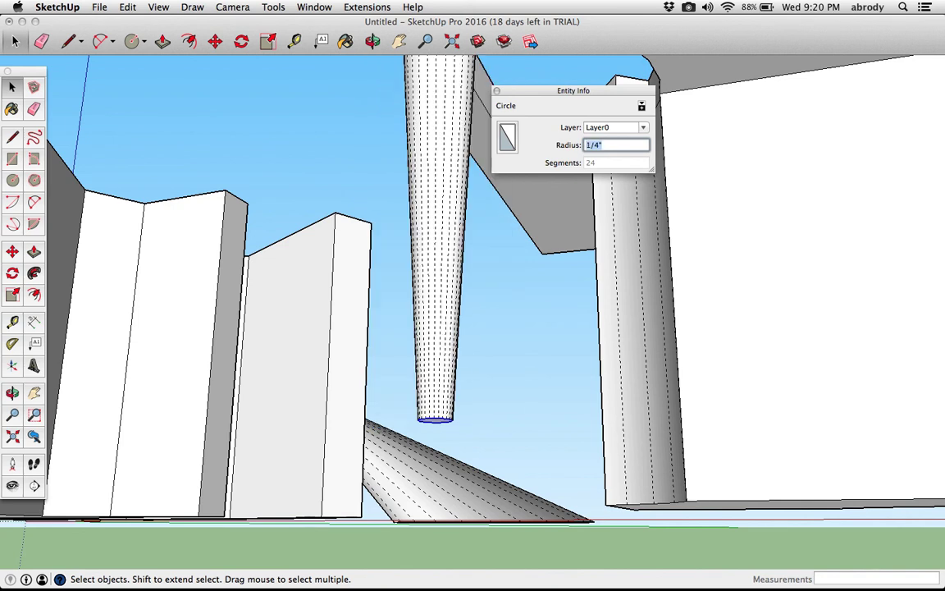
Step: Turn off the display of hidden geometry
middle_drag(473, 434, 259, 130)
click(159, 7)
click(166, 55)
Step: Make the whole tapered cylinder a component named Leg and close Entity Info
middle_drag(457, 400, 599, 376)
click(581, 371)
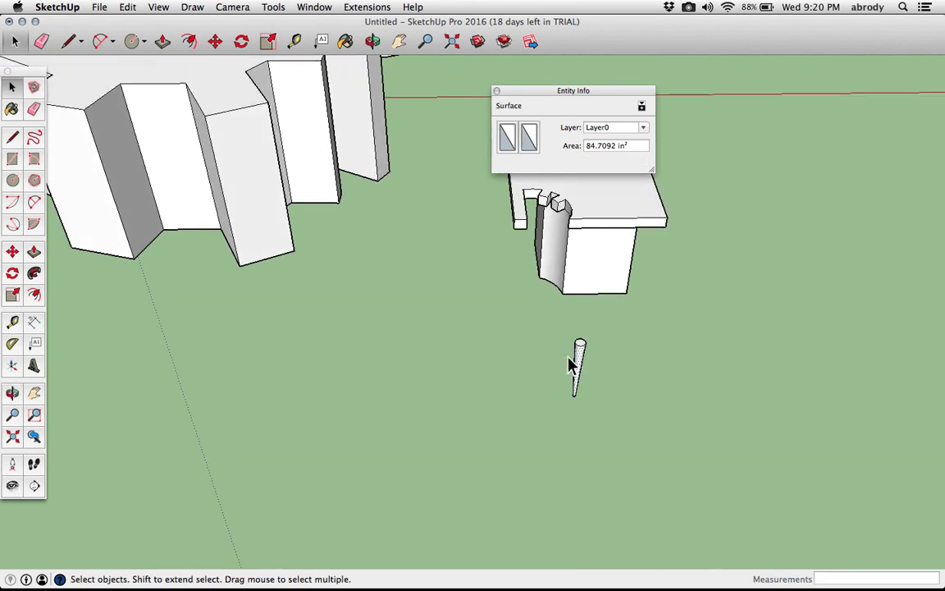
drag(539, 313, 627, 448)
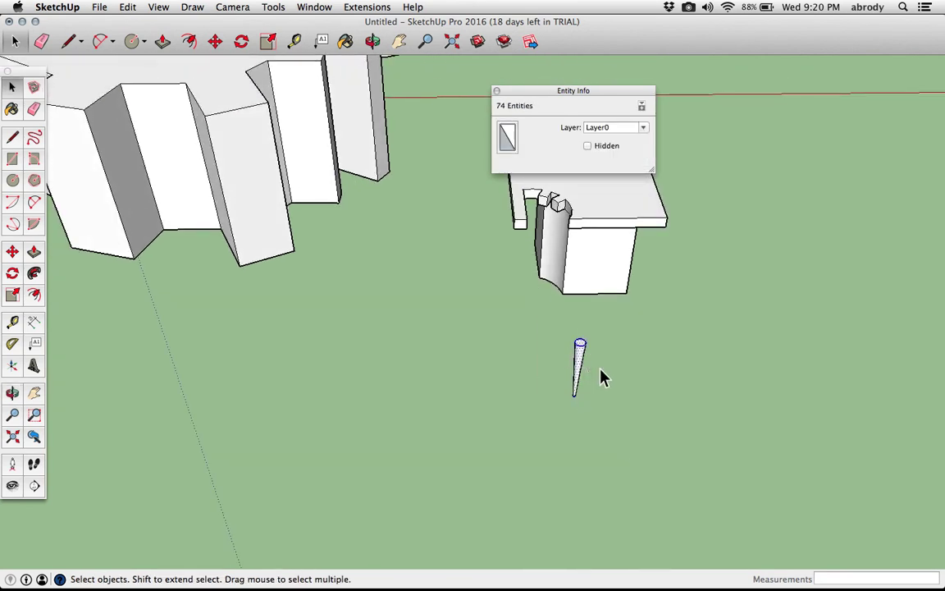
right_click(578, 353)
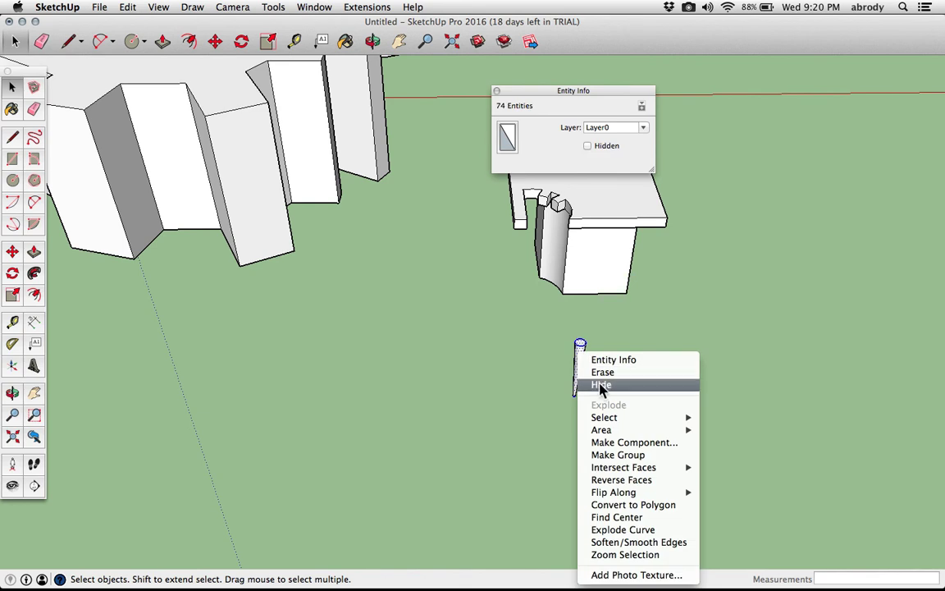
click(620, 443)
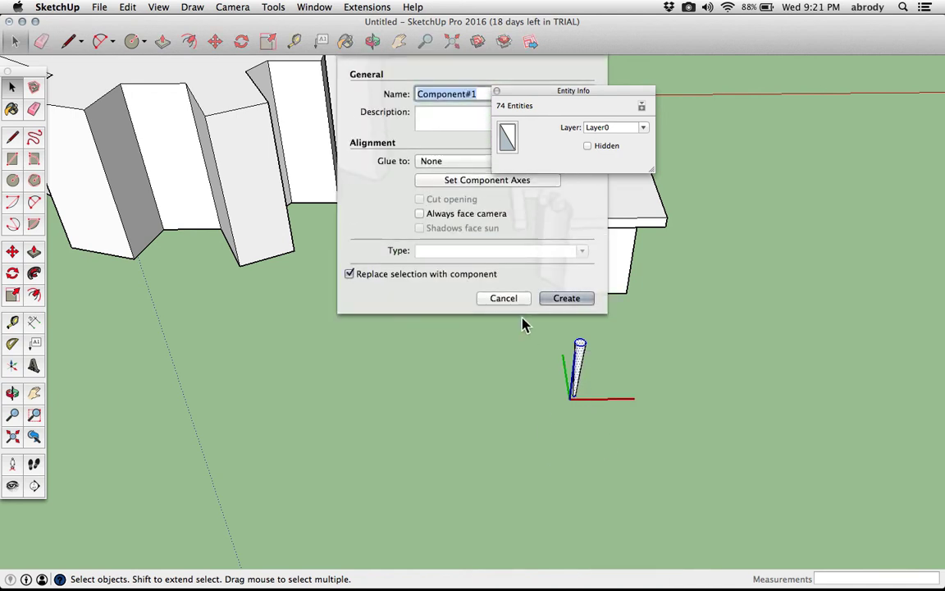
click(497, 96)
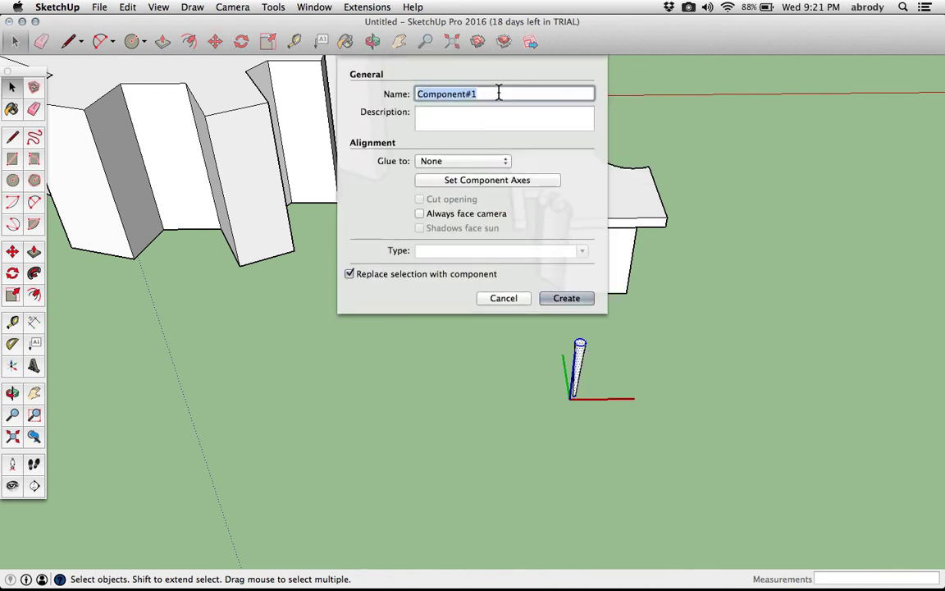
text(Leg)
key(Return)
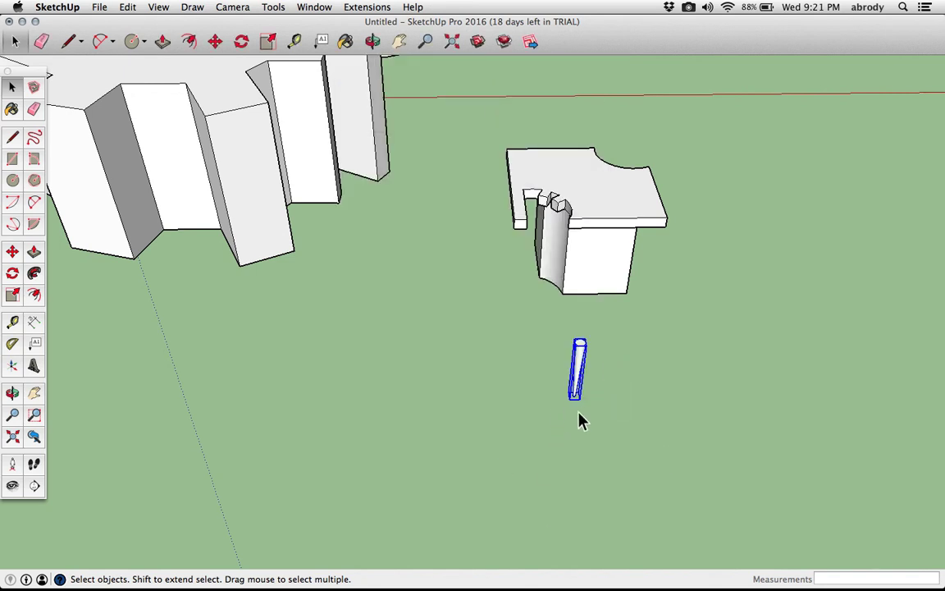
Step: Try copying the leg component about 1' 10" forward along the green axis, and undo the copy
key(ctrl+Up)
key(ctrl+Up)
key(m)
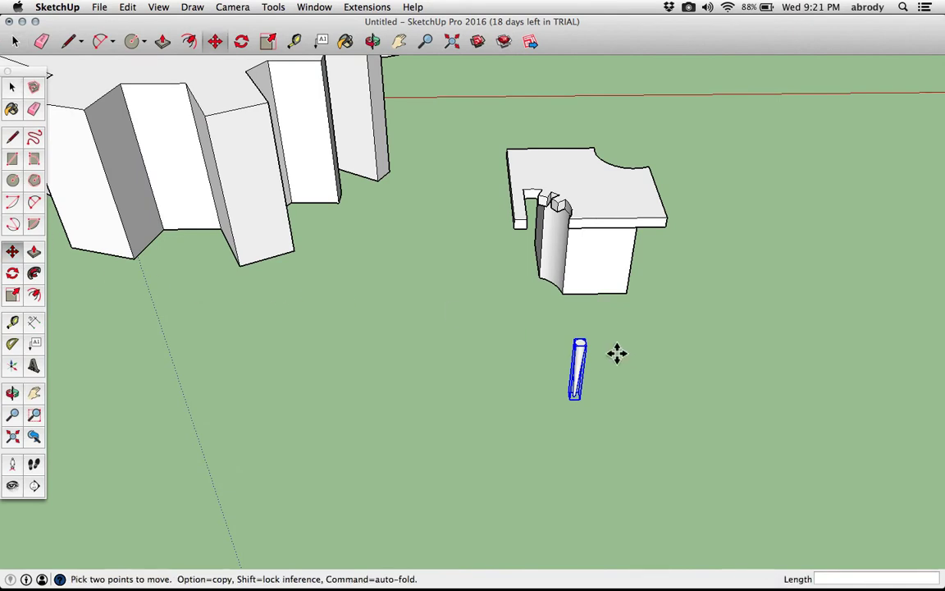
click(556, 398)
key(alt)
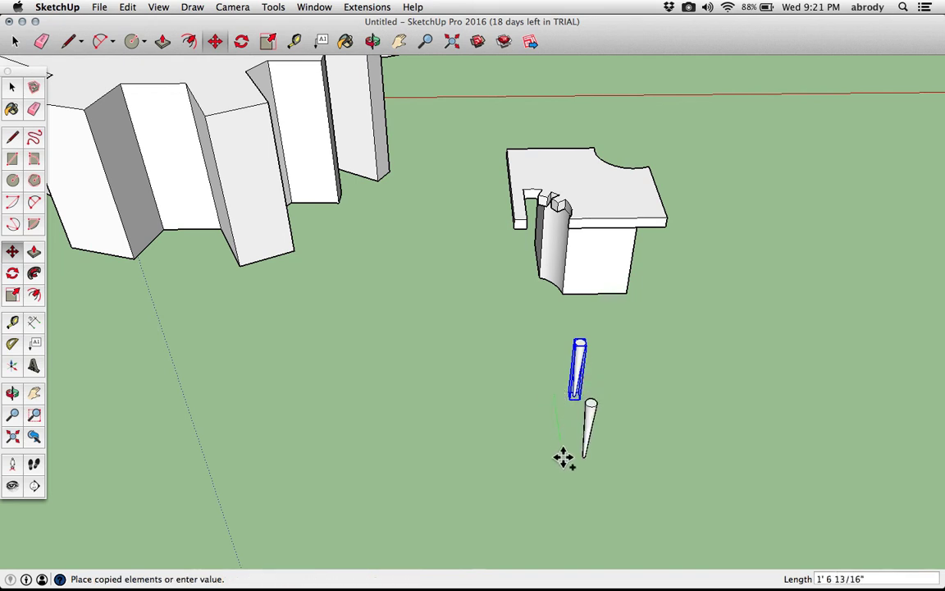
click(565, 461)
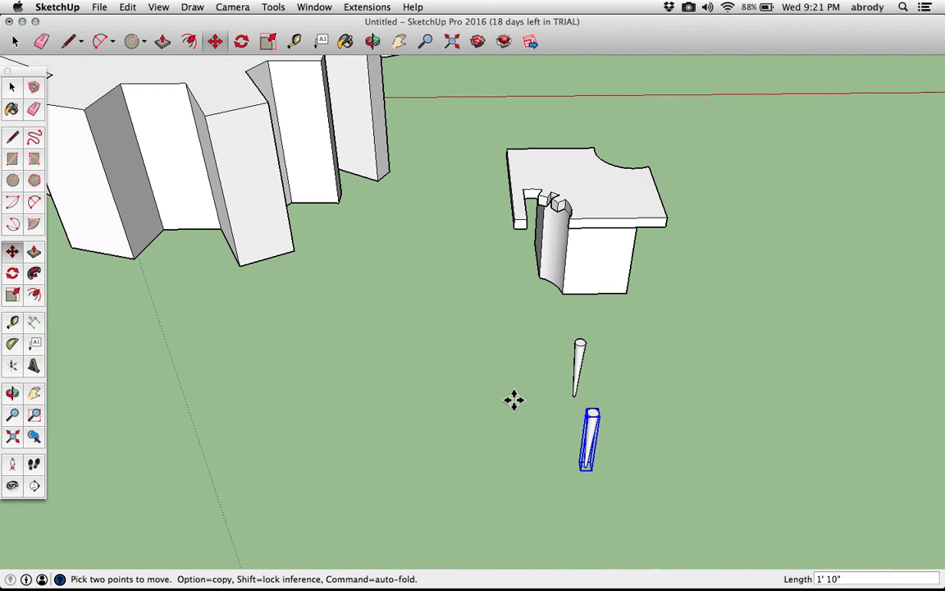
key(super+z)
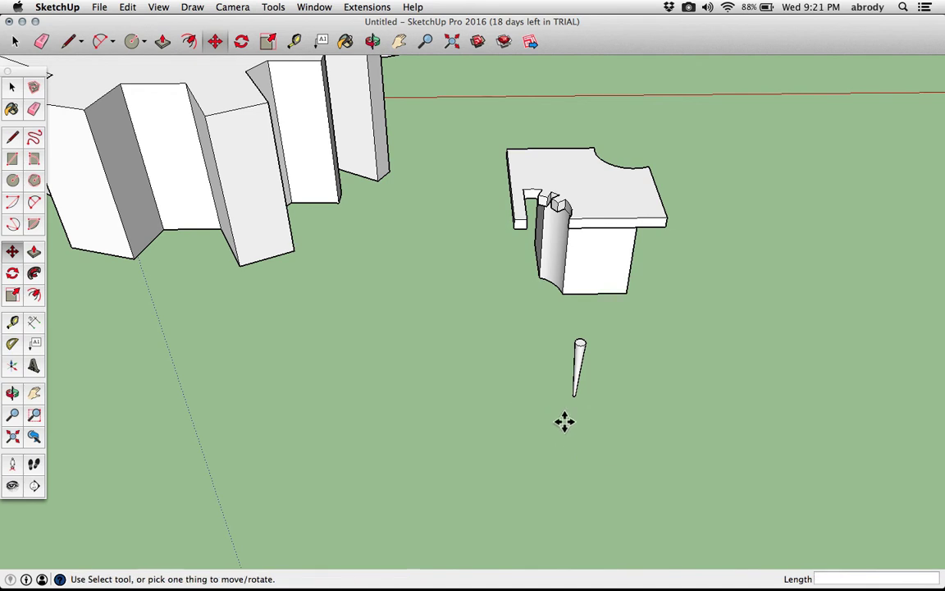
Step: Make a copy of the leg component rotated 30° on the ground plane about a centre point in front of it
click(11, 87)
click(579, 350)
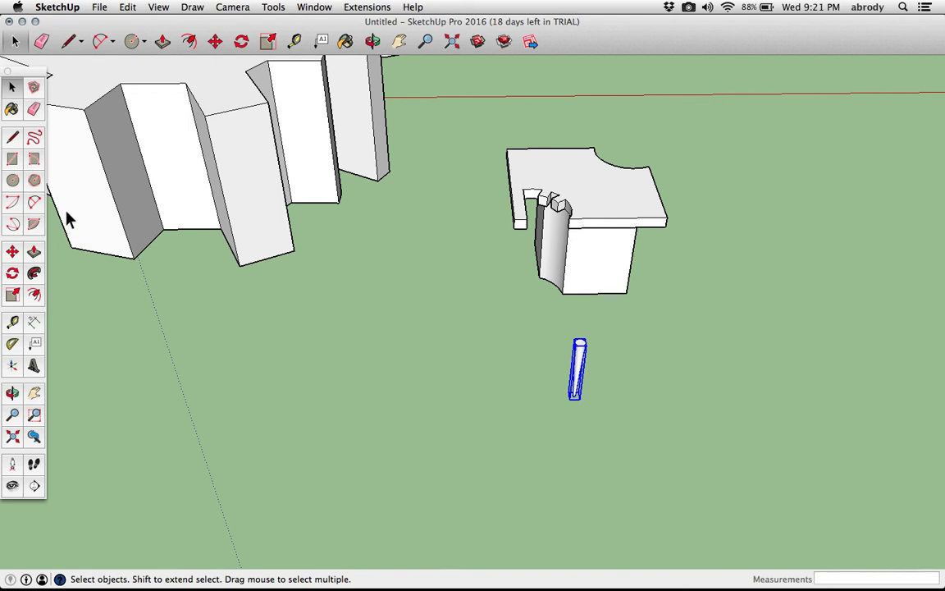
click(240, 43)
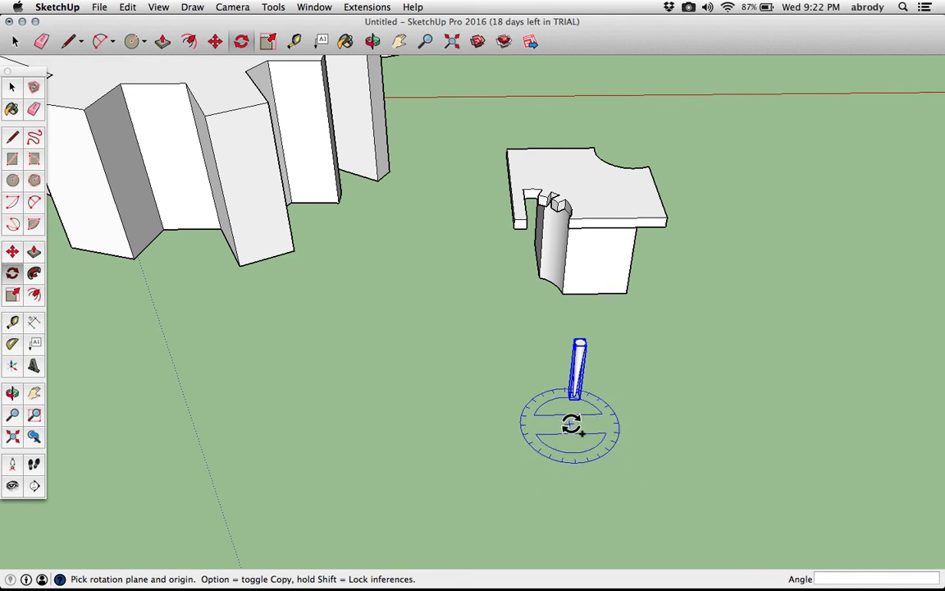
click(587, 463)
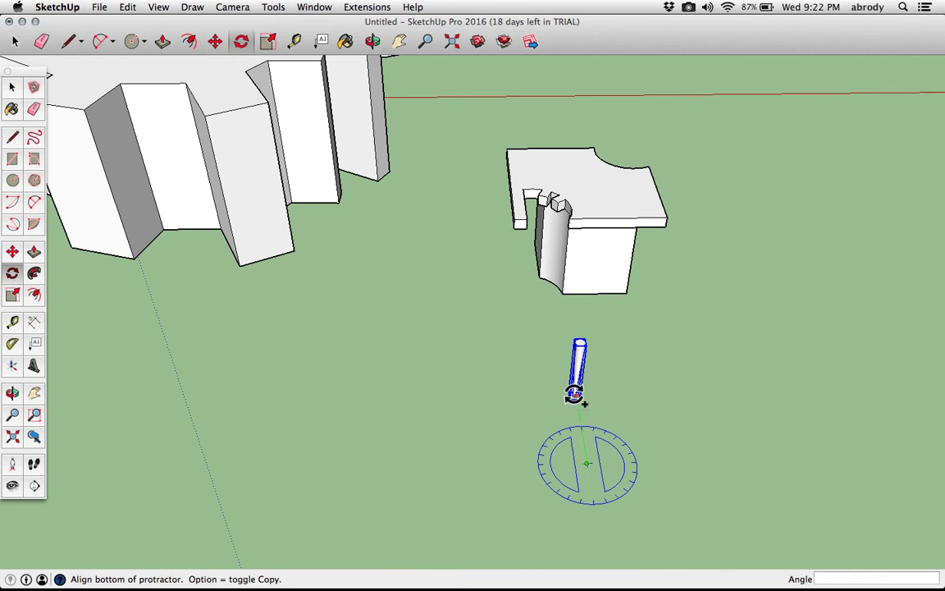
click(574, 393)
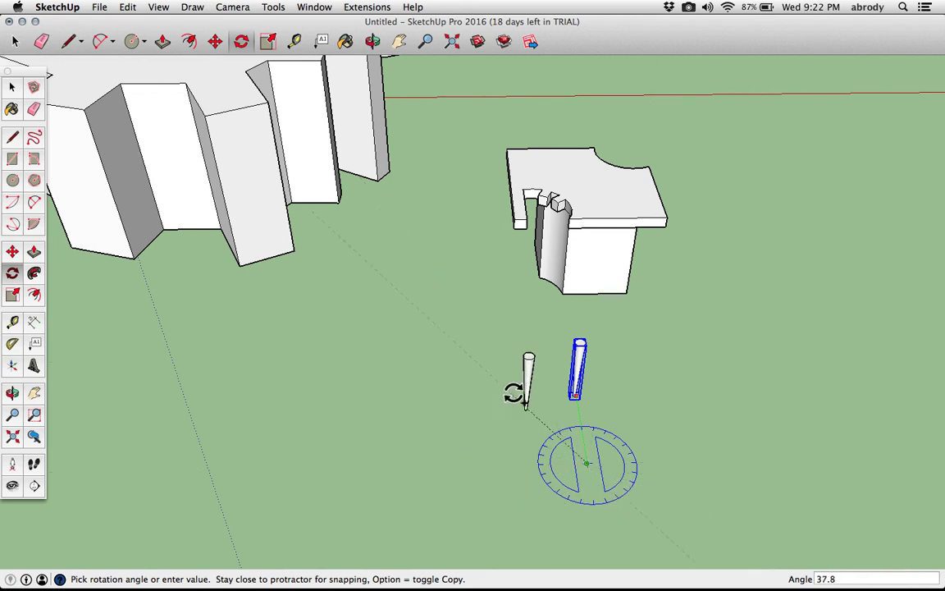
click(528, 396)
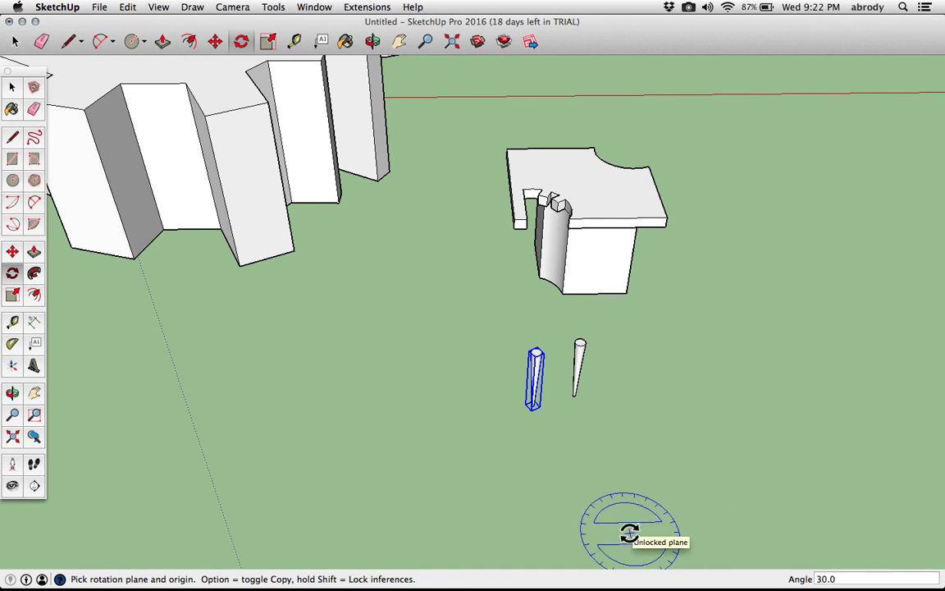
Step: Try rotation angles of 45° and 12° for the copied leg
text(45)
key(Return)
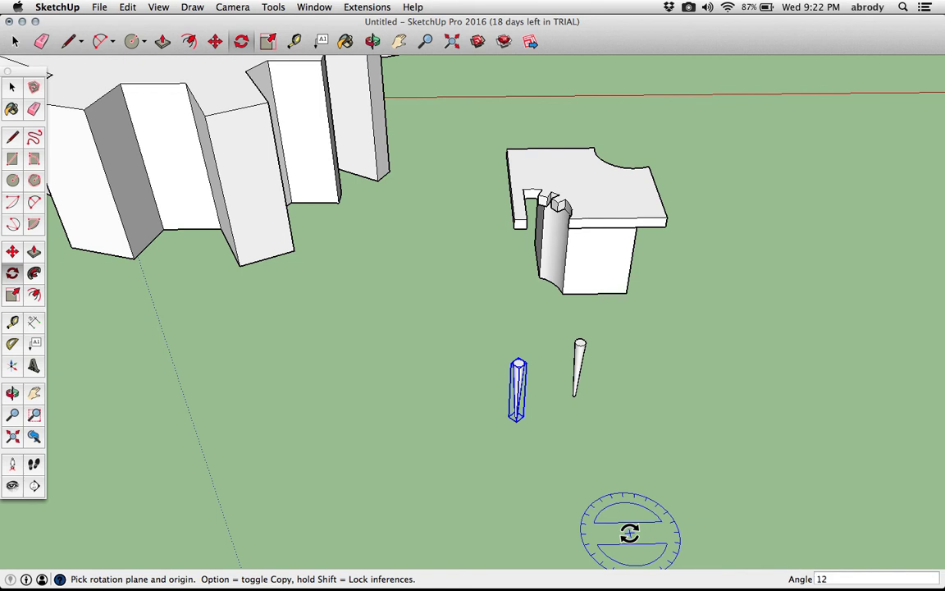
key(Return)
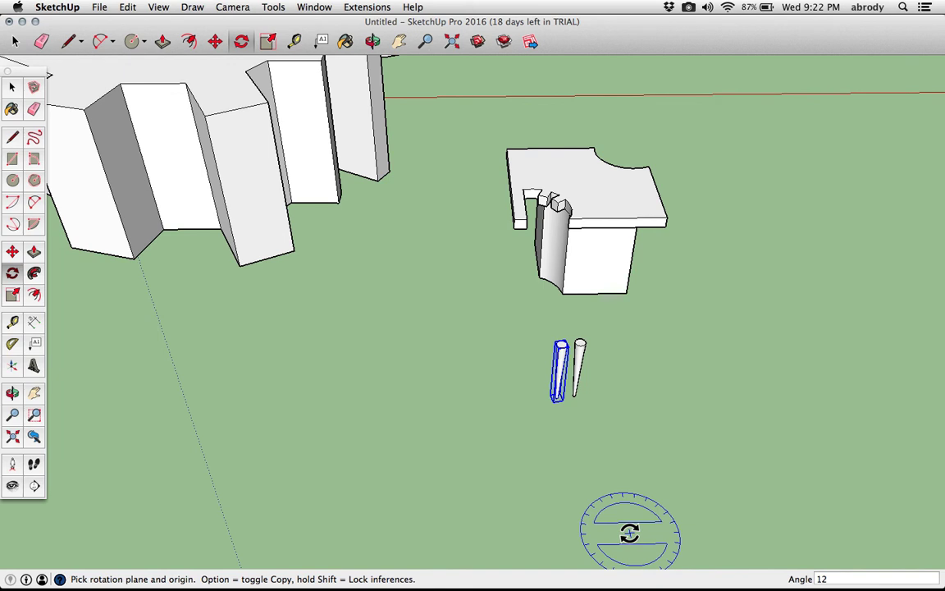
Step: Try radial arrays of x12 and x45 with the rotated leg copy
text(x12)
key(Return)
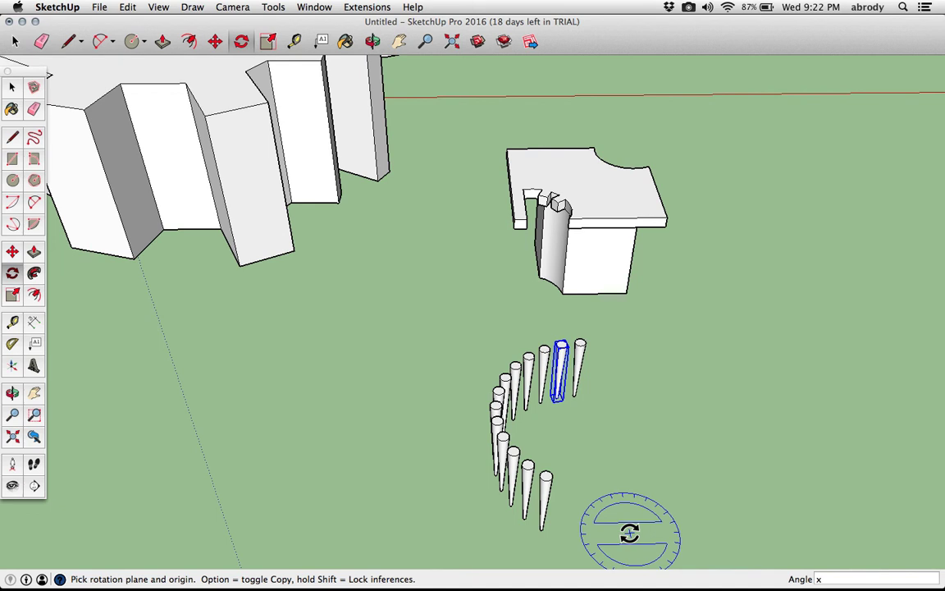
text(45)
key(Return)
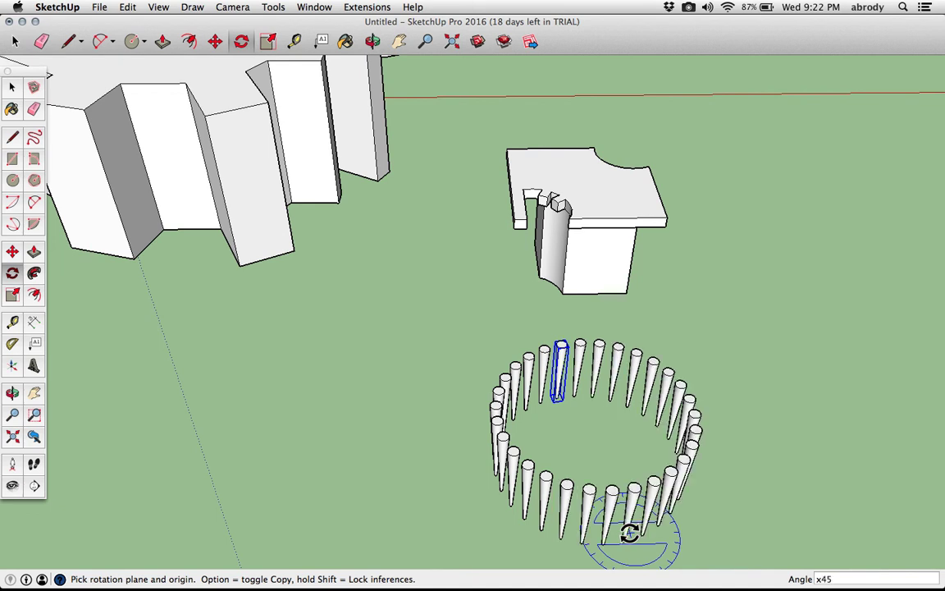
Step: Space the rotated leg copies 30° apart, try x12, and settle on a radial array of x8
text(22)
key(Return)
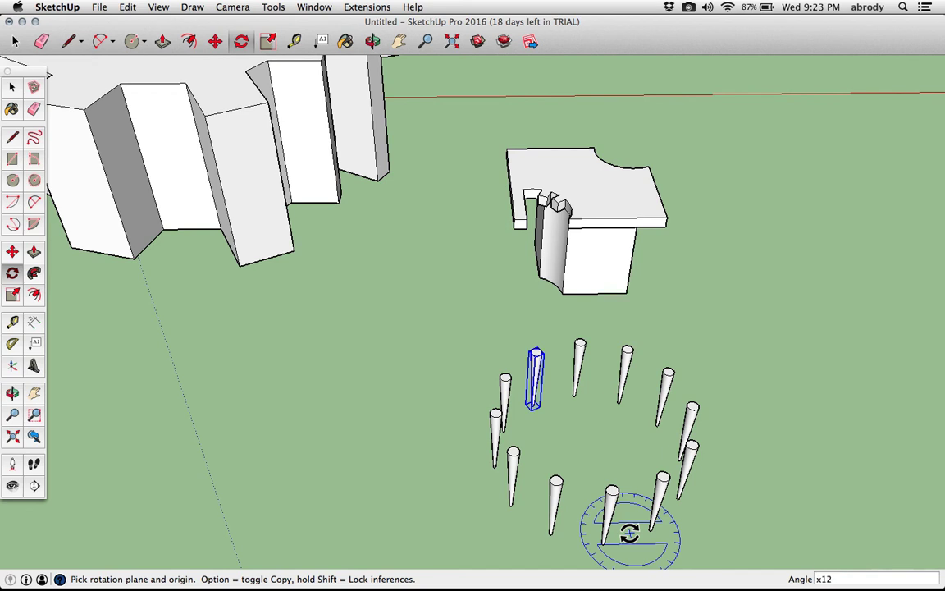
text(8)
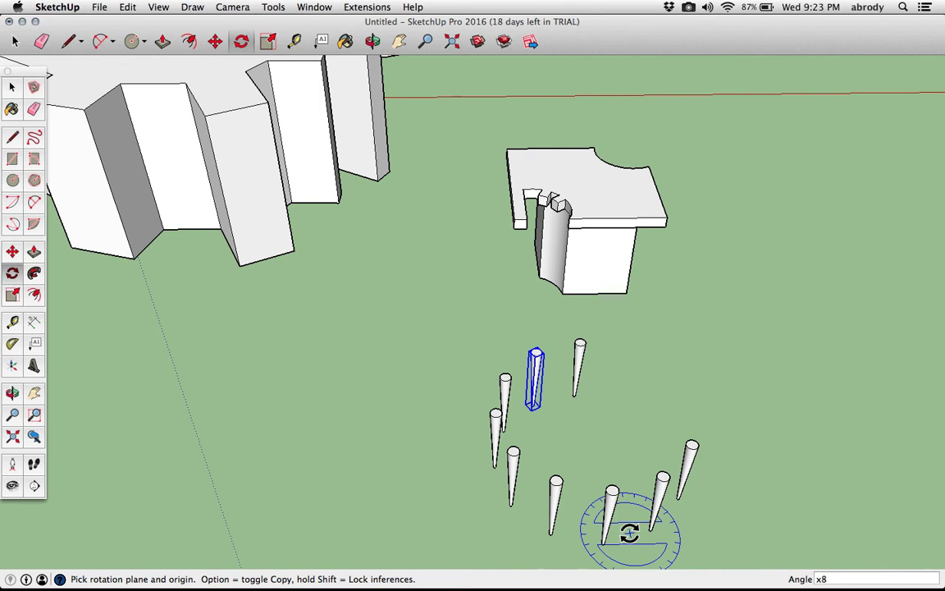
Step: Clear the selection and draw a 24-sided circle with a radius of about 2' 11 5/16" on the ground around the ring of legs
mouse_move(0, 1)
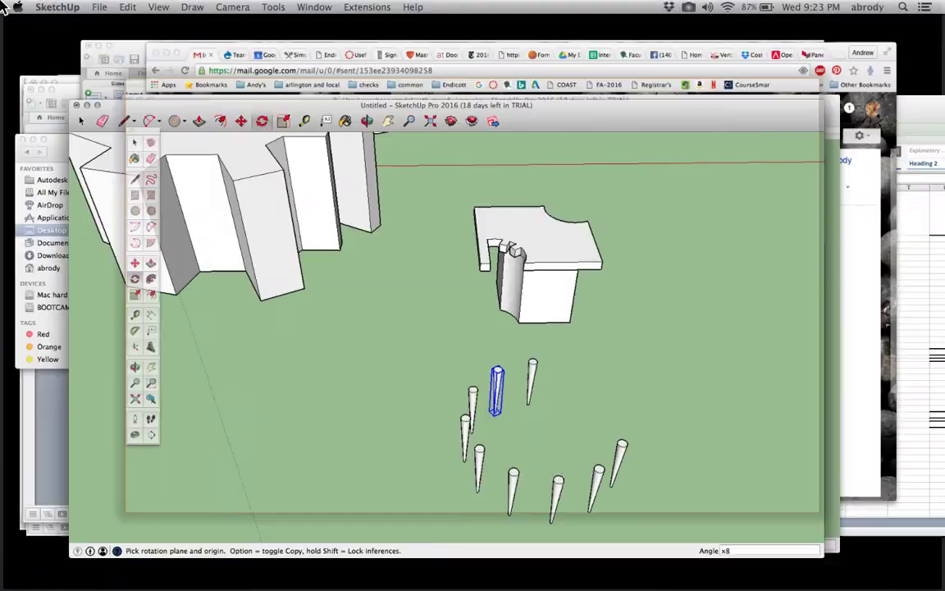
mouse_move(576, 469)
middle_down()
mouse_move(576, 395)
mouse_move(579, 445)
mouse_move(555, 399)
middle_up()
scroll(581, 443, up, 4)
middle_drag(554, 400, 525, 361)
key(q)
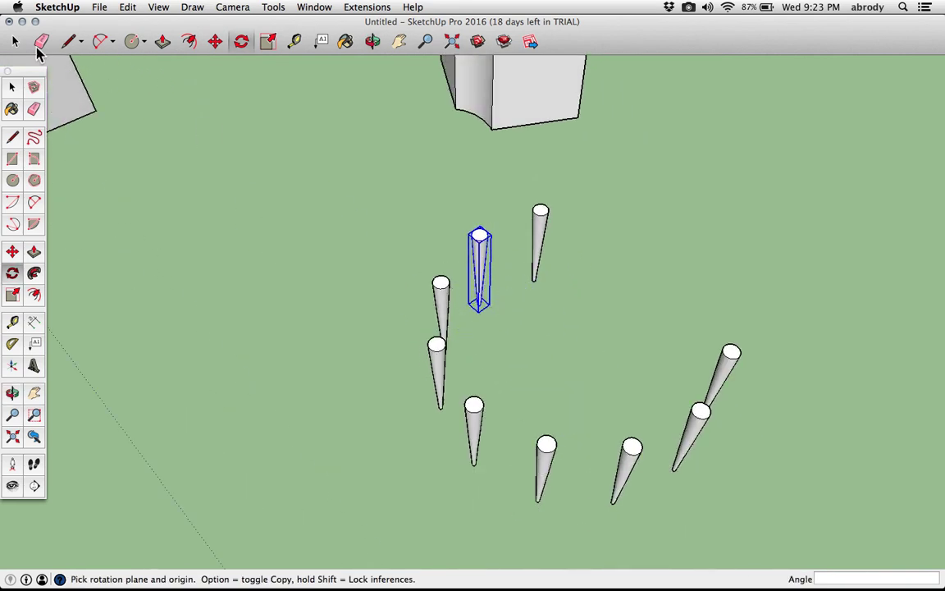
click(12, 86)
click(417, 205)
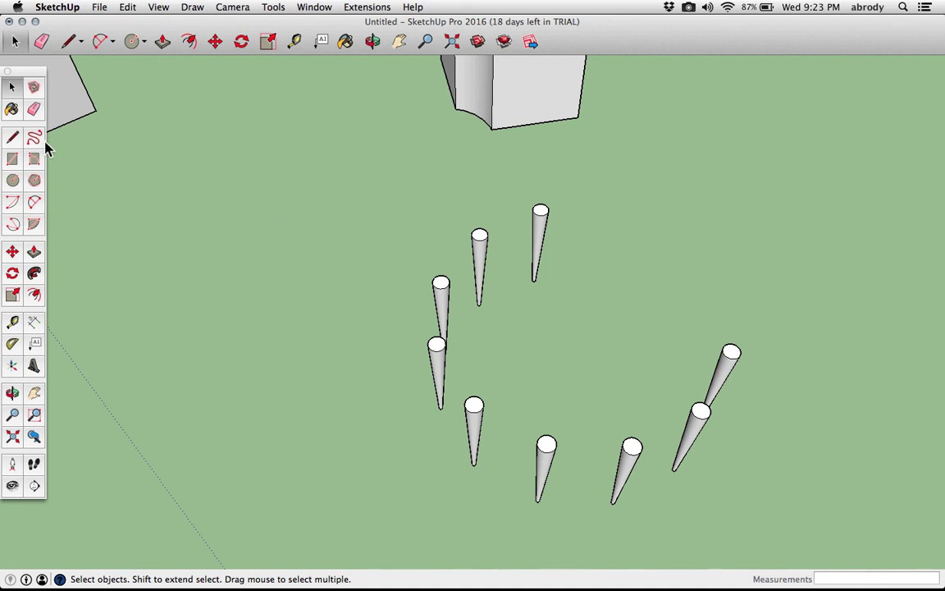
click(12, 179)
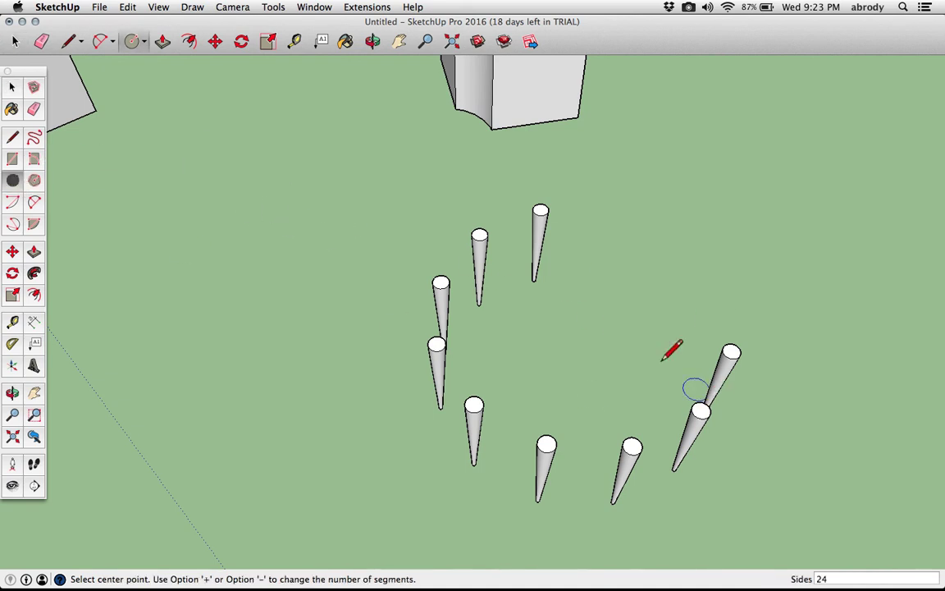
click(579, 355)
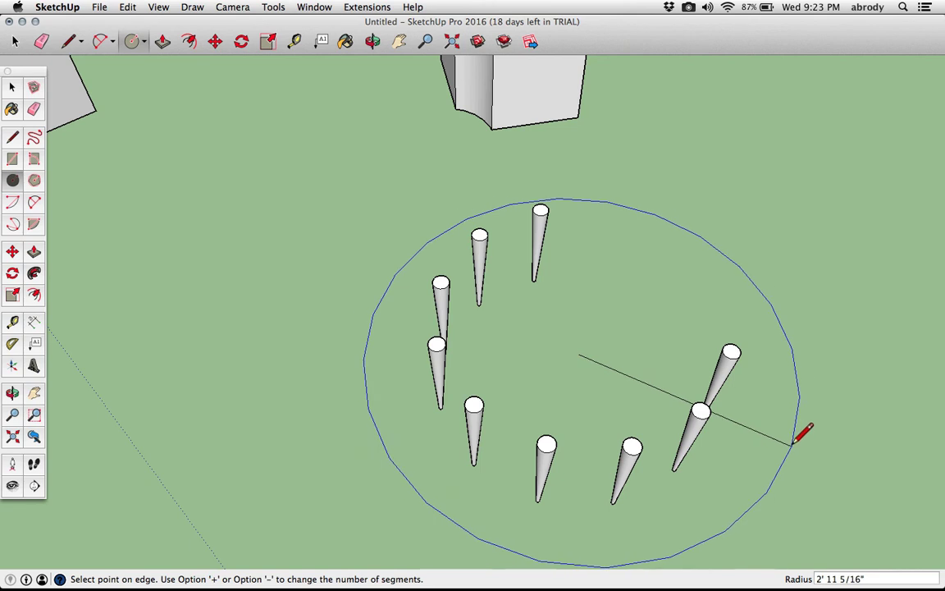
click(792, 444)
Step: Extrude the large circle upward into a thick disc that rises above the legs
key(p)
click(612, 387)
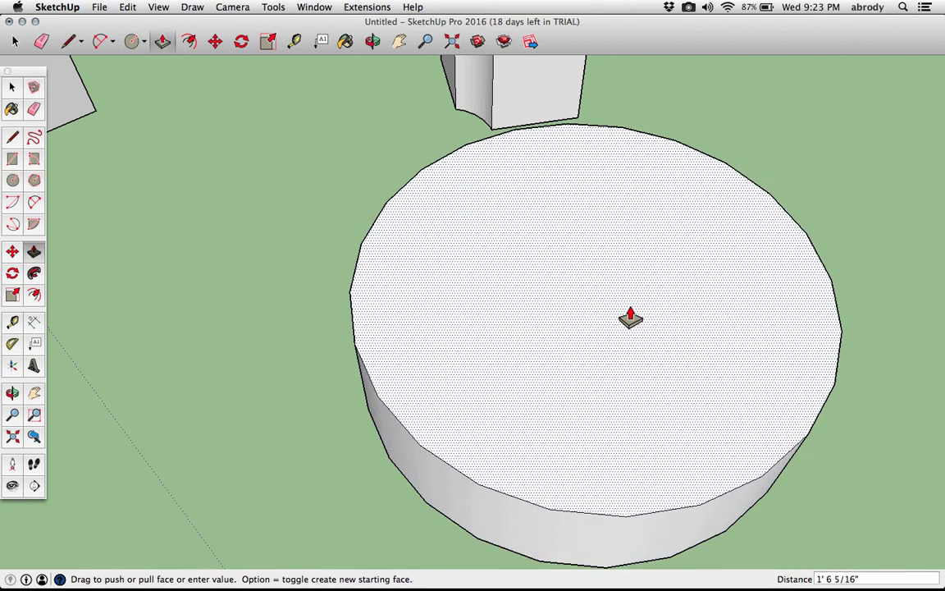
click(472, 407)
Step: Push the disc's underside up about 1' 11" to the leg tops, leaving a tabletop slab above the legs
scroll(550, 443, up, 2)
middle_drag(549, 443, 550, 255)
middle_drag(580, 466, 557, 308)
click(579, 391)
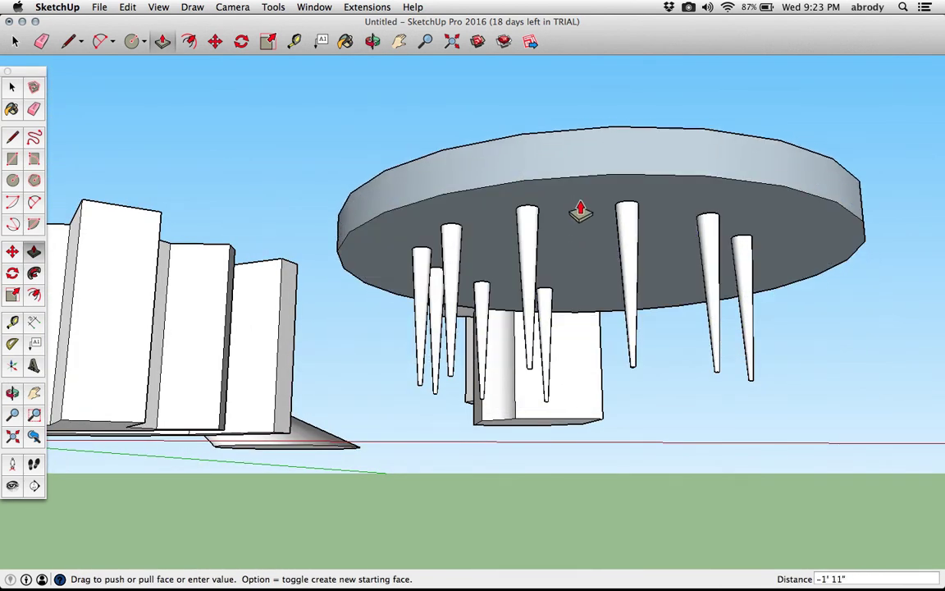
click(574, 197)
Step: Thin the round tabletop by pushing its top face down about 3 7/16" towards the legs
middle_drag(574, 197, 633, 308)
click(632, 308)
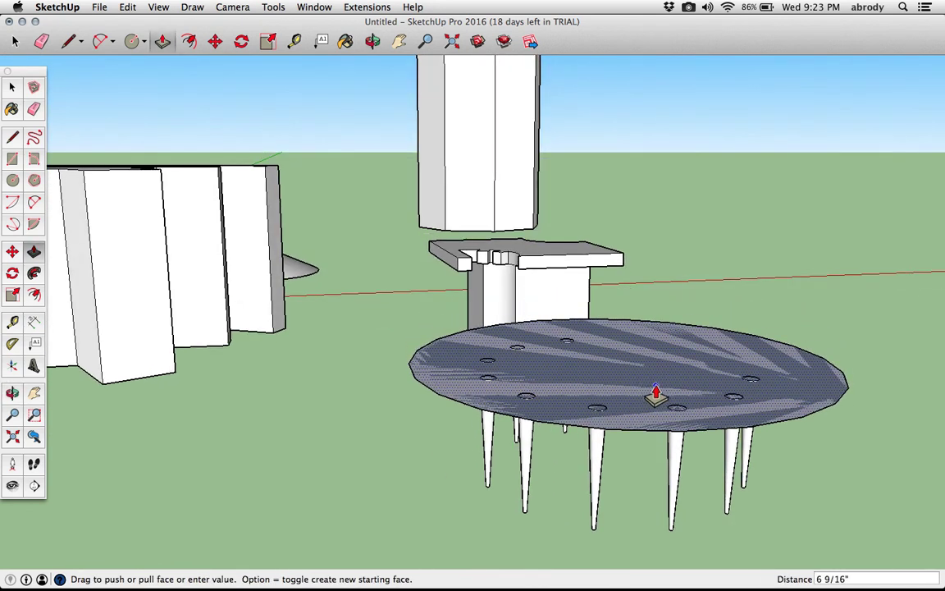
click(613, 378)
middle_drag(500, 443, 499, 476)
scroll(449, 416, down, 8)
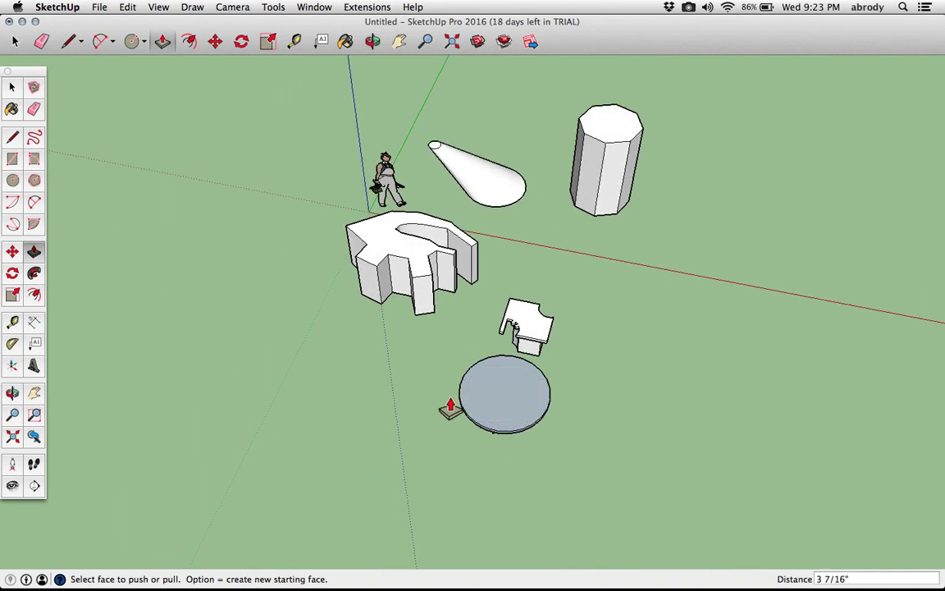
Step: Examine the practice models in the scene, from the tapered cone and notched block to the round table
middle_drag(473, 386, 483, 436)
key(space)
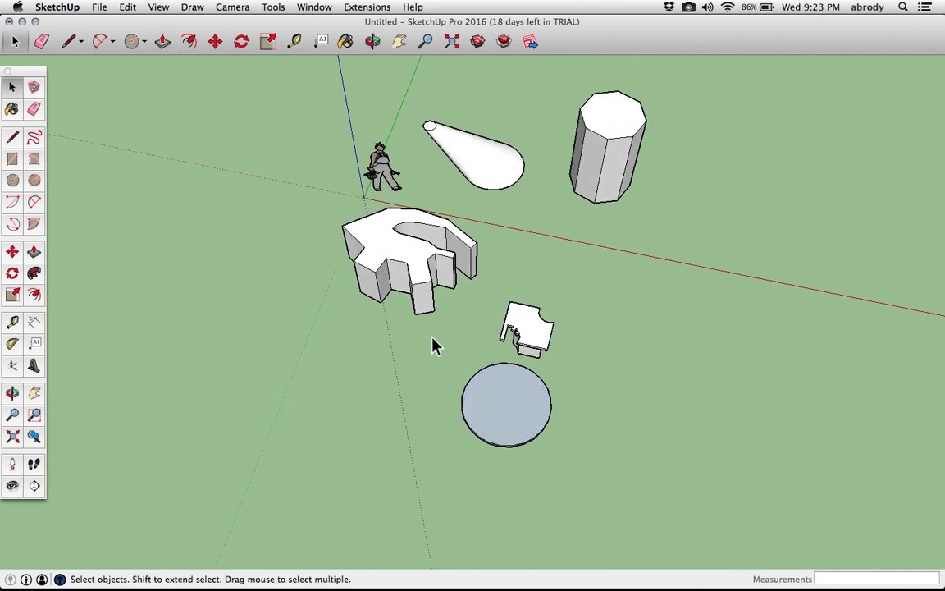
scroll(464, 131, up, 2)
scroll(418, 133, up, 3)
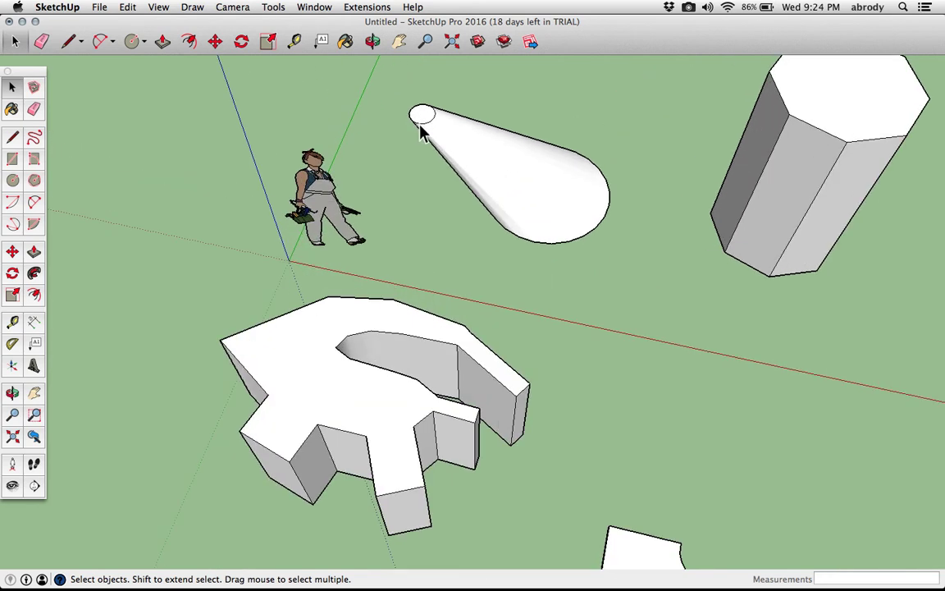
scroll(611, 311, down, 3)
middle_drag(616, 337, 547, 367)
middle_drag(563, 496, 658, 538)
scroll(598, 437, up, 4)
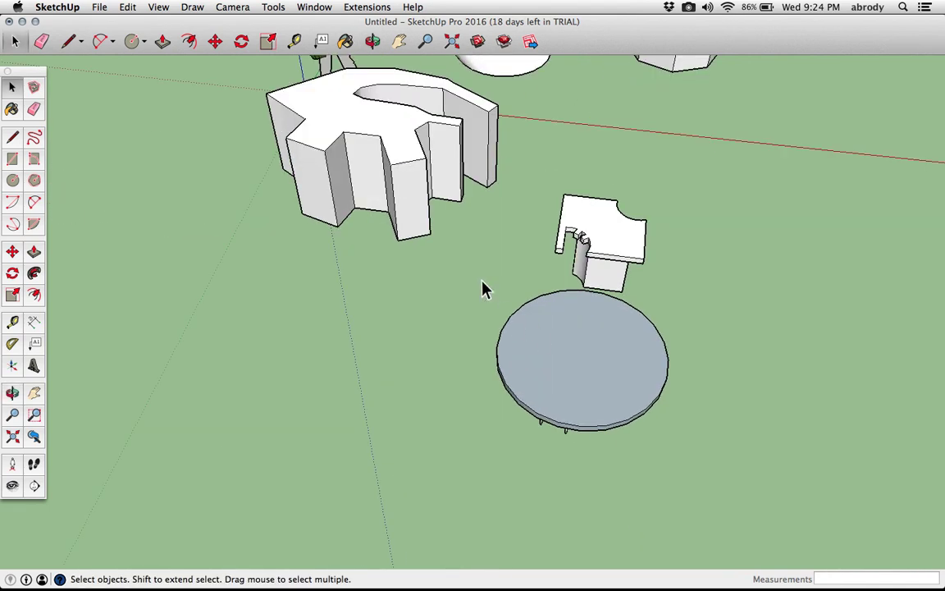
Step: Select the round tabletop together with all its tapered legs and make them into one component with the default name and settings
drag(463, 273, 483, 407)
middle_drag(483, 406, 481, 283)
drag(469, 269, 712, 482)
middle_drag(569, 418, 580, 284)
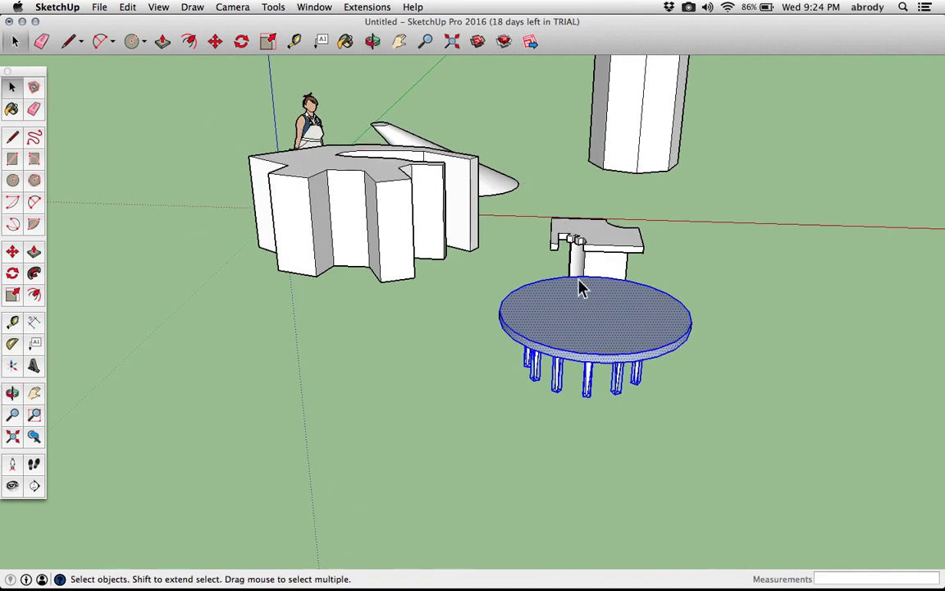
right_click(574, 326)
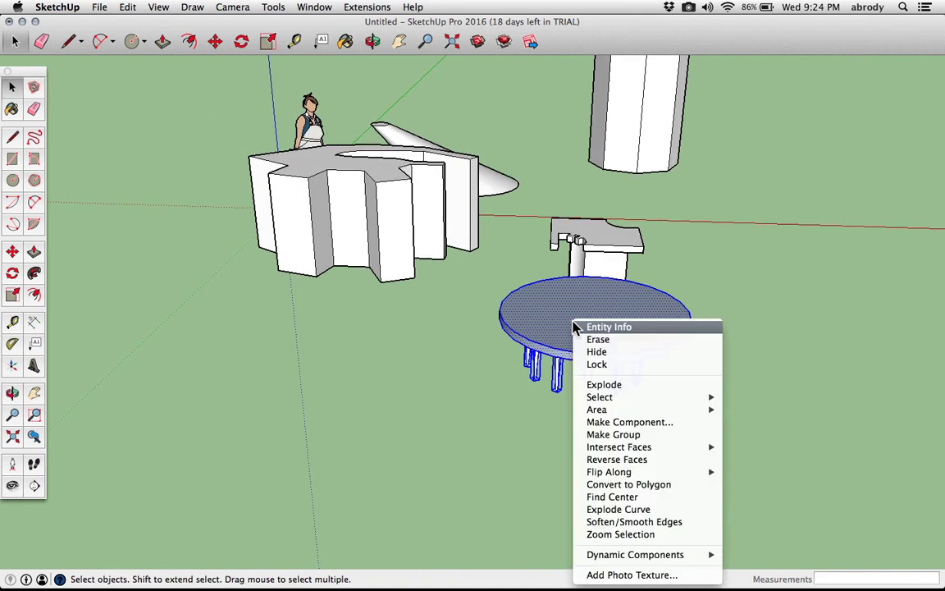
click(604, 423)
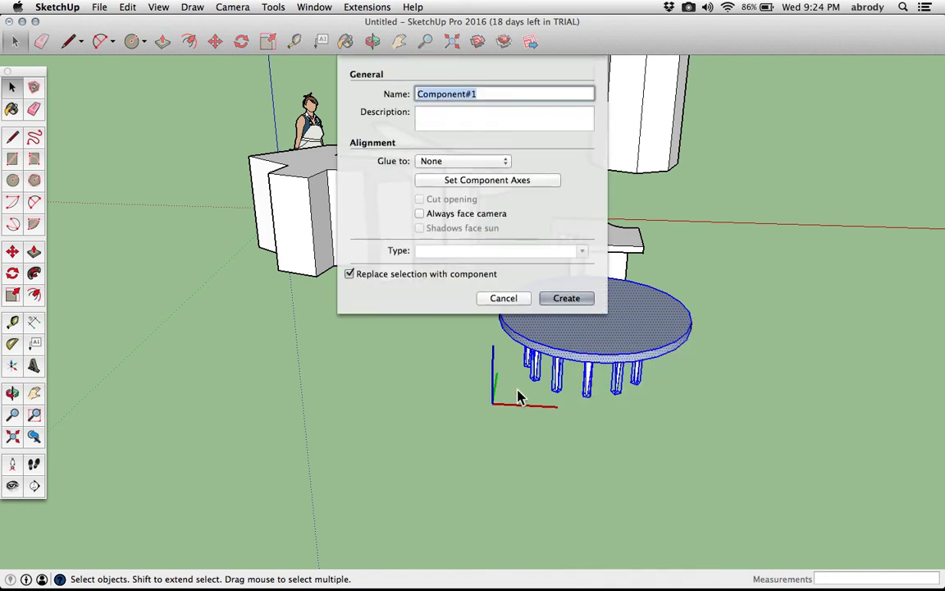
click(566, 298)
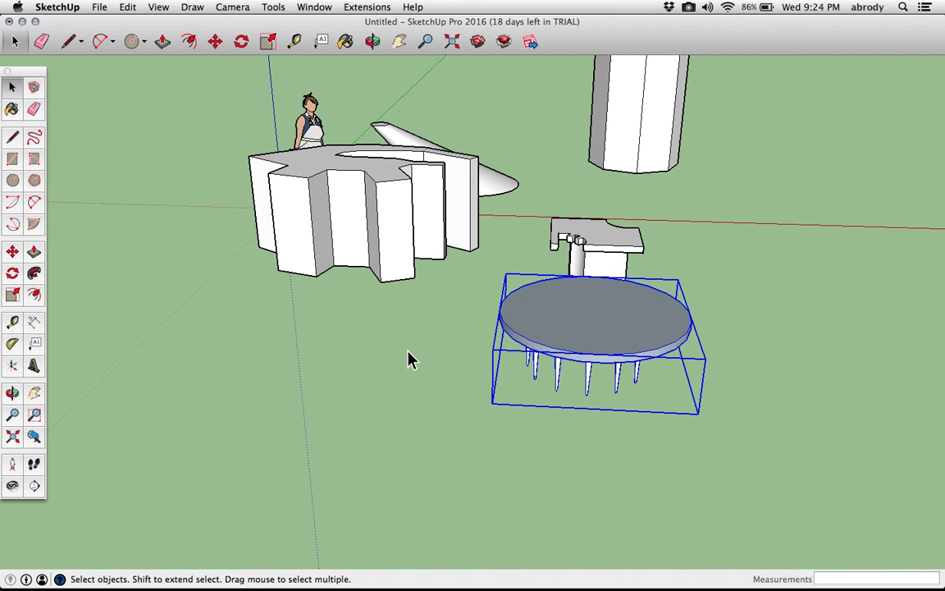
click(687, 7)
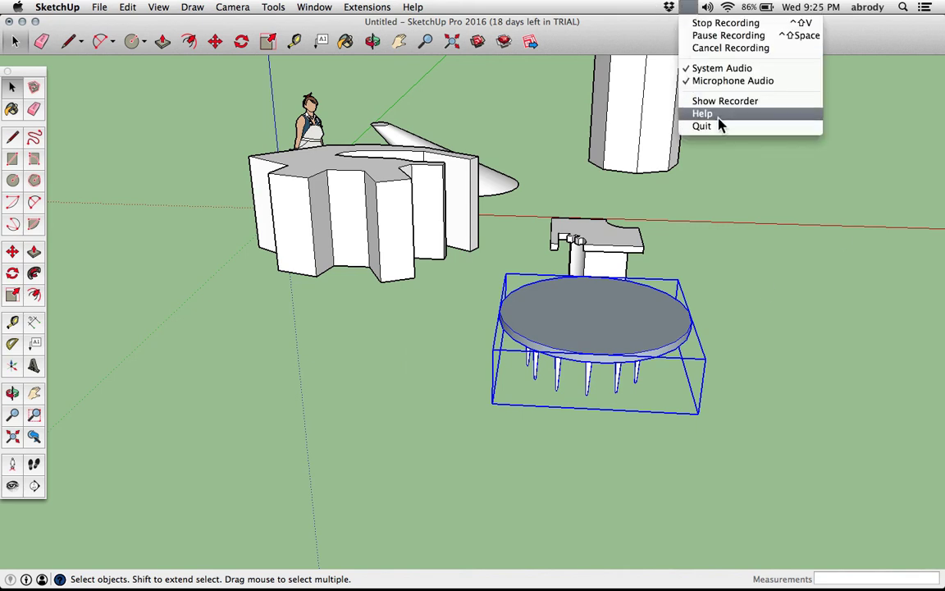